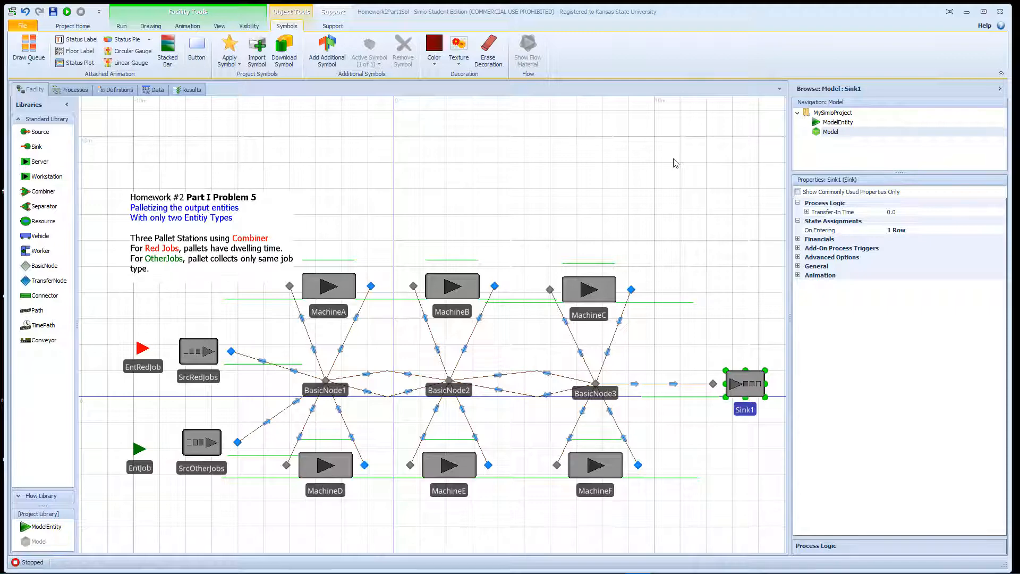
Delete the path from BasicNode3 to Sink1 and move Sink1 up and to the right.
left_click_drag(673, 163, 608, 157)
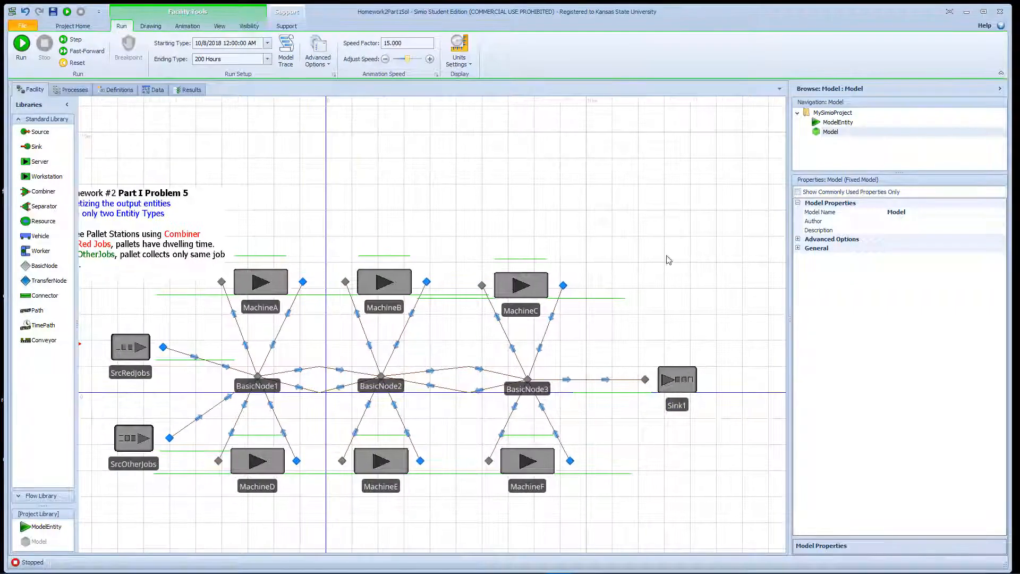
left_click(677, 380)
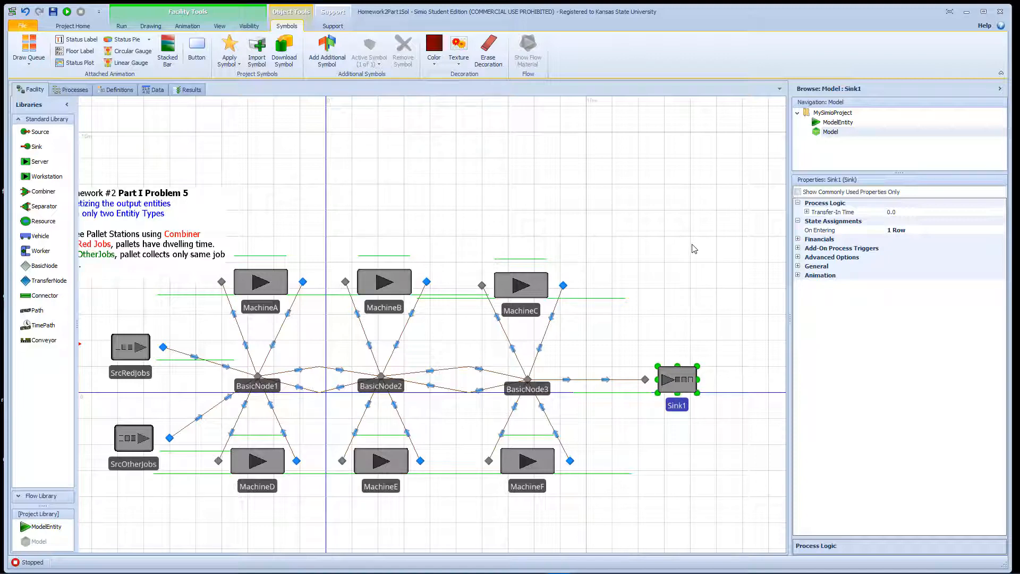
left_click_drag(692, 245, 633, 239)
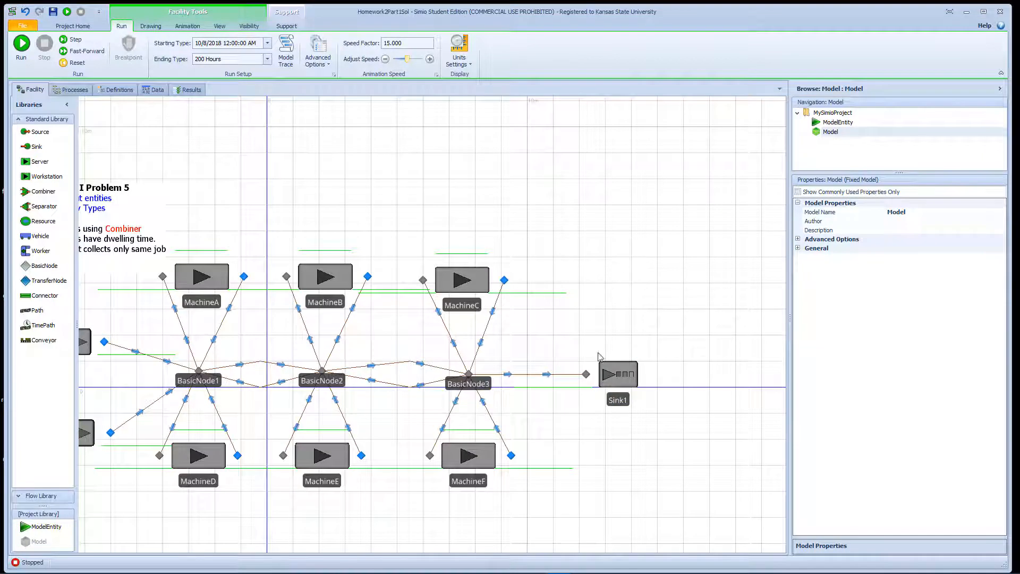
left_click(606, 370)
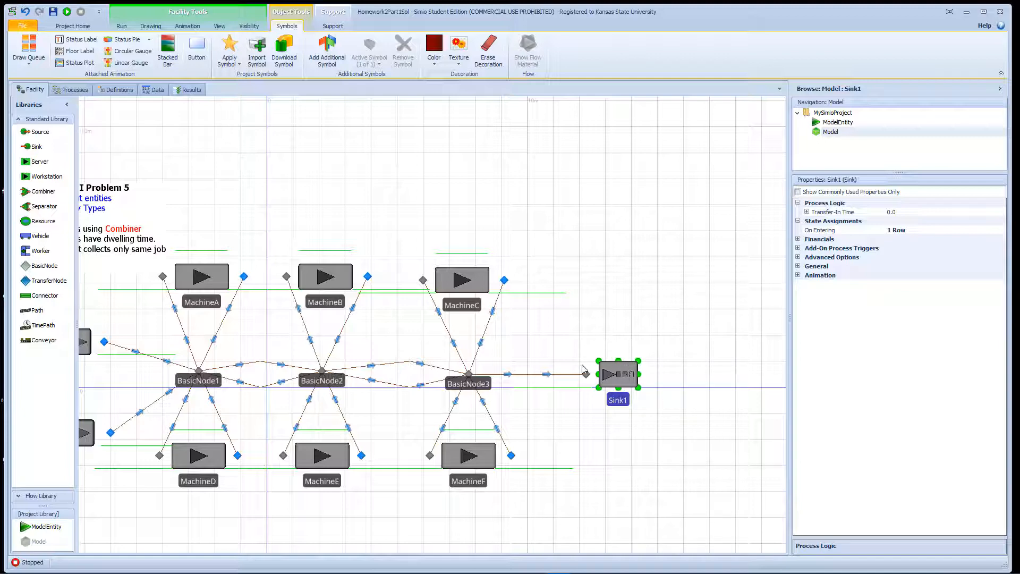
left_click(548, 376)
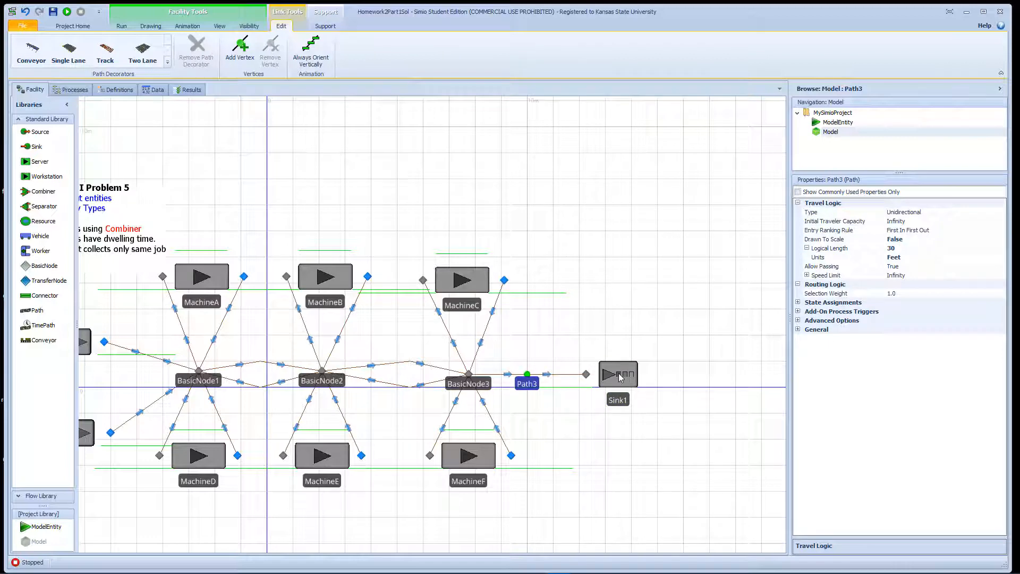
key("Delete")
left_click_drag(619, 378, 775, 235)
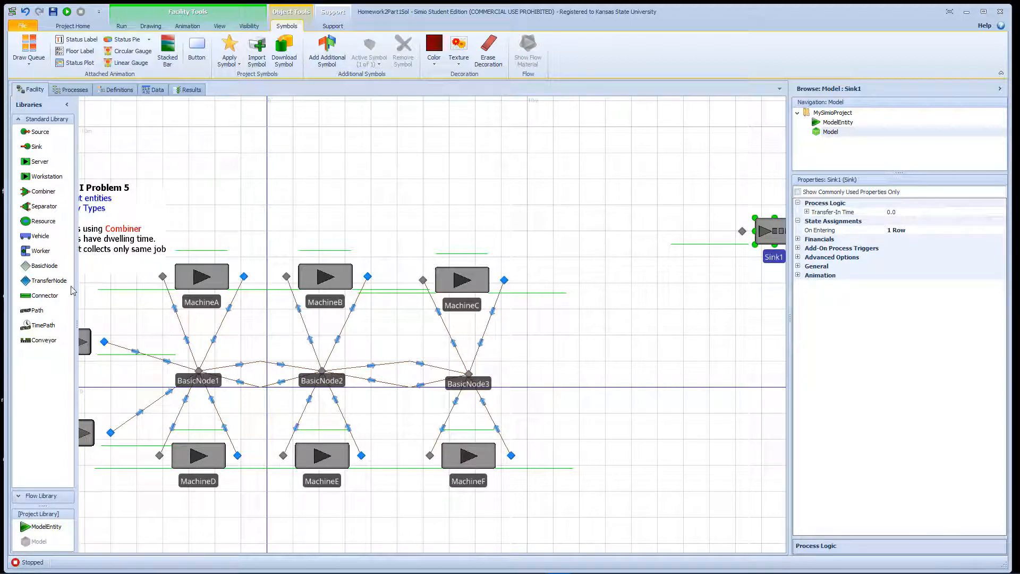
Add TransferNode1 right of BasicNode3 and link BasicNode3 to it with a connector.
left_click_drag(48, 280, 582, 373)
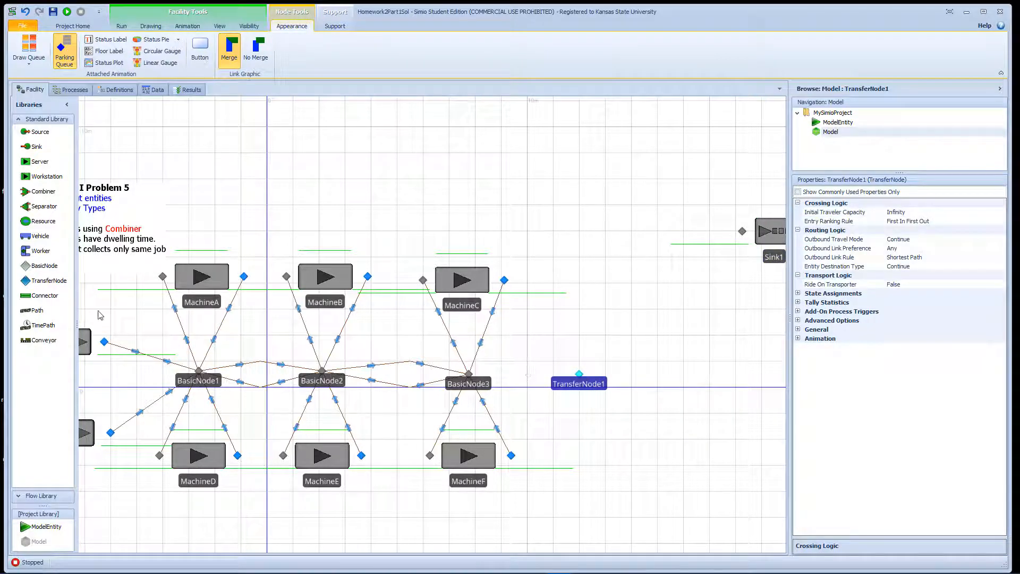
left_click(44, 296)
left_click(469, 374)
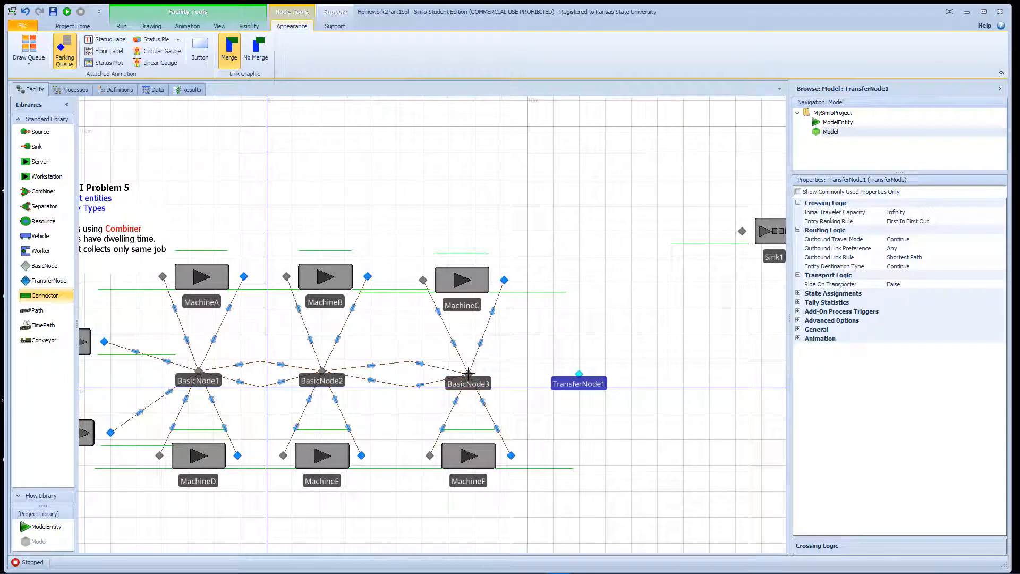
left_click(578, 373)
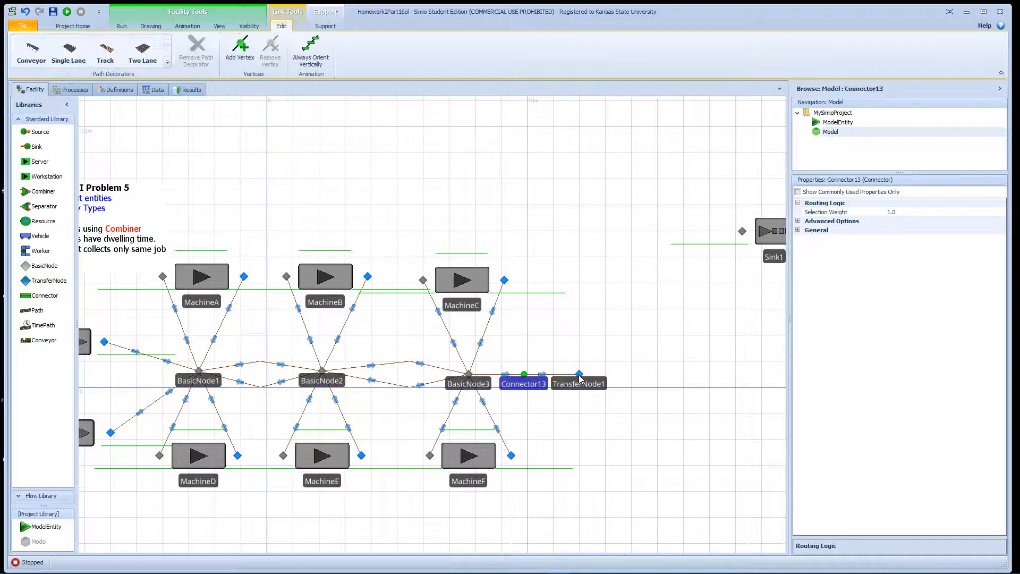
left_click_drag(578, 378, 538, 380)
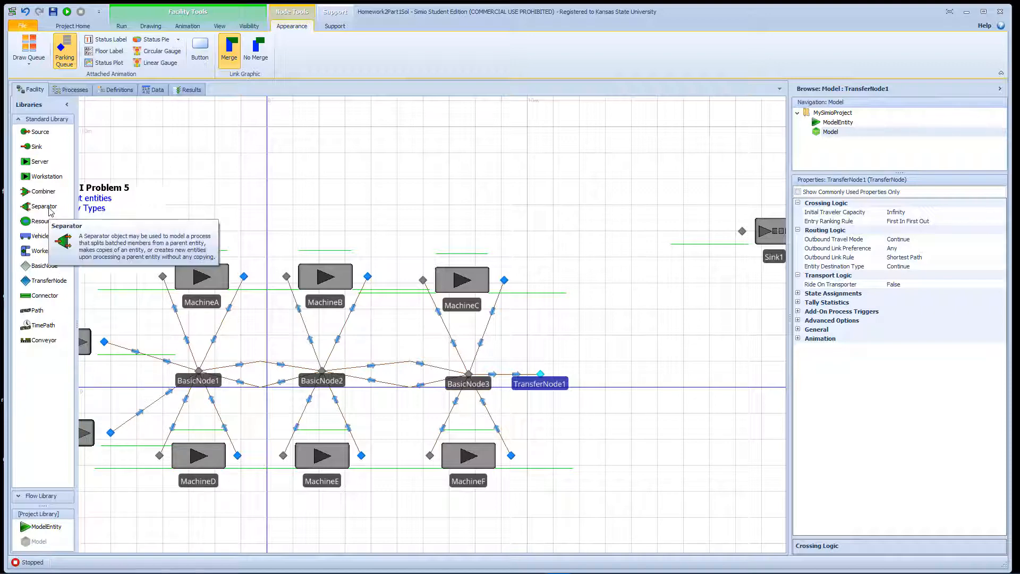
Place three Combiner objects right of the line and rename Combiner1 to RedPalletizer.
left_click_drag(44, 191, 689, 537)
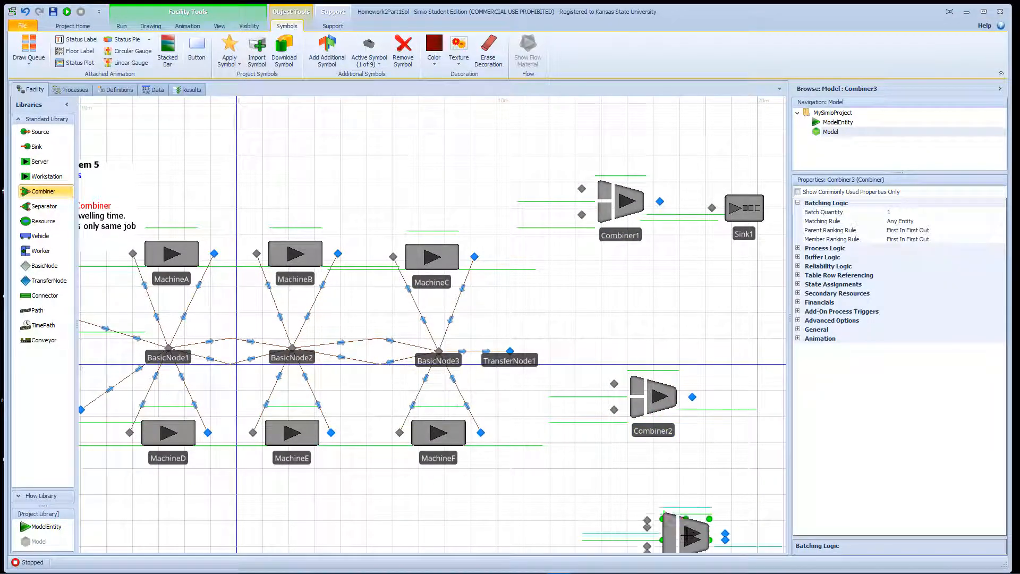
left_click_drag(656, 413, 674, 418)
left_click(630, 235)
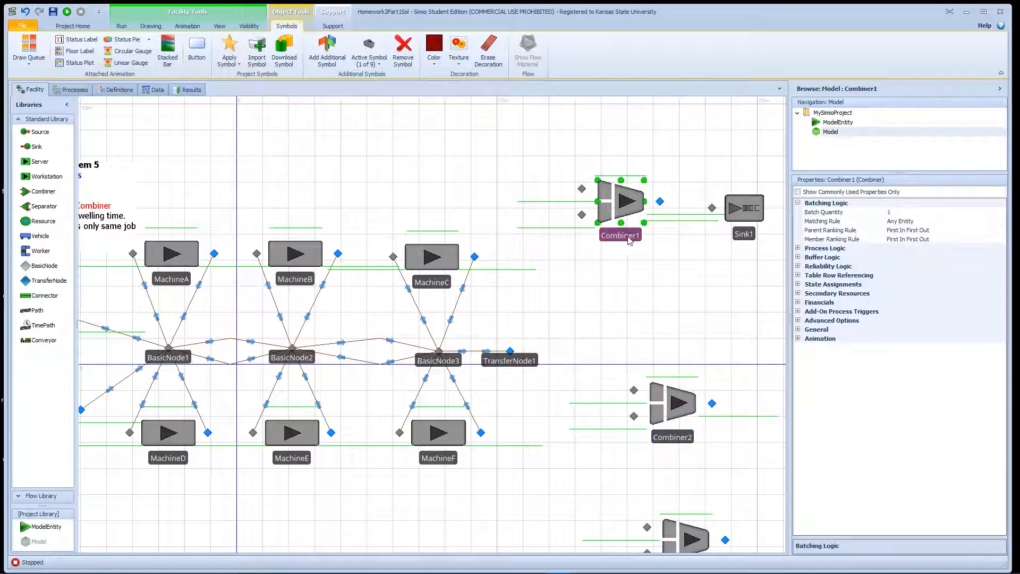
left_click(636, 236)
type("R")
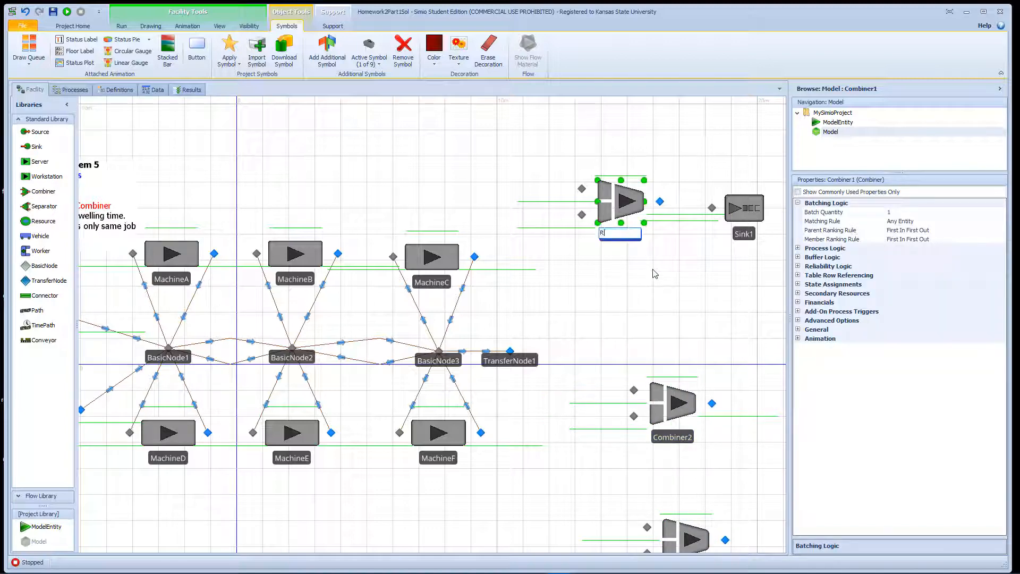
type("edP")
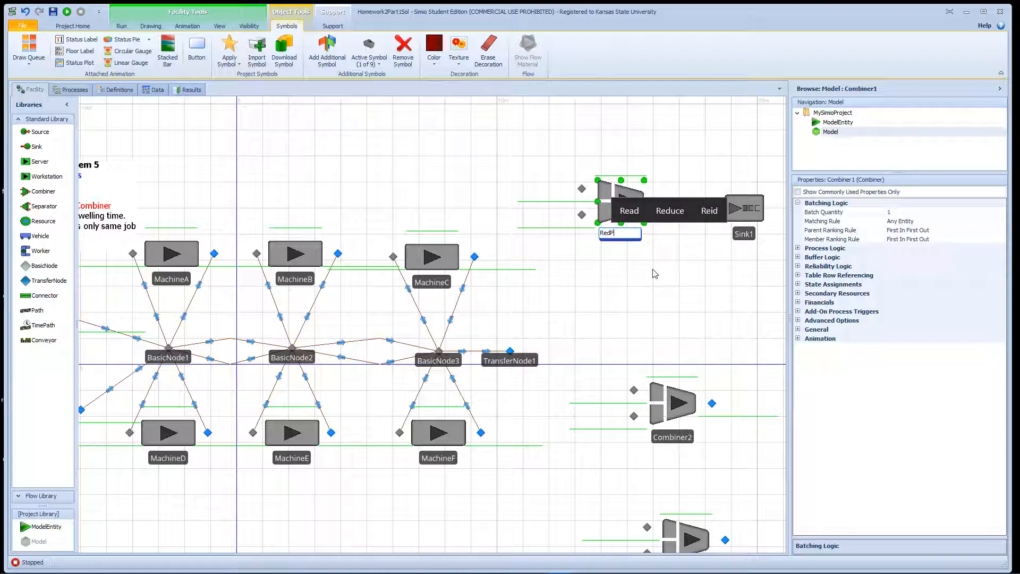
type("allet")
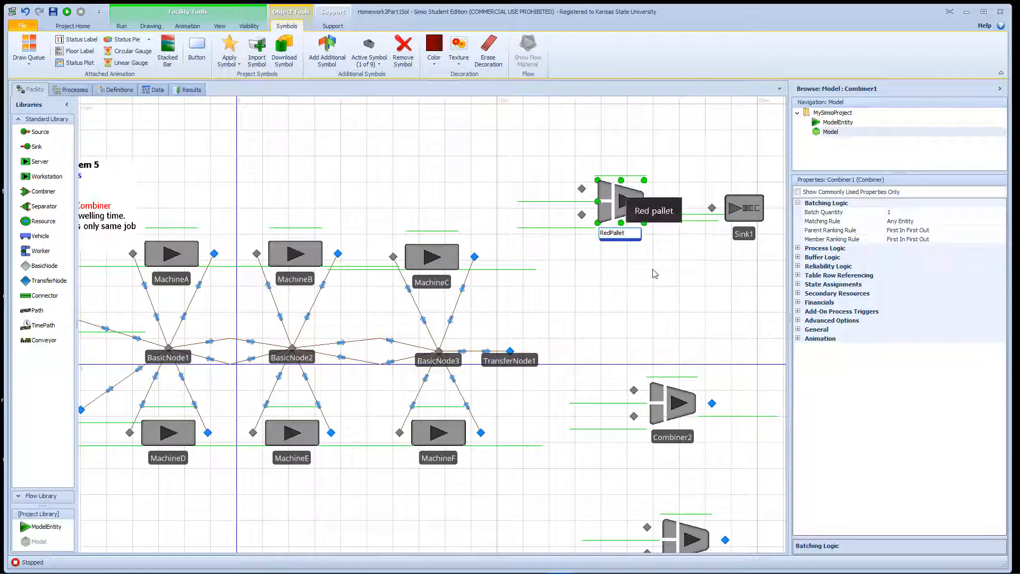
type("izer")
key("Return")
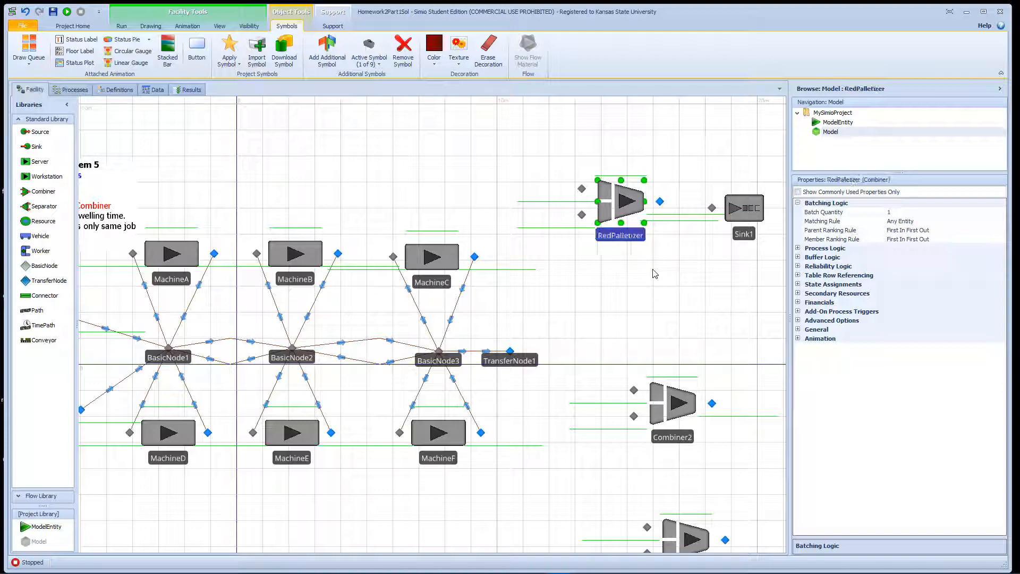
left_click(668, 439)
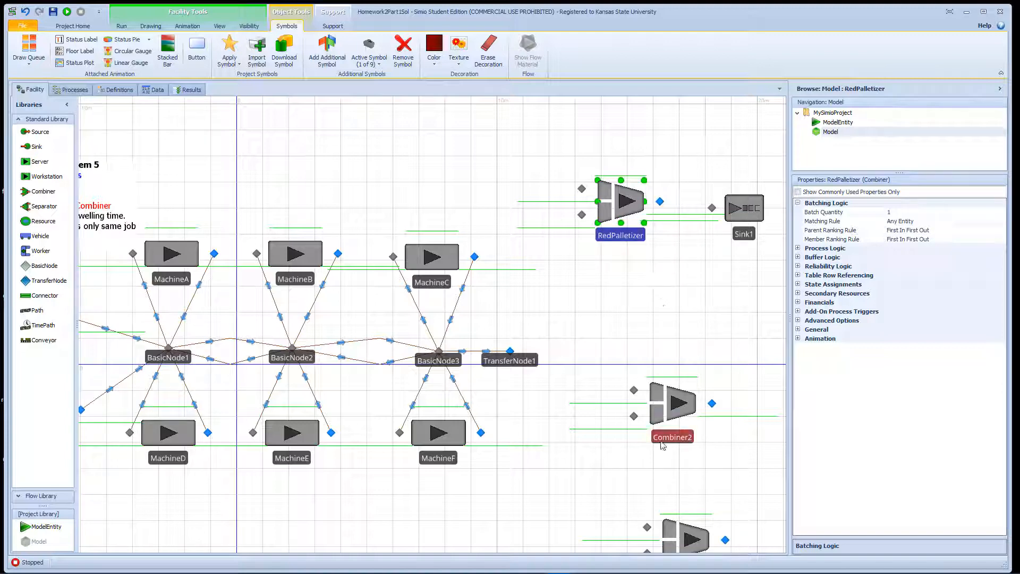
left_click(669, 437)
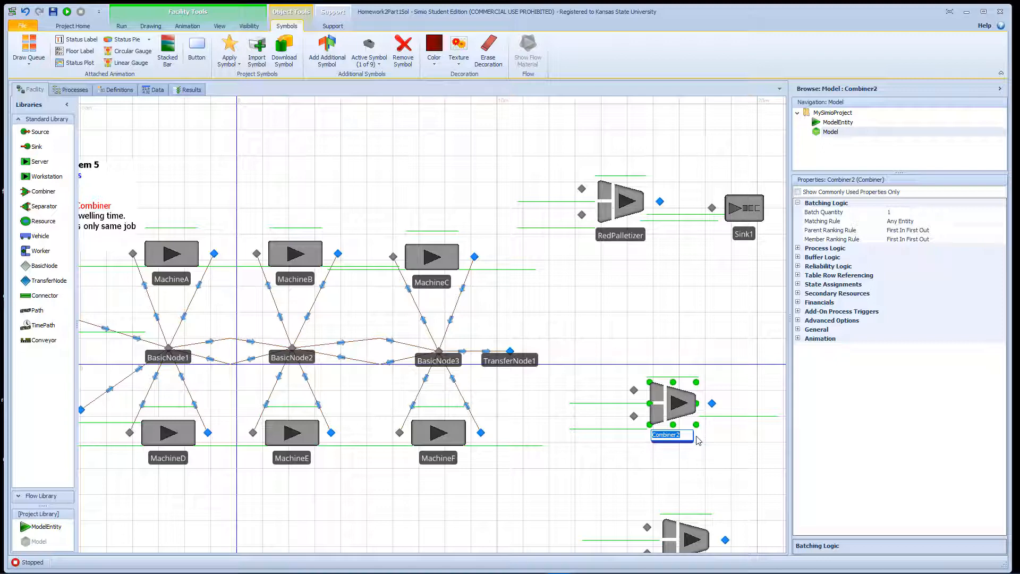
left_click(652, 313)
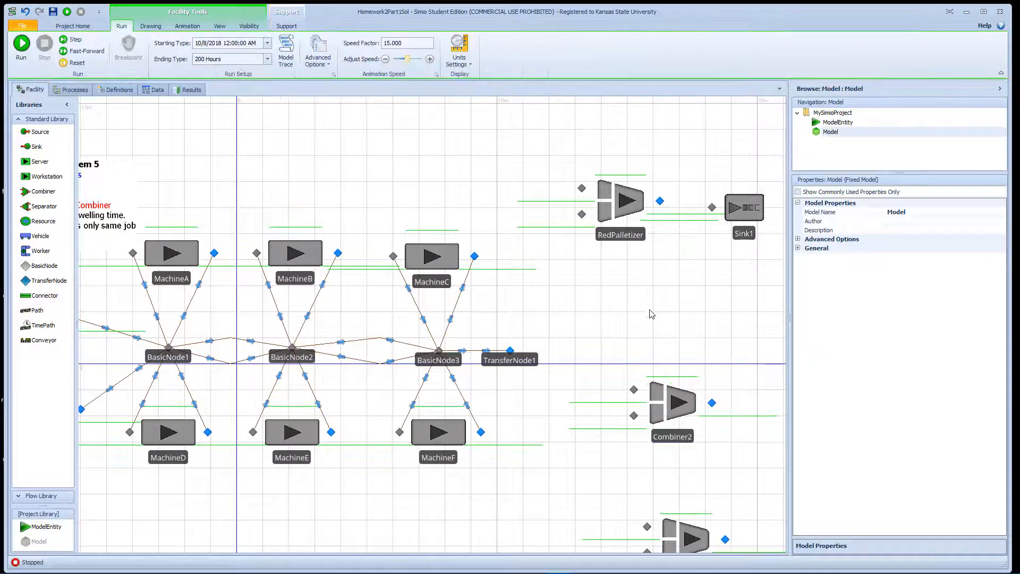
Draw a path from TransferNode1 into RedPalletizer's lower input node.
left_click_drag(650, 318, 649, 273)
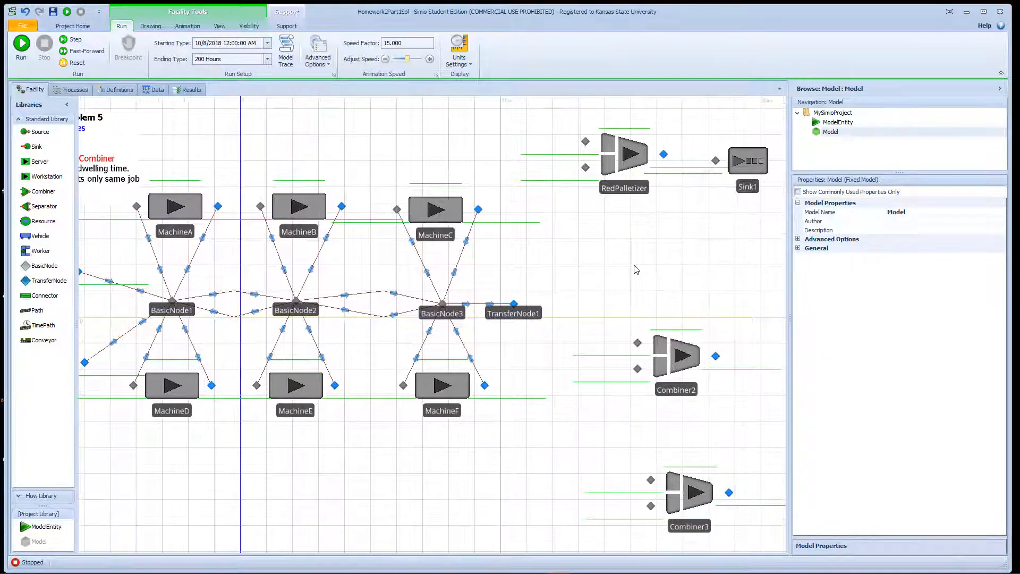
left_click(37, 310)
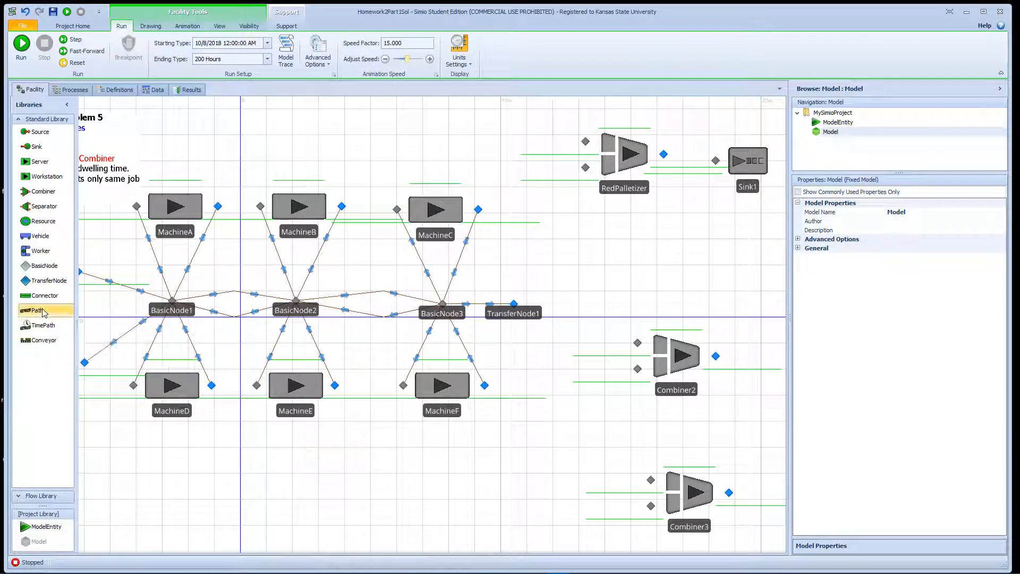
left_click(514, 303)
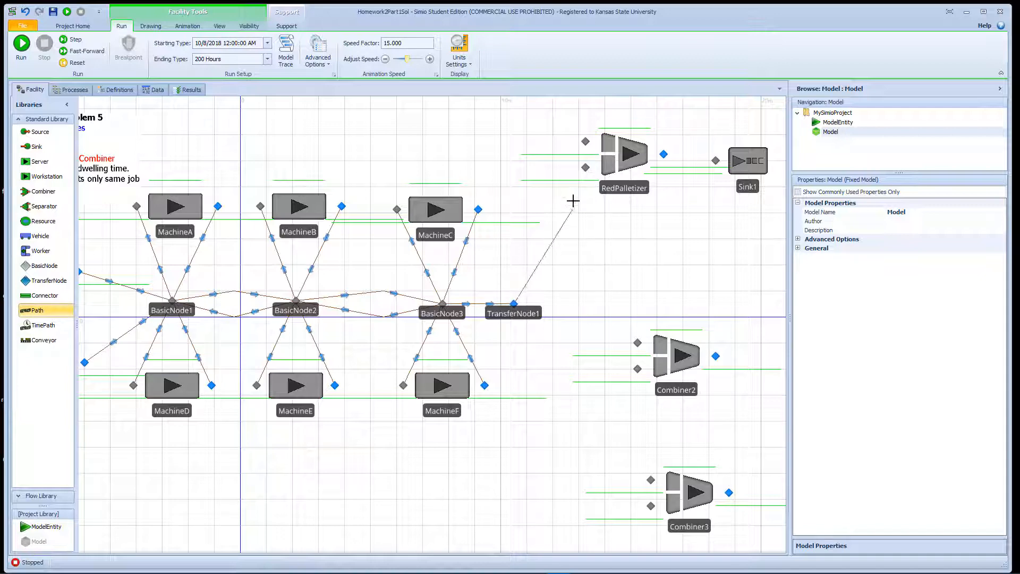
left_click(586, 168)
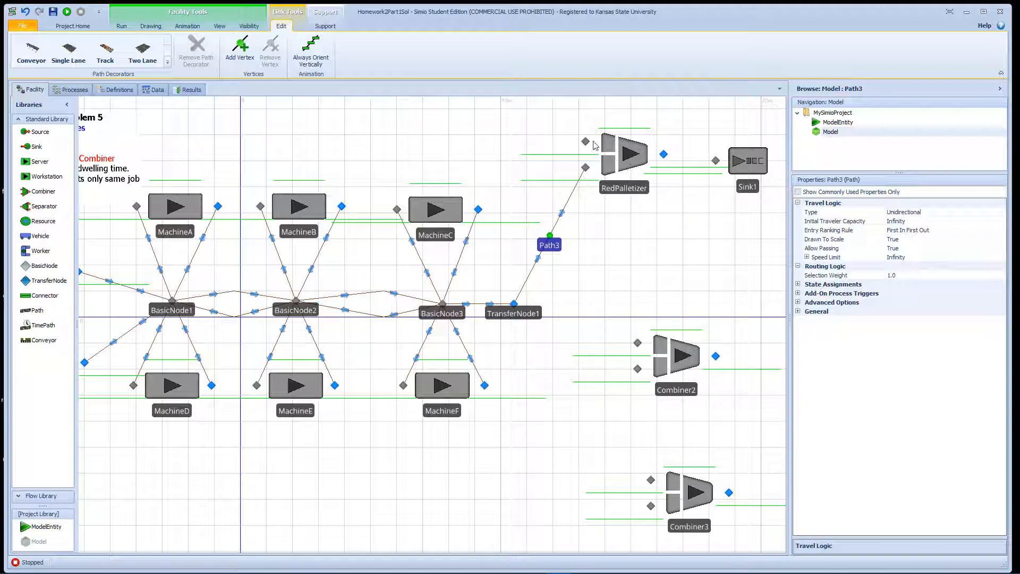
left_click_drag(644, 125, 664, 190)
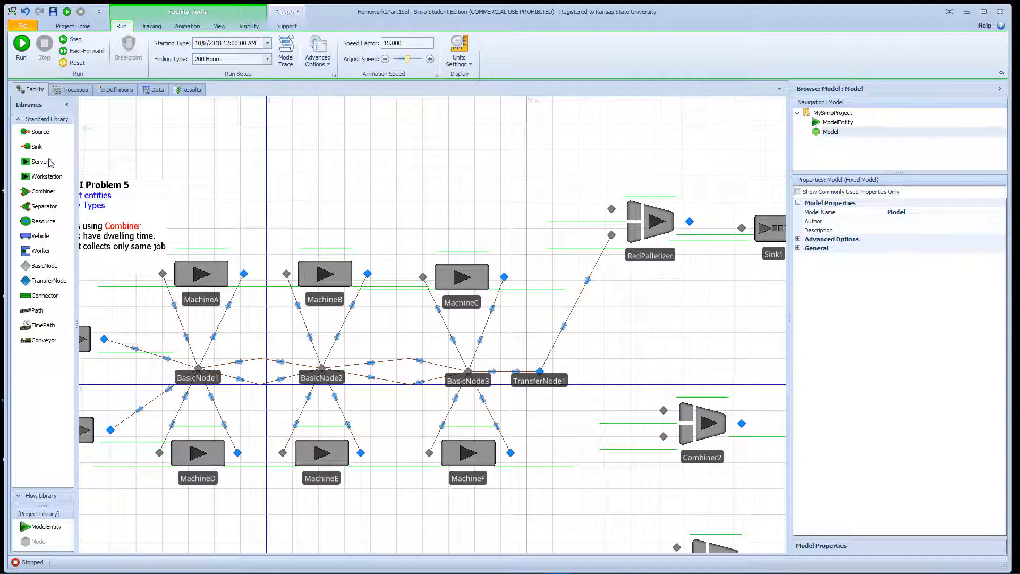
Add a Source above the machines and name it RedPallet.
left_click_drag(44, 137, 506, 142)
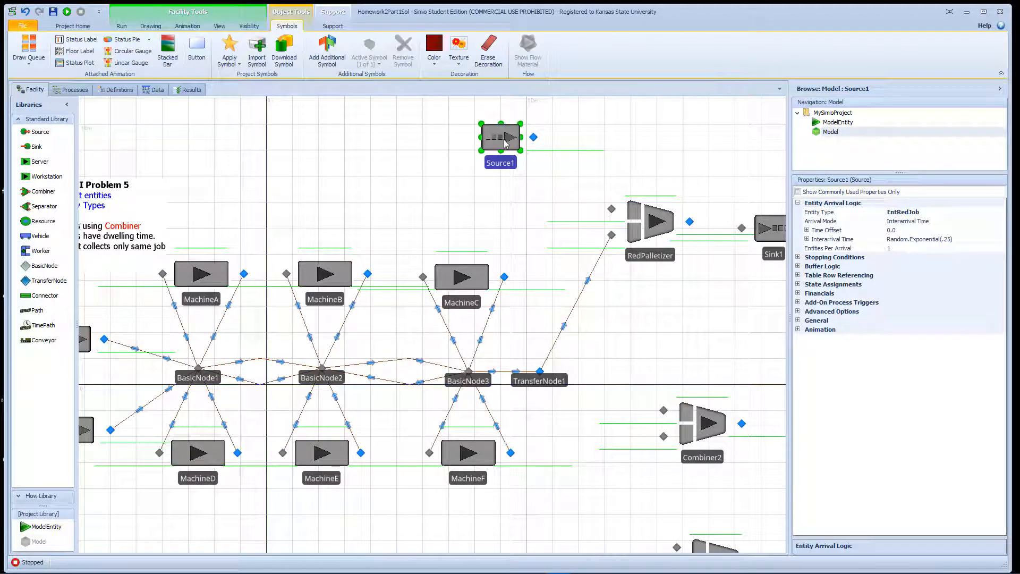
left_click(508, 161)
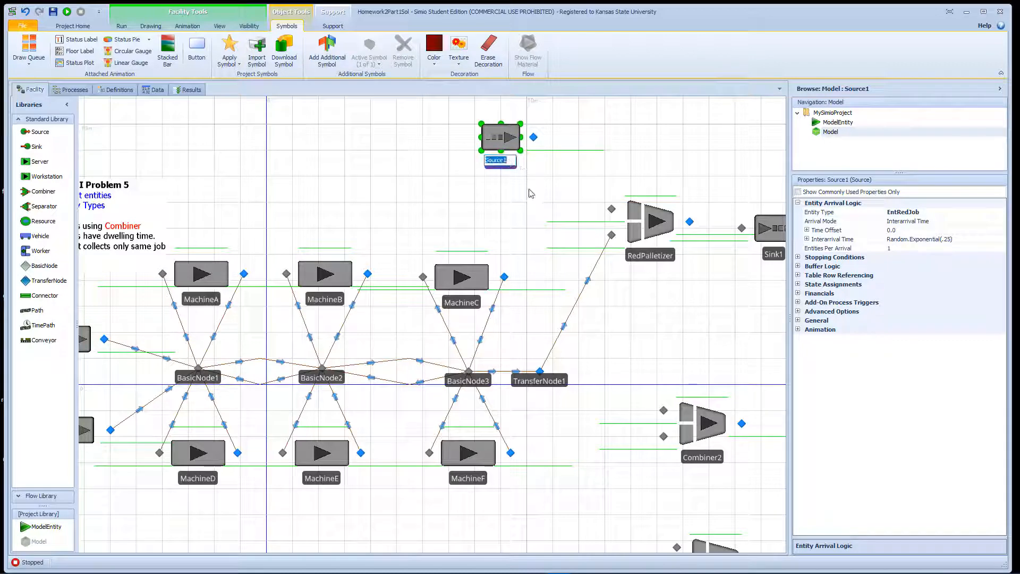
type("RedPallet")
key("Return")
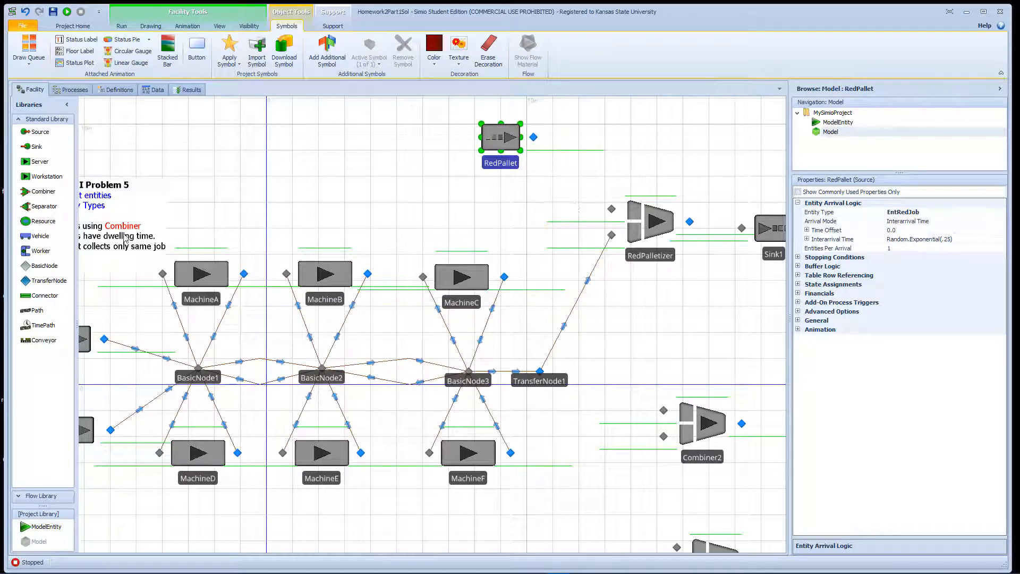
Connect RedPallet's output node to RedPalletizer's upper input with a connector.
left_click(52, 300)
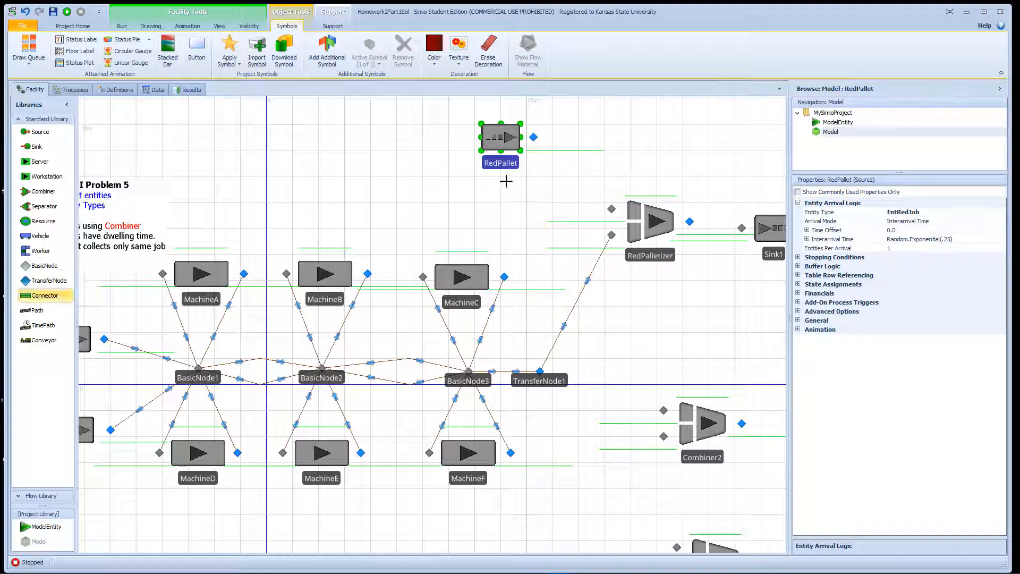
left_click(533, 137)
left_click(611, 209)
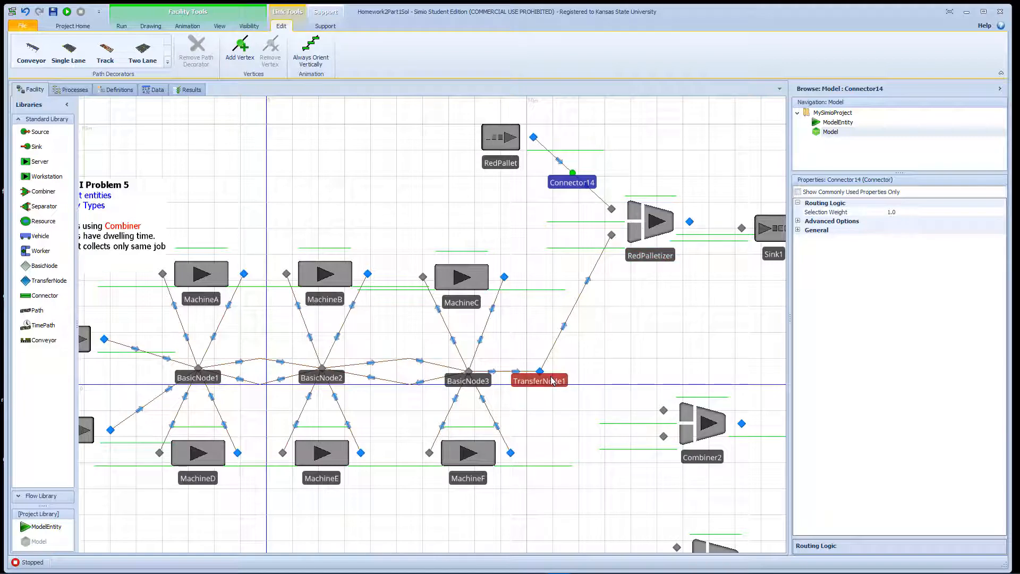
left_click_drag(640, 361, 662, 255)
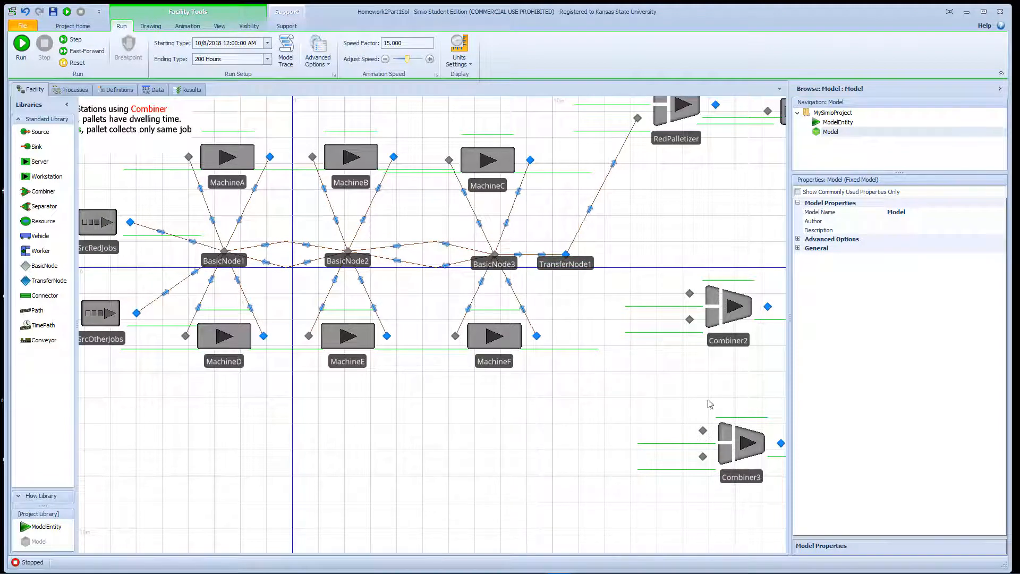
Place TransferNode2 left of Combiner2 and draw a path from TransferNode1 to it.
left_click_drag(721, 337, 735, 337)
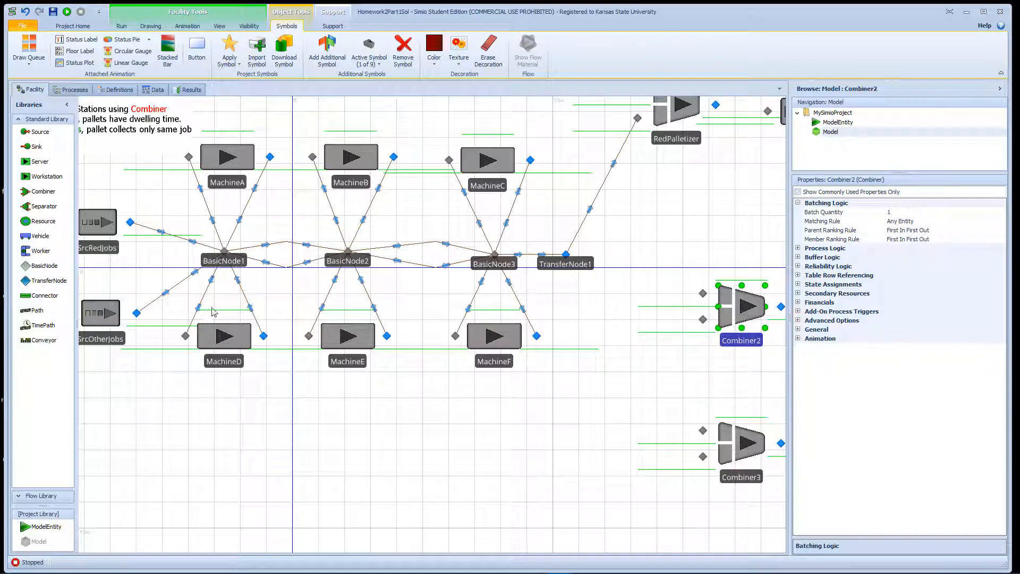
left_click_drag(48, 281, 625, 351)
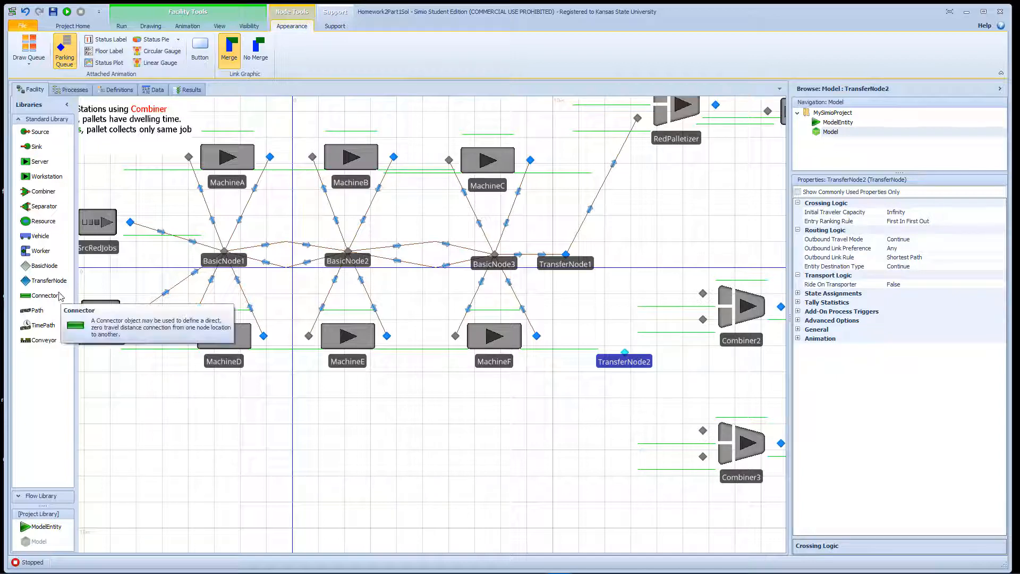
left_click(41, 311)
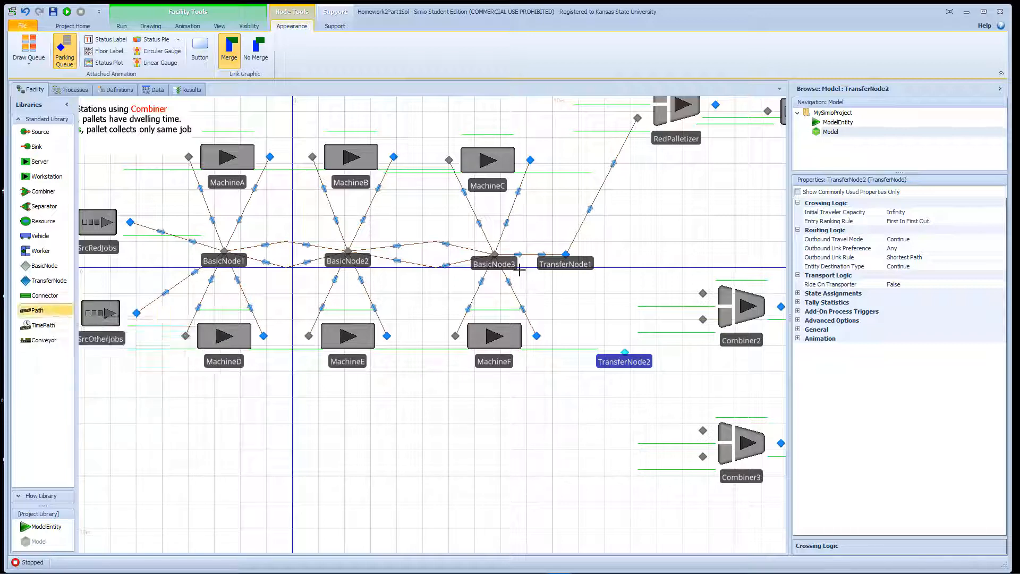
left_click(625, 352)
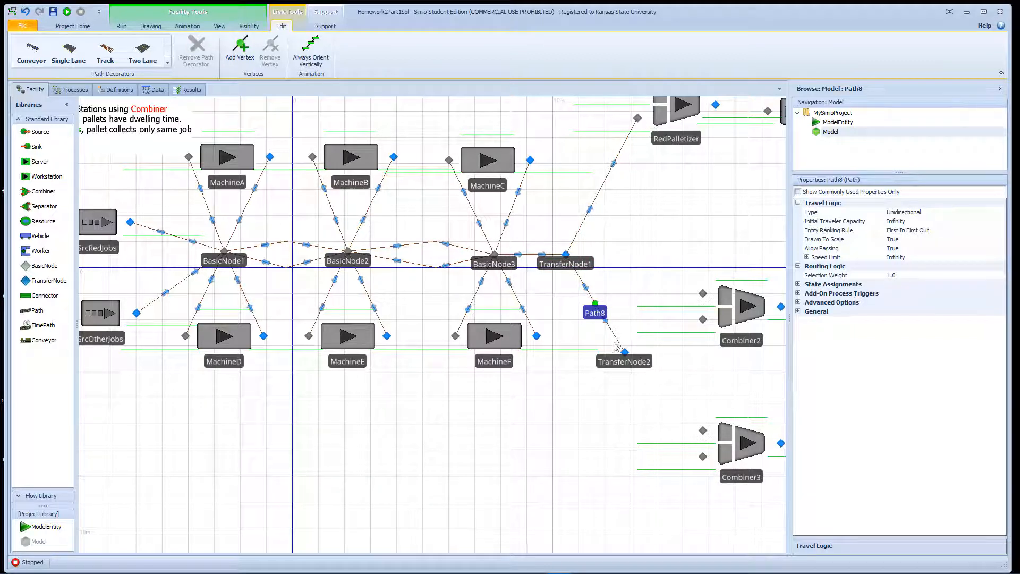
Set TransferNode1's Outbound Link Rule to By Link Weight.
left_click_drag(325, 401, 485, 387)
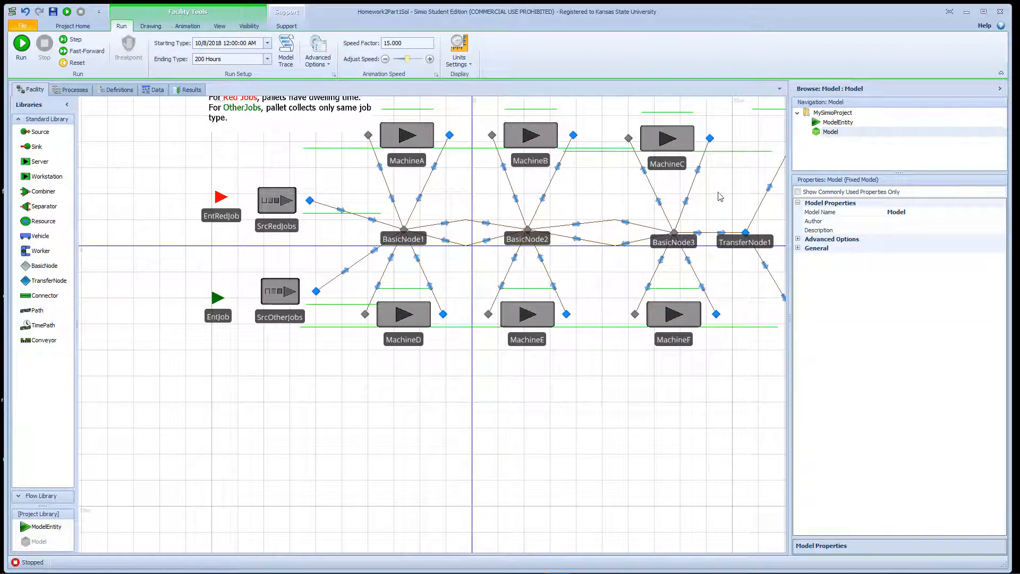
left_click_drag(756, 234, 452, 310)
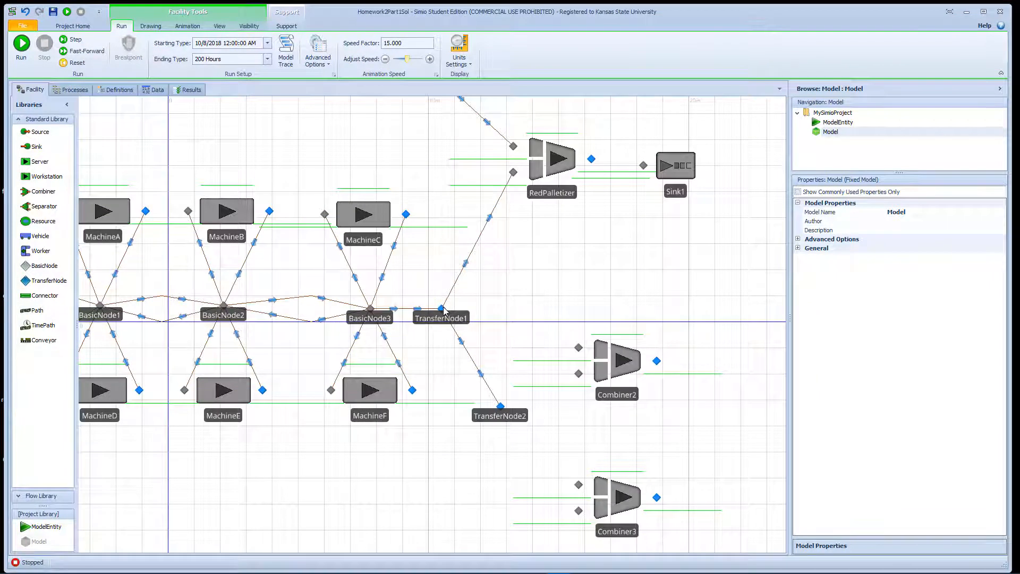
left_click(442, 309)
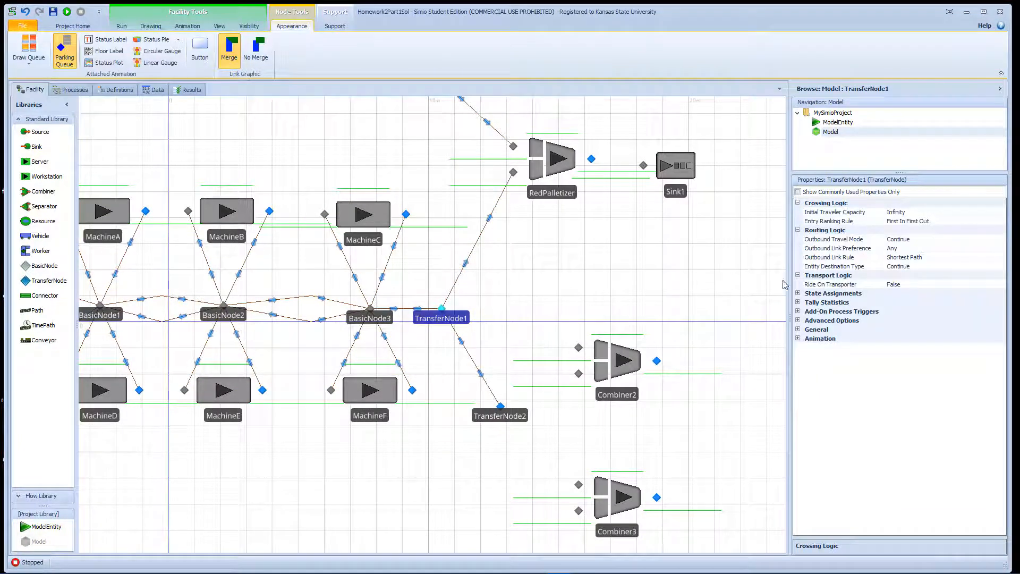
left_click(956, 258)
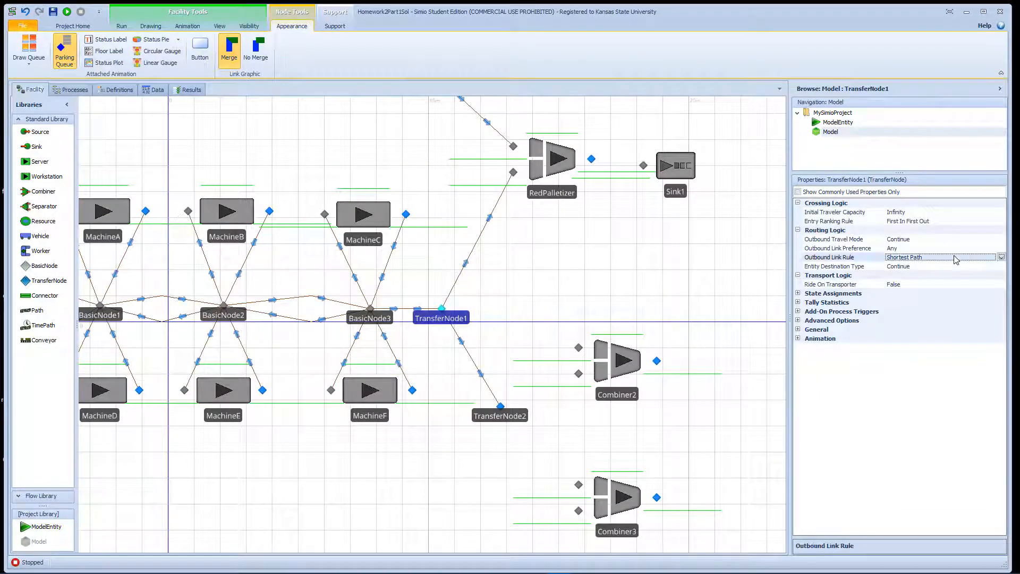
left_click(1001, 257)
left_click(924, 275)
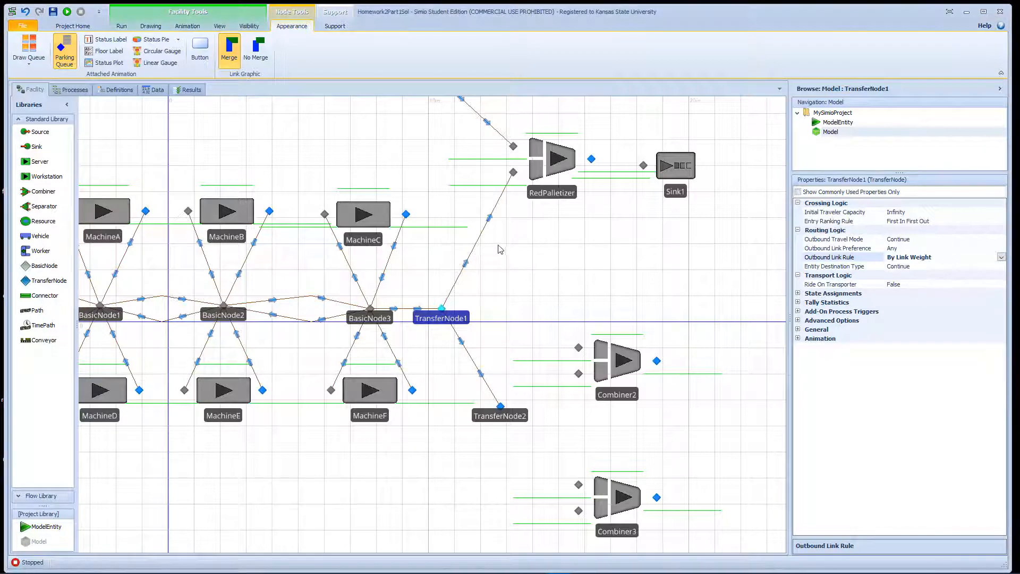
left_click(481, 240)
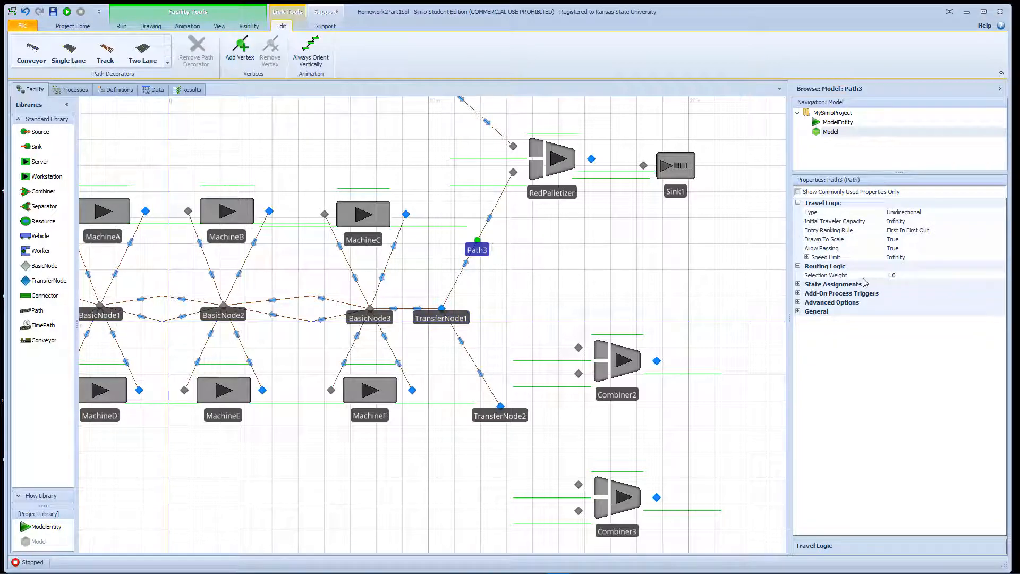
Replace Path3's Selection Weight of 1.0 with the expression Is.EntRedJob.
left_click(904, 276)
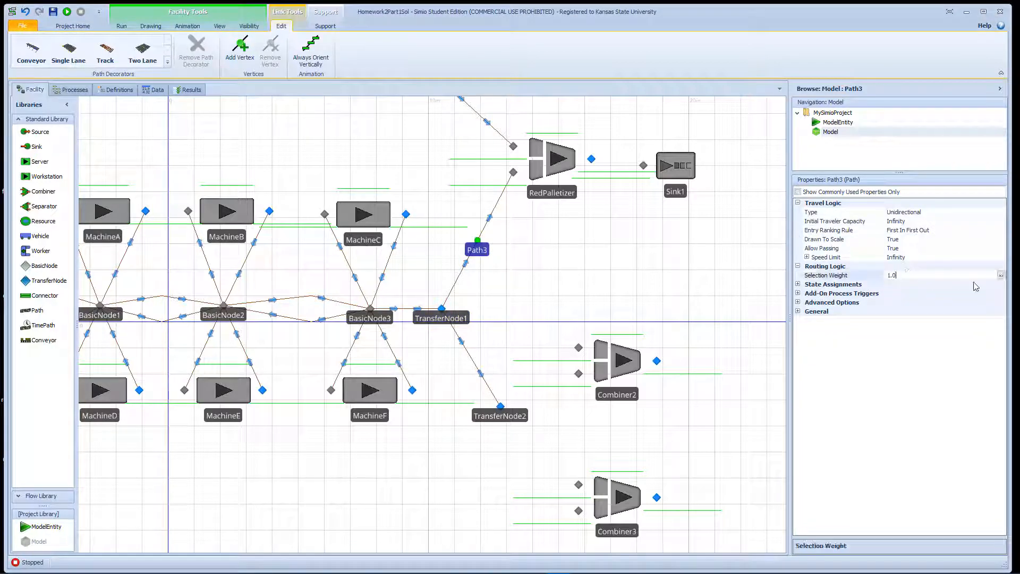
key("BackSpace")
key("BackSpace")
key("BackSpace")
key("Return")
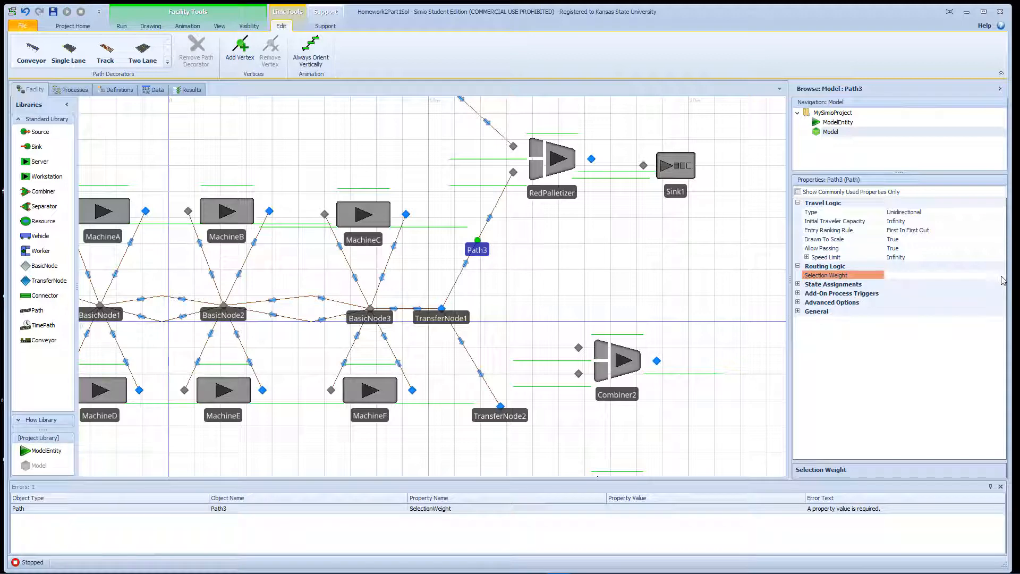
left_click(1001, 276)
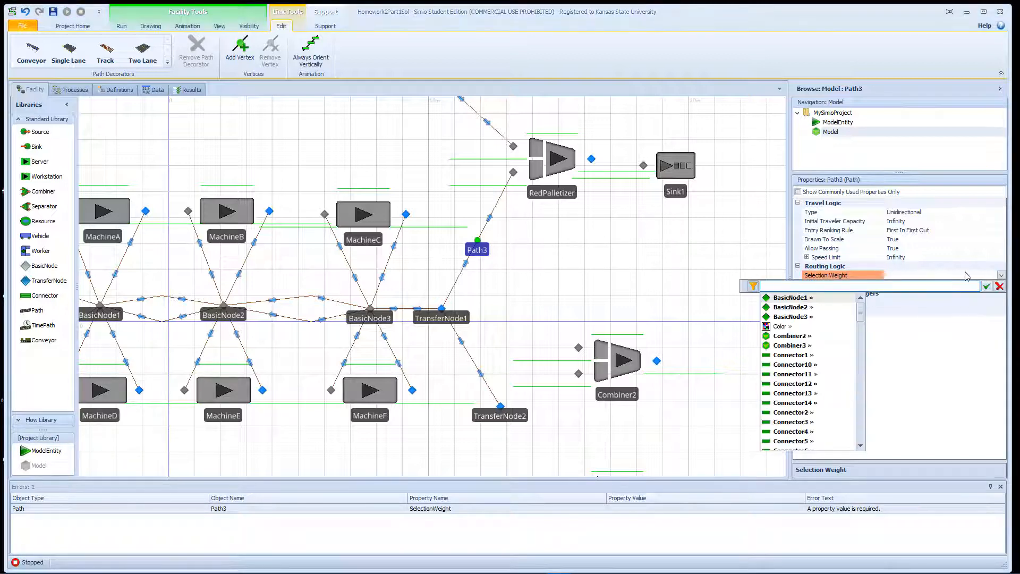
type("Is.Re")
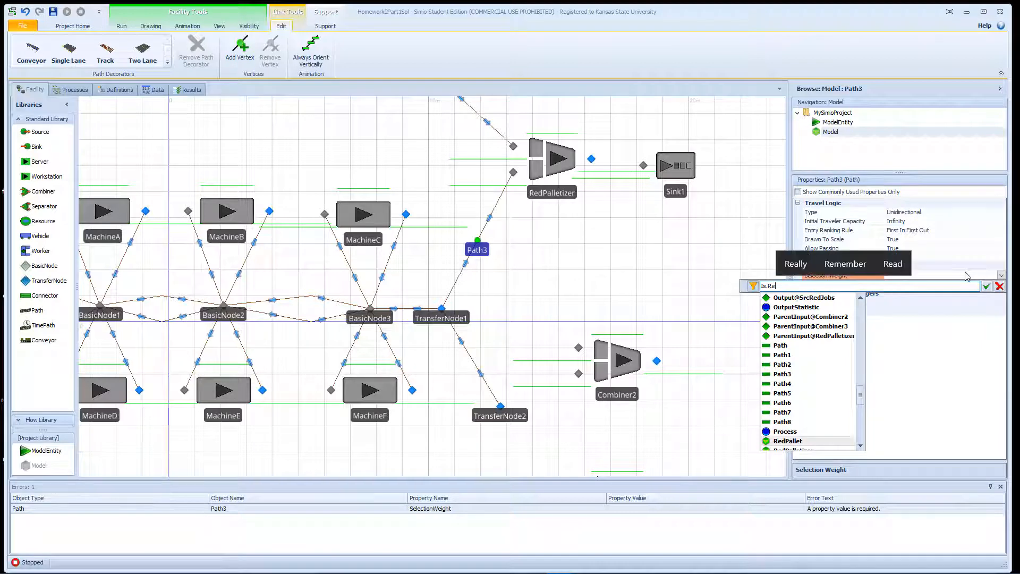
key("Down")
key("Down")
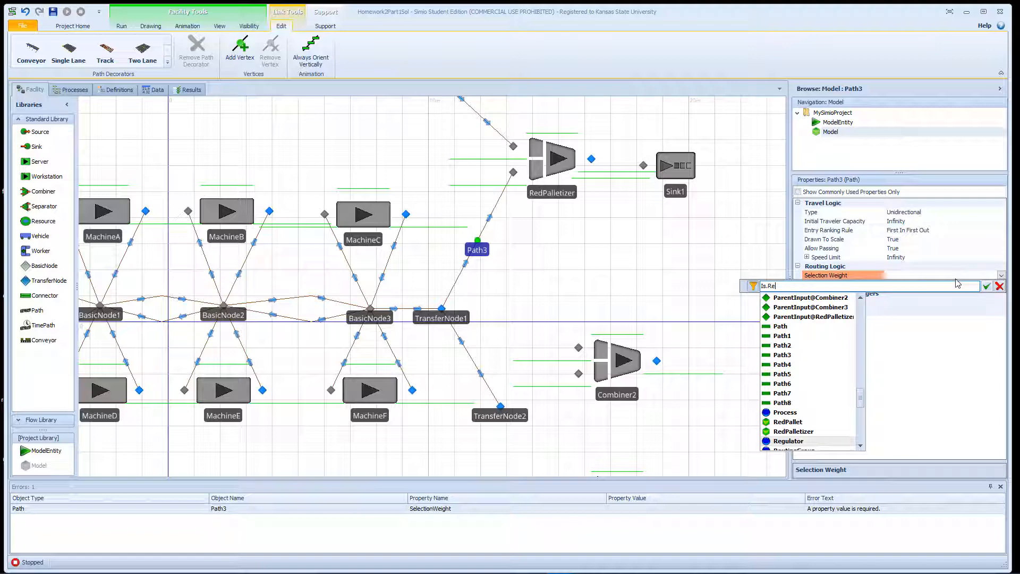
type("Ent")
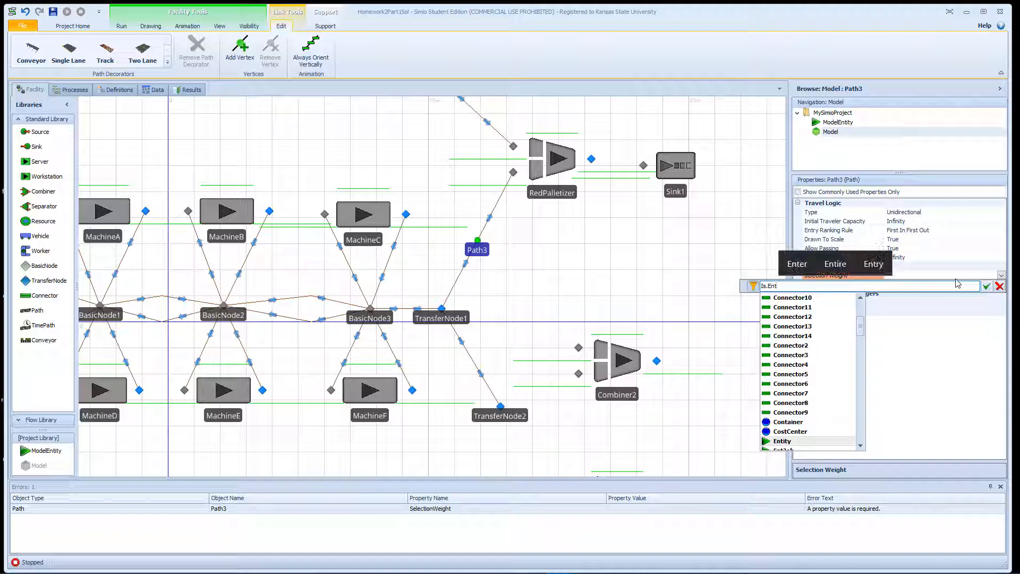
key("Down")
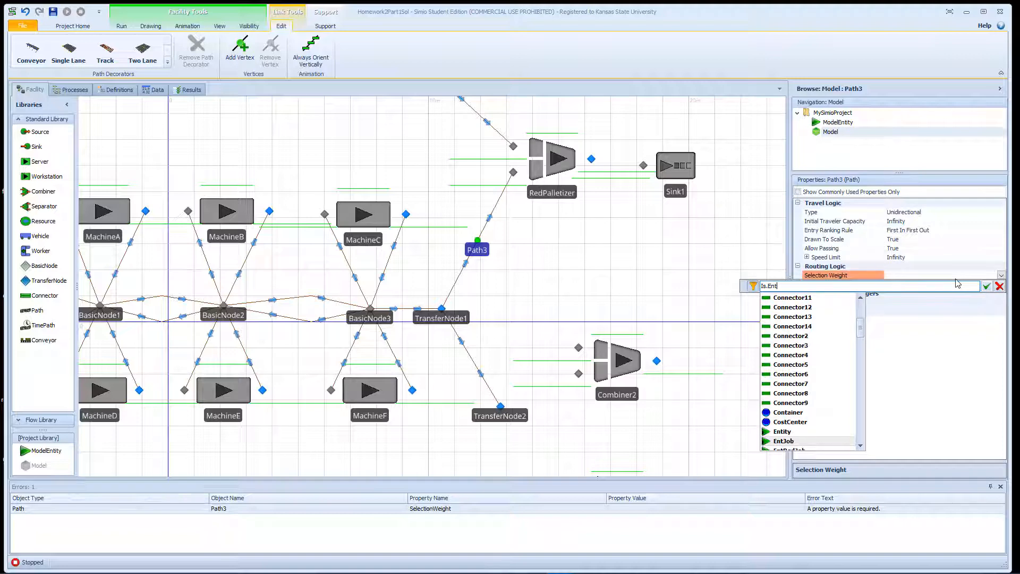
key("Down")
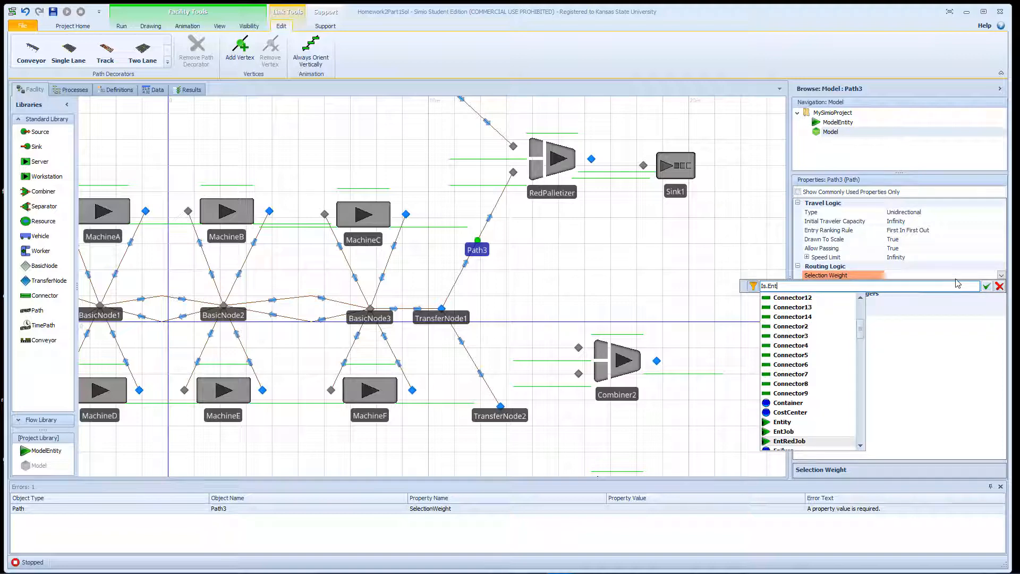
key("Return")
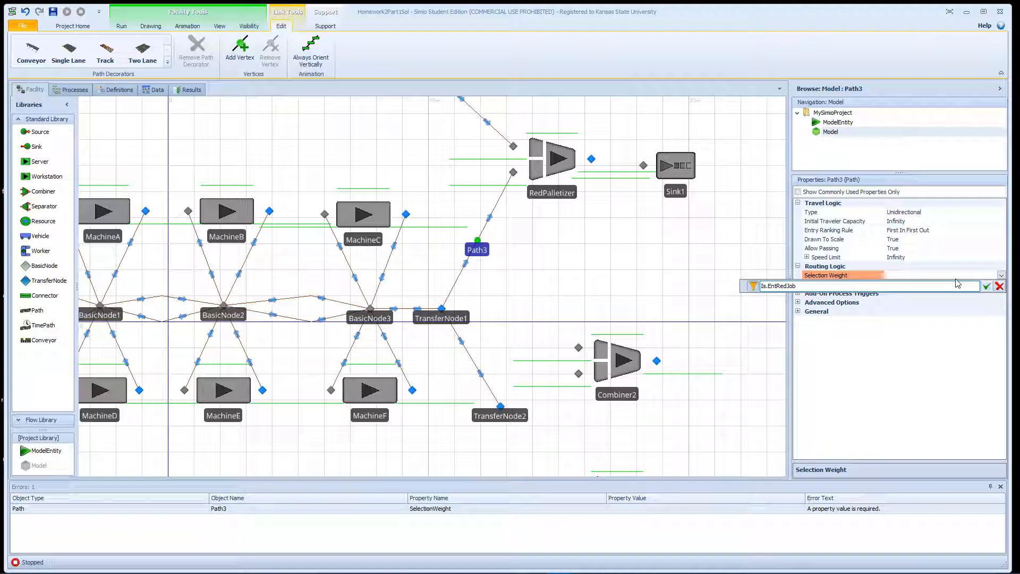
left_click(985, 286)
Set Path8's Selection Weight expression to Is.EntJob.
left_click(469, 355)
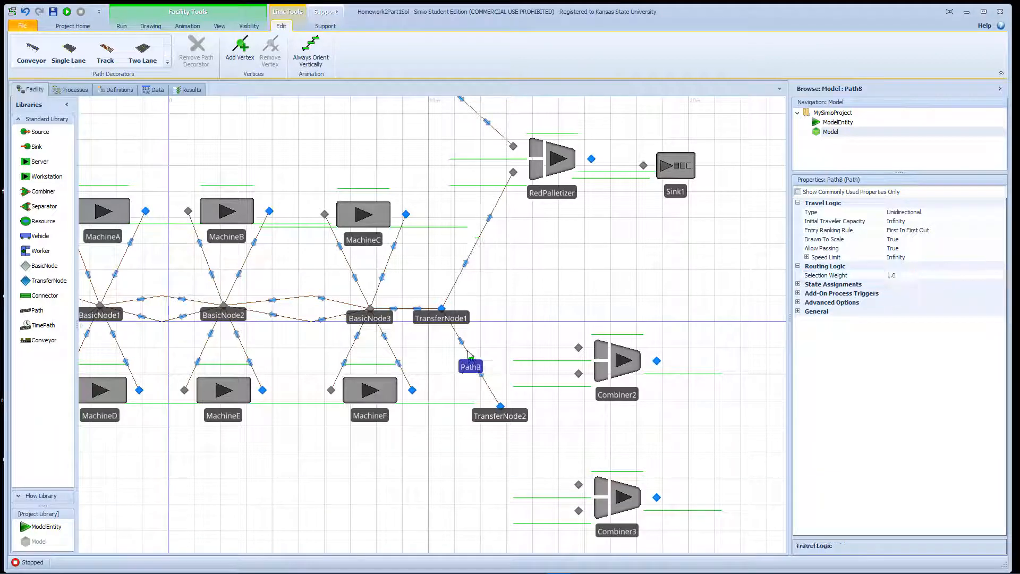
left_click(938, 273)
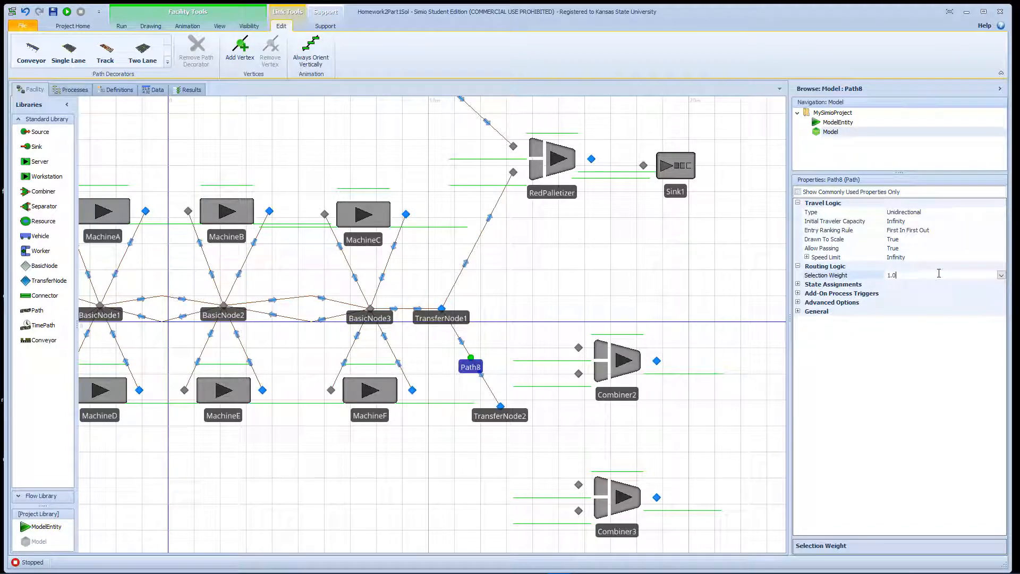
left_click(1001, 275)
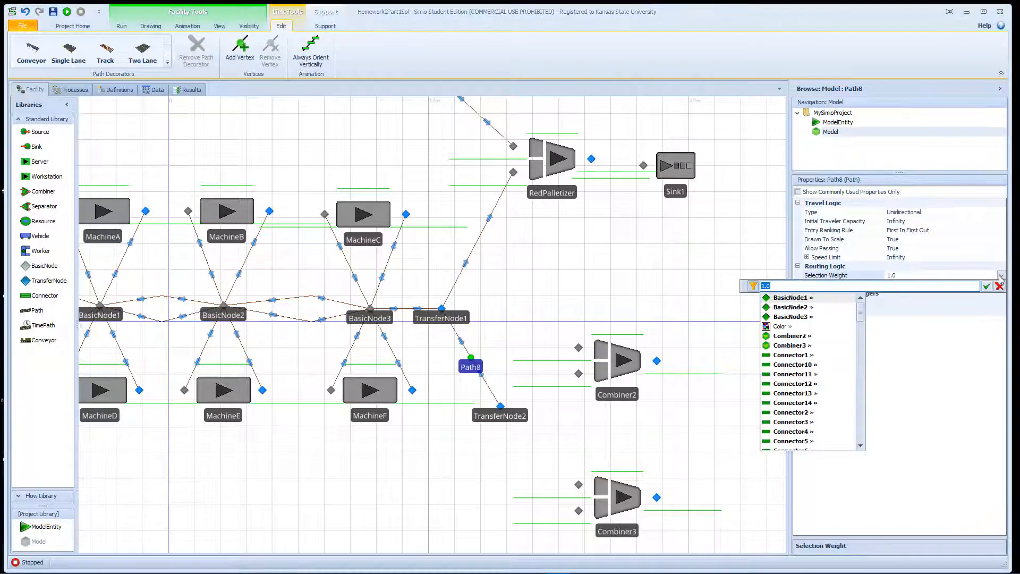
type("Is.")
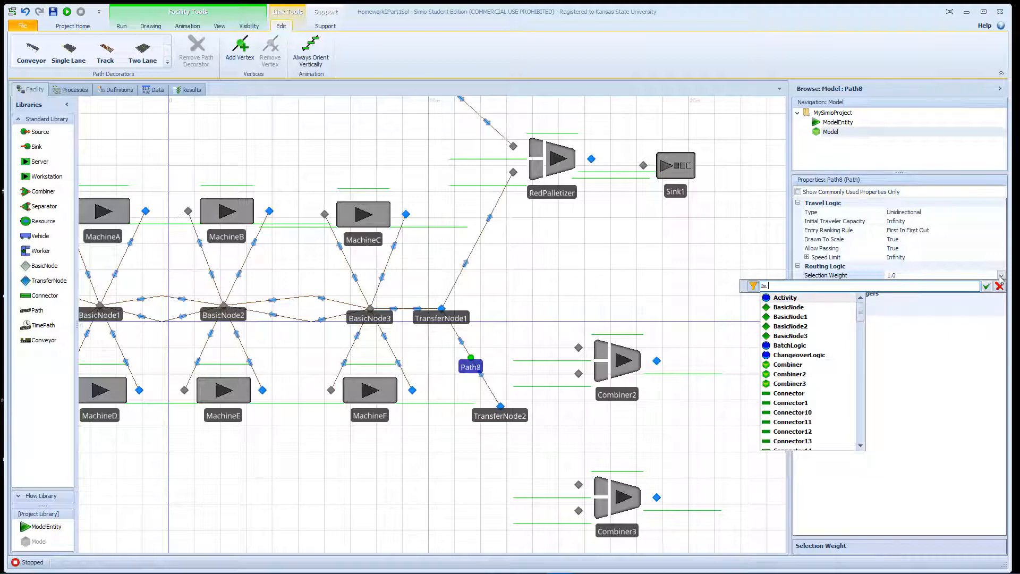
type("Ent")
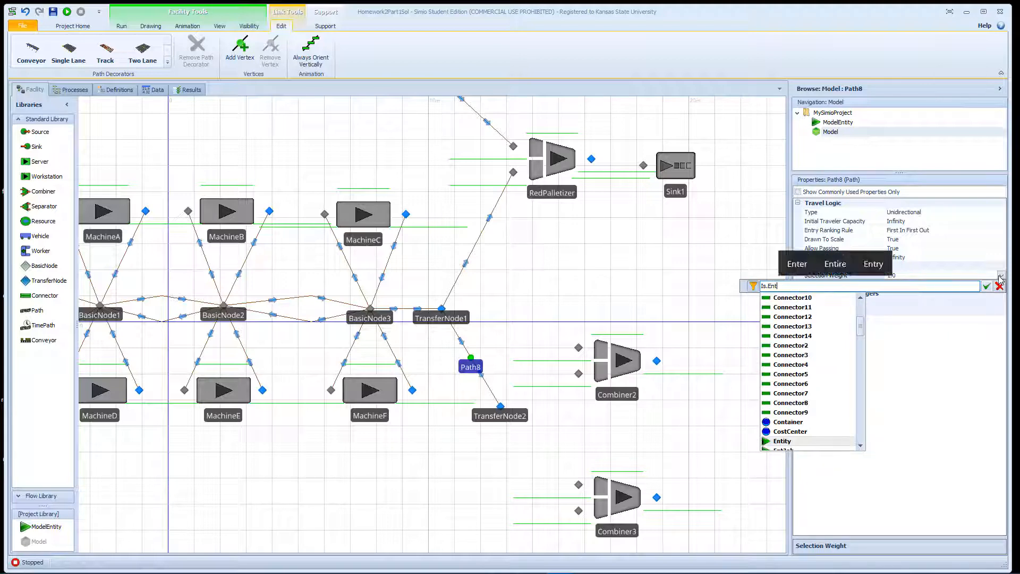
scroll(838, 382, "down", 3)
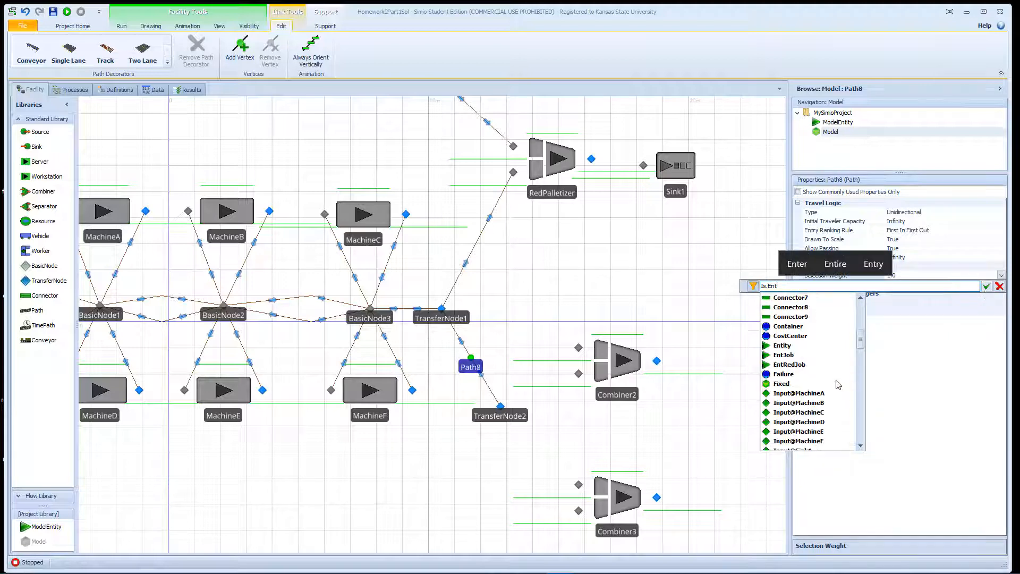
double_click(790, 357)
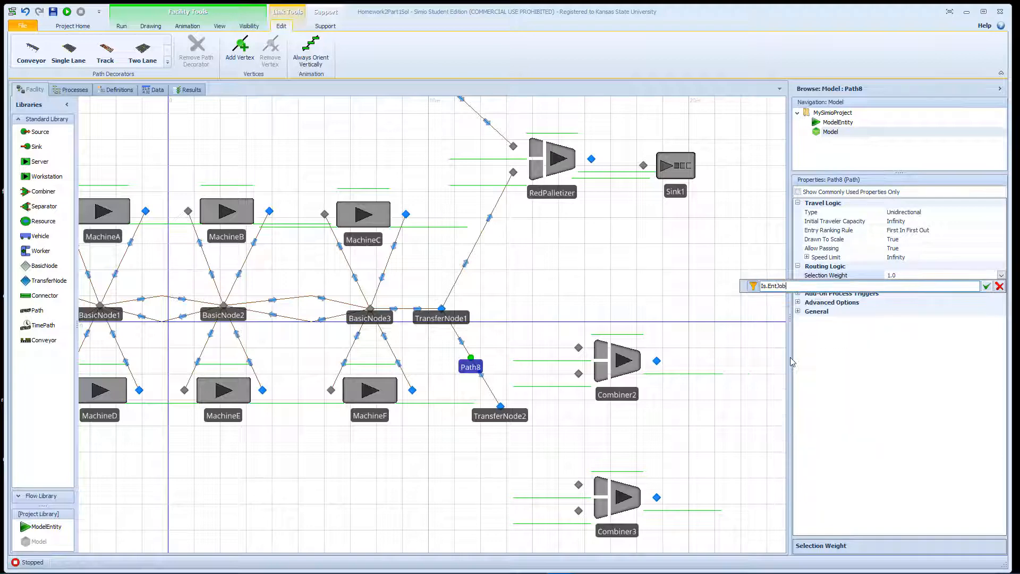
left_click(986, 287)
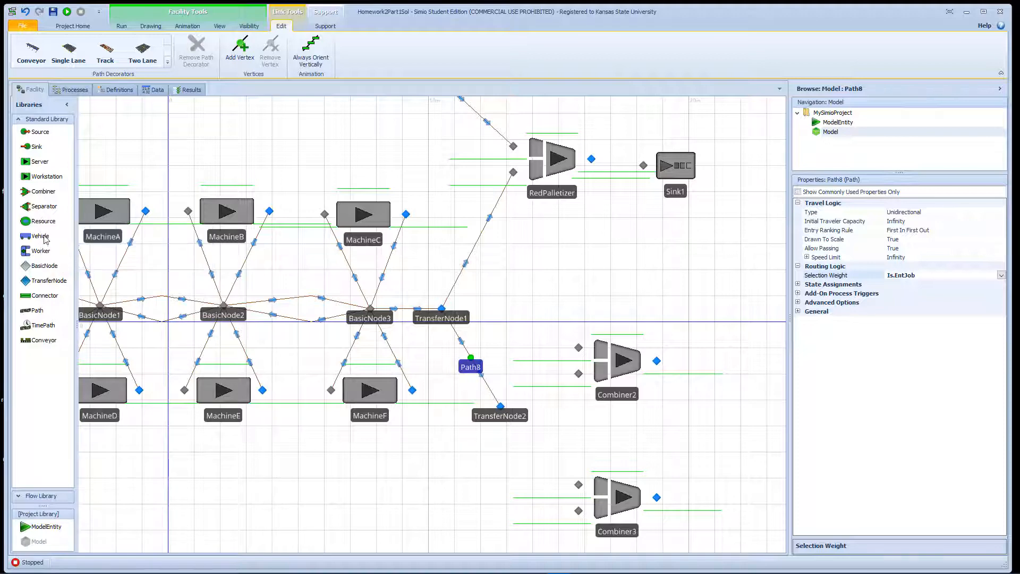
Connect TransferNode2 to the lower inputs of Combiner2 and Combiner3 with two connectors.
left_click(47, 295)
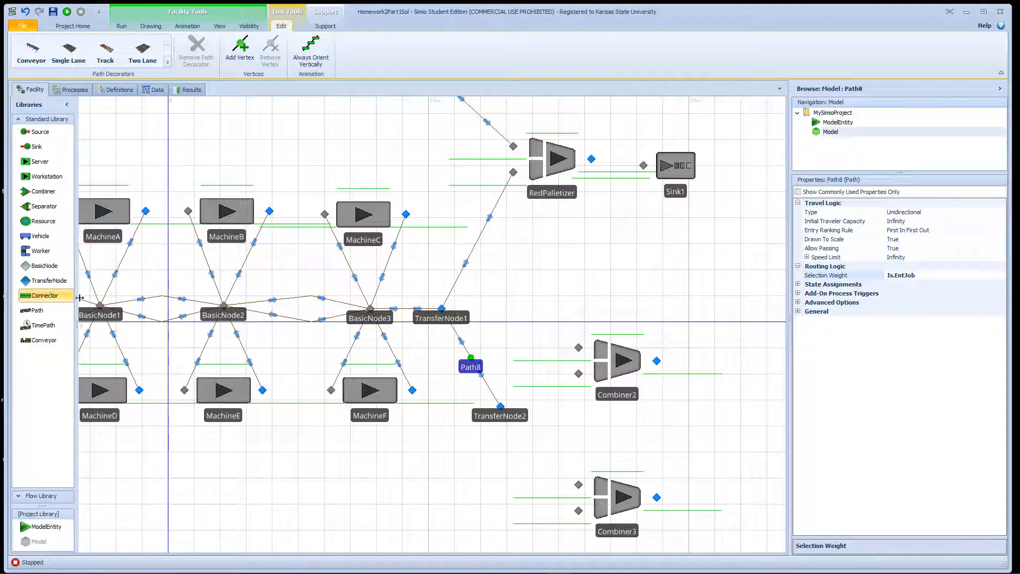
left_click(501, 405)
left_click(578, 373)
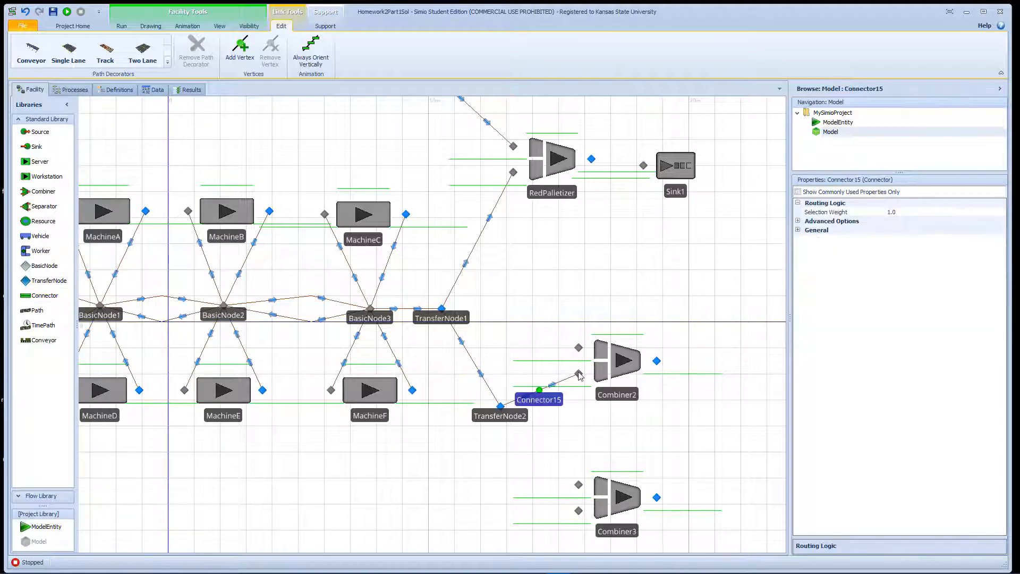
left_click(59, 296)
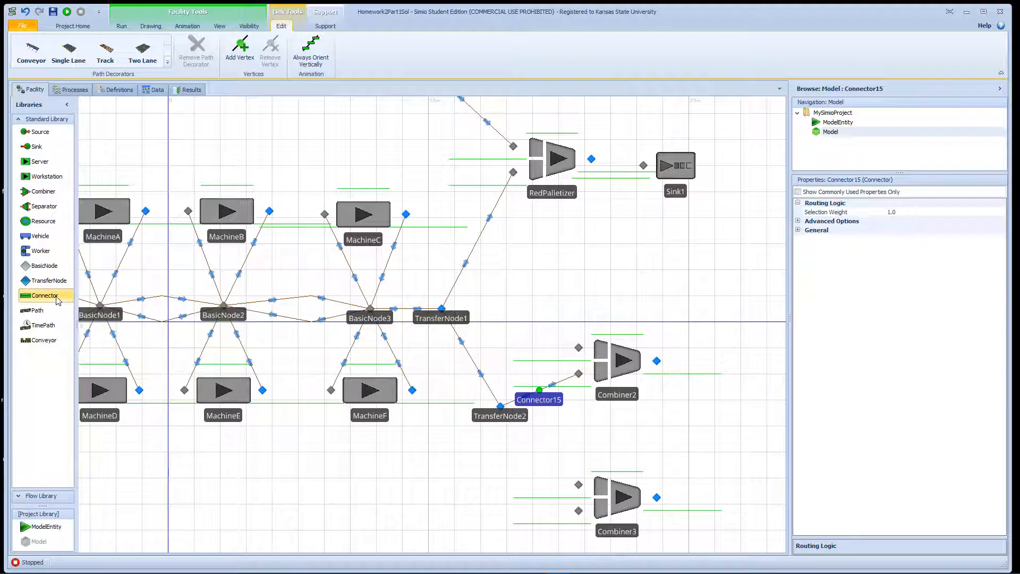
left_click(501, 405)
left_click(578, 510)
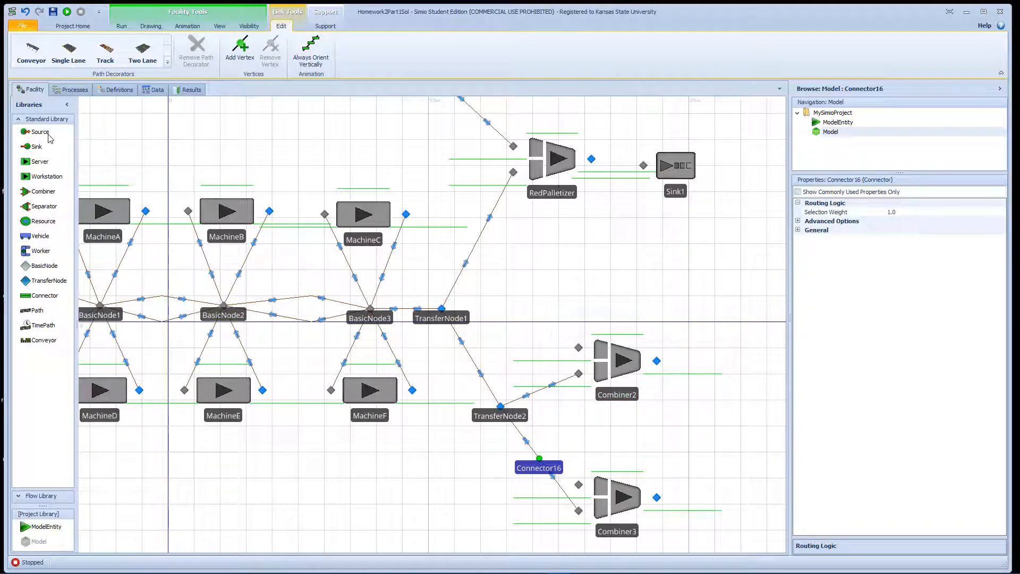
Add a new Source and name it SrcPallet1.
left_click_drag(50, 137, 526, 284)
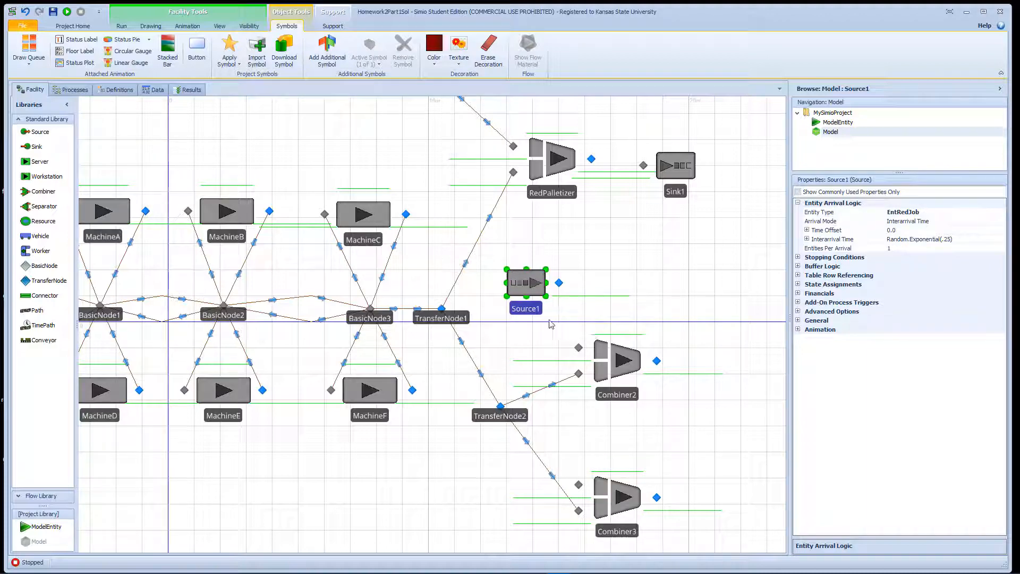
double_click(530, 310)
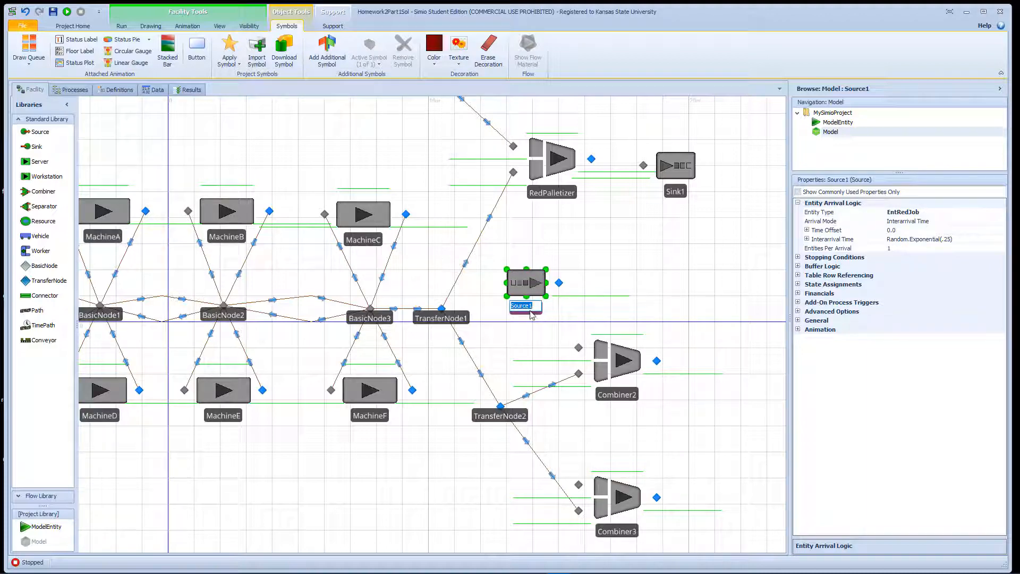
type("Src")
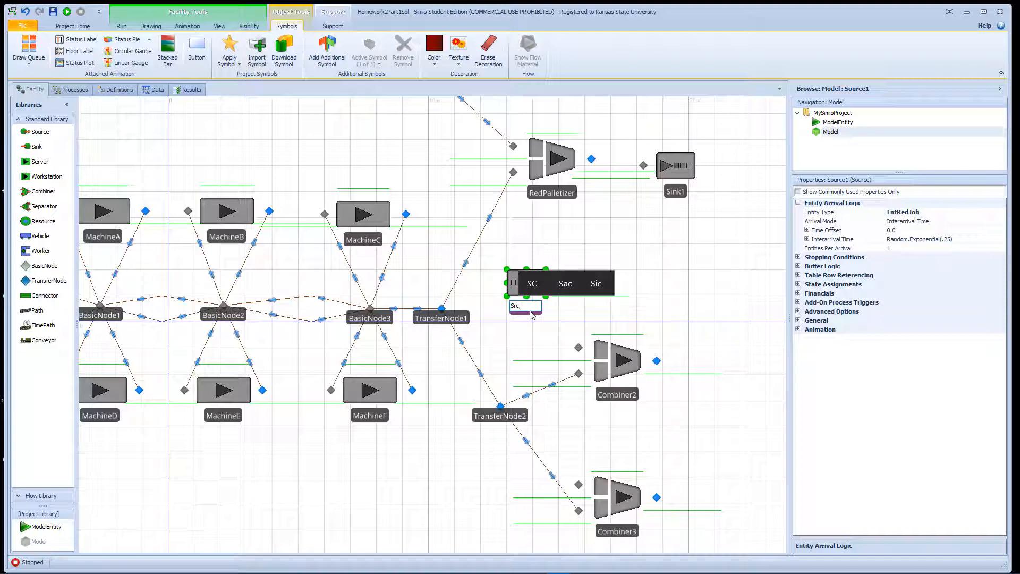
type("P")
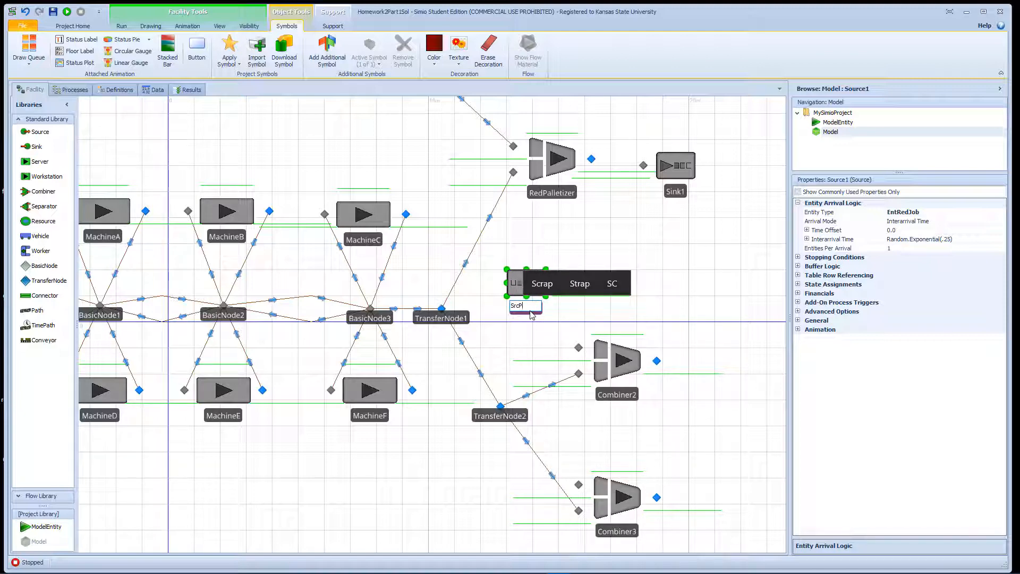
type("allet1")
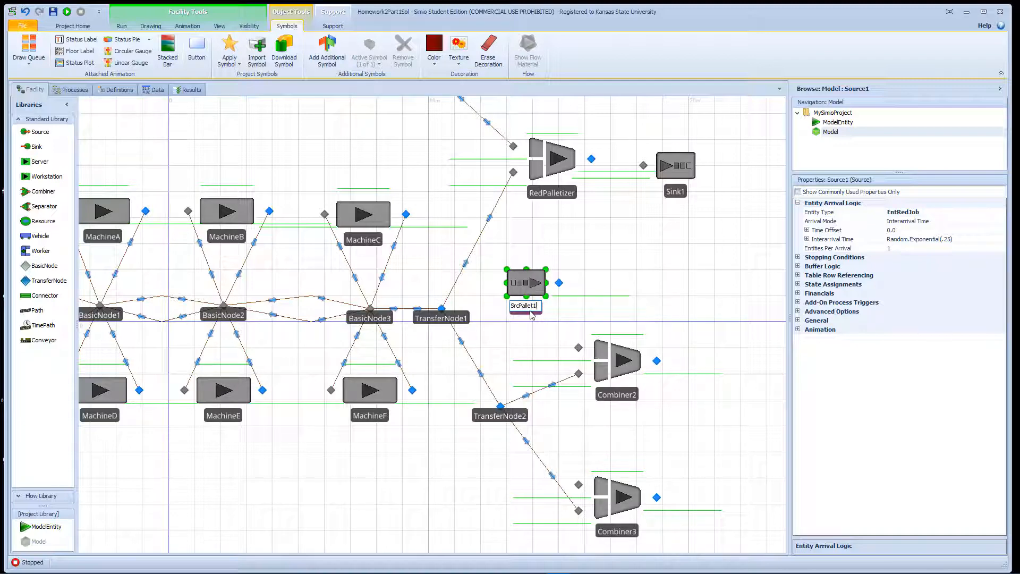
key("Return")
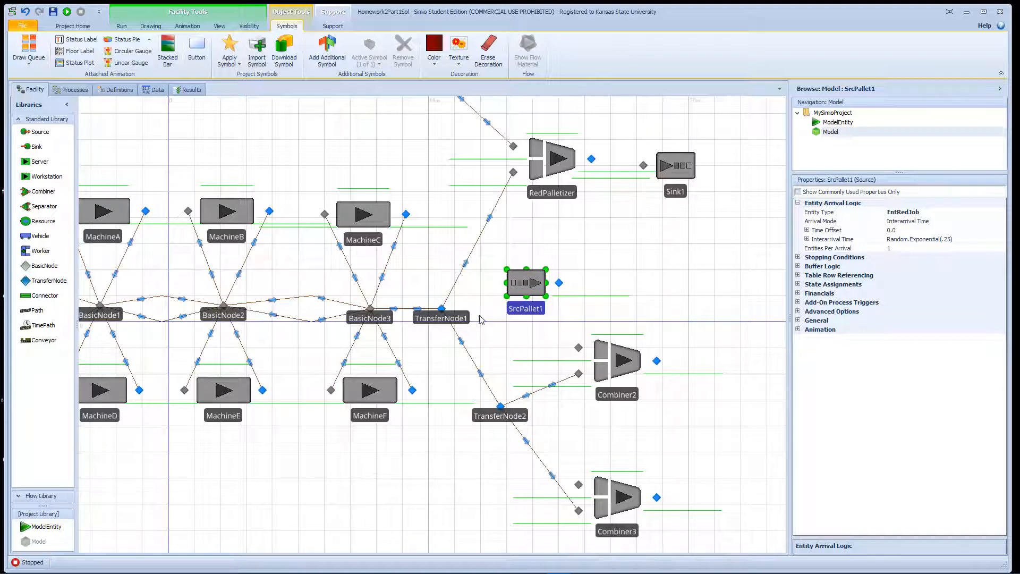
Connect SrcPallet1's output node to Combiner2's upper input with a connector.
key("ctrl+shift")
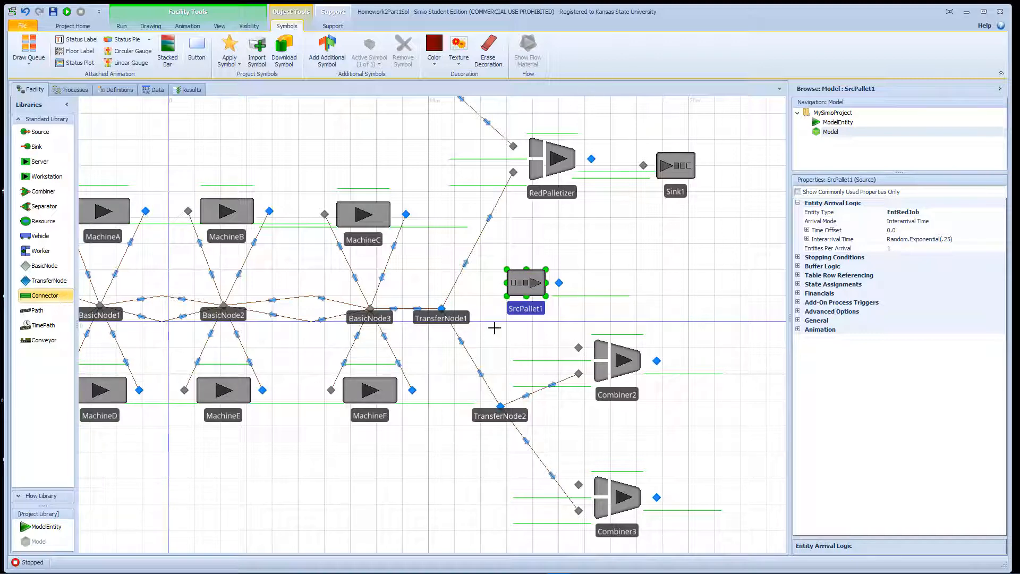
left_click(559, 283)
left_click(578, 347)
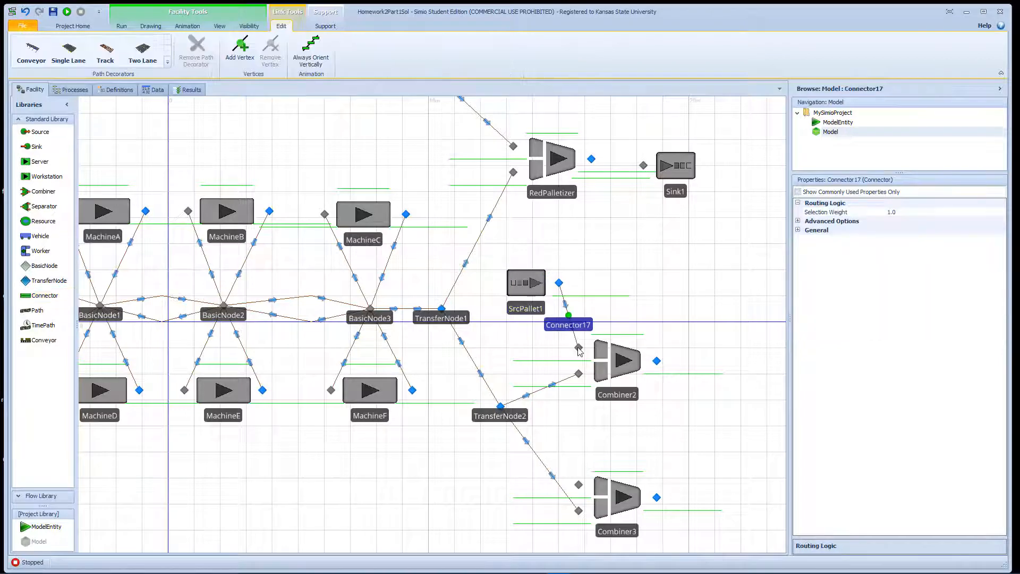
left_click_drag(530, 287, 530, 294)
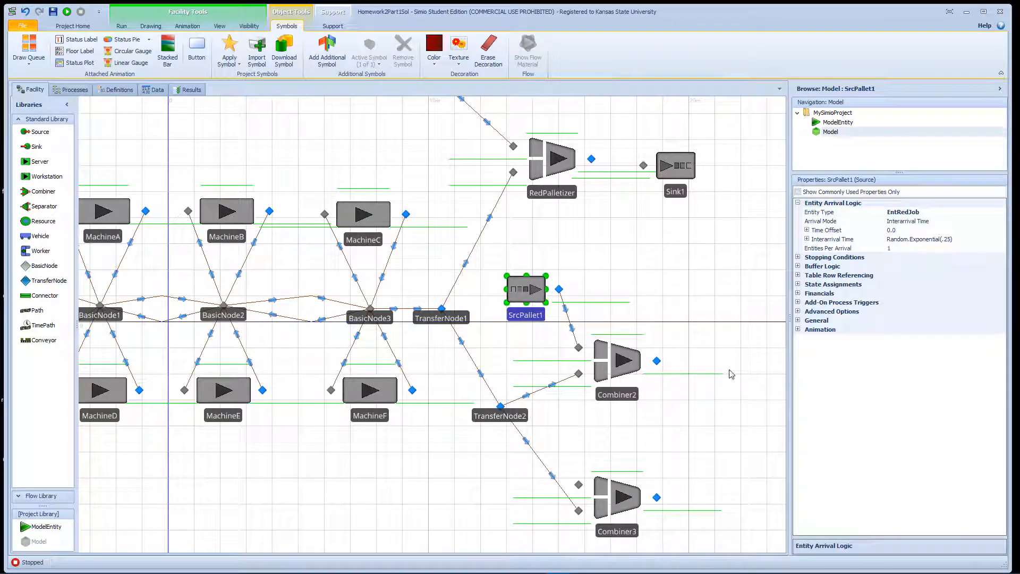
left_click_drag(703, 332, 547, 303)
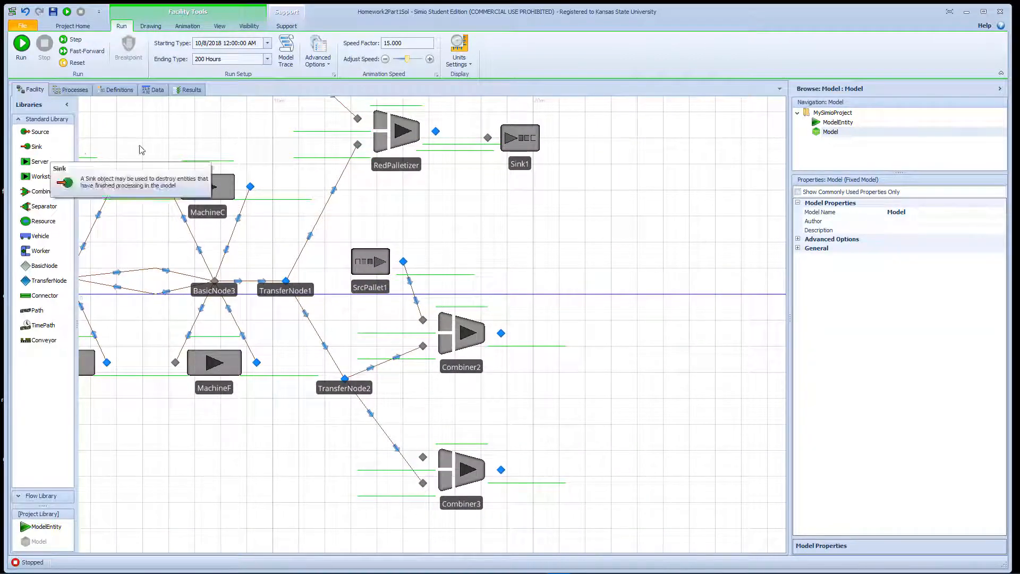
Place Sink2 right of the combiners, connect Combiner2 and Combiner3 outputs to it, and shift Sink1 right.
left_click_drag(37, 147, 273, 223)
left_click_drag(495, 304, 637, 398)
left_click(40, 296)
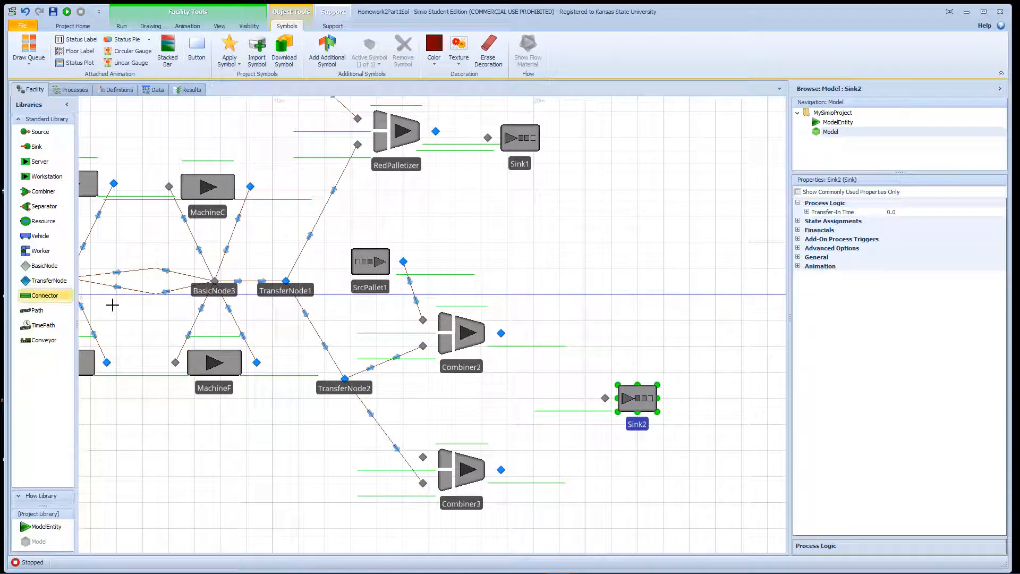
left_click(500, 333)
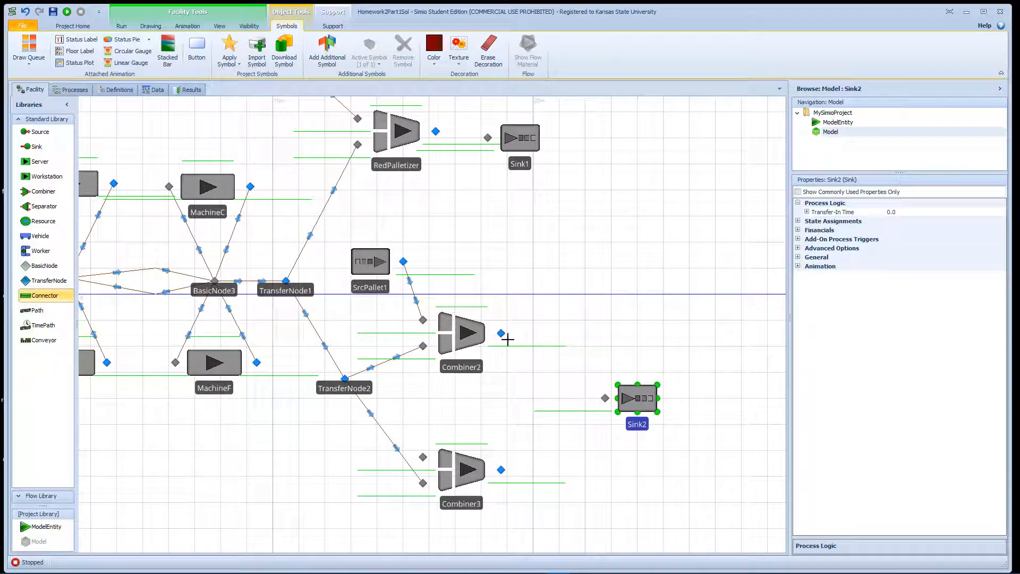
left_click(605, 398)
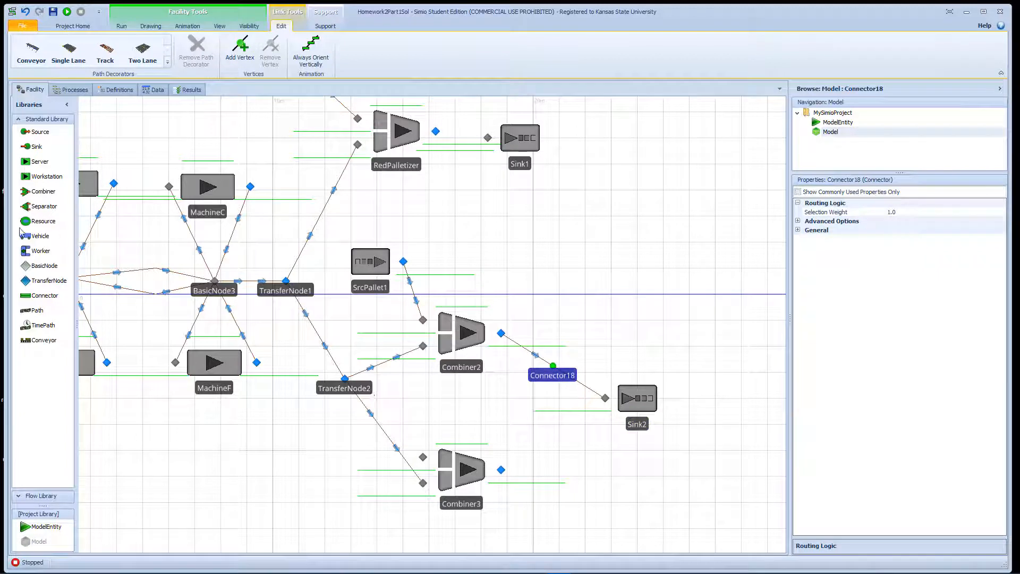
left_click(46, 298)
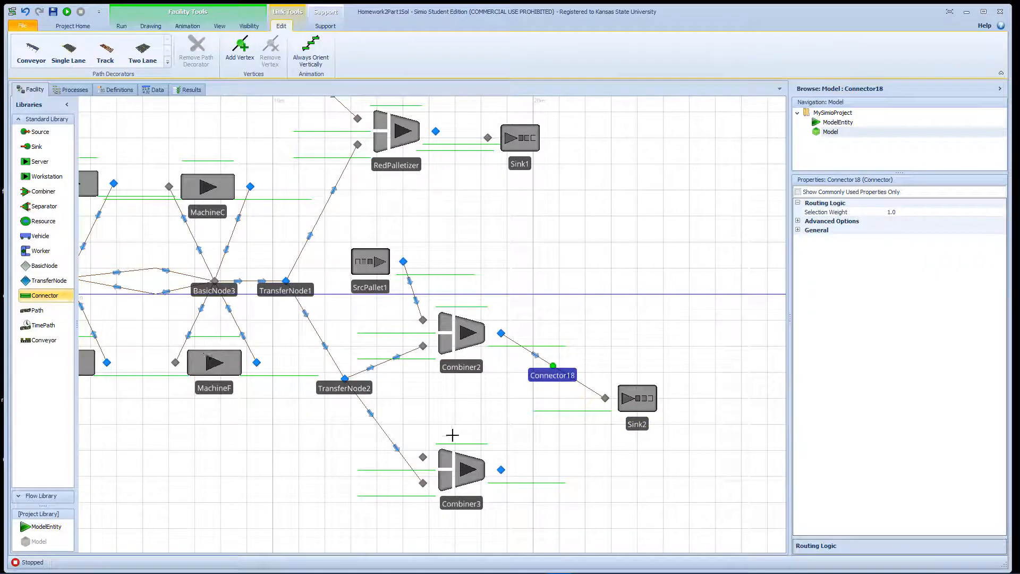
left_click(501, 469)
left_click(604, 399)
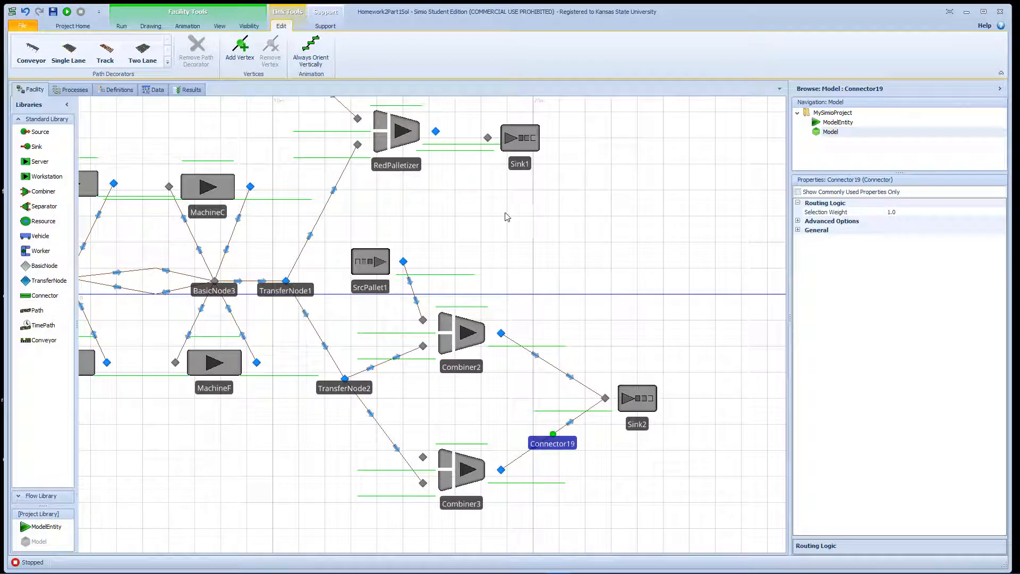
left_click_drag(523, 148, 641, 141)
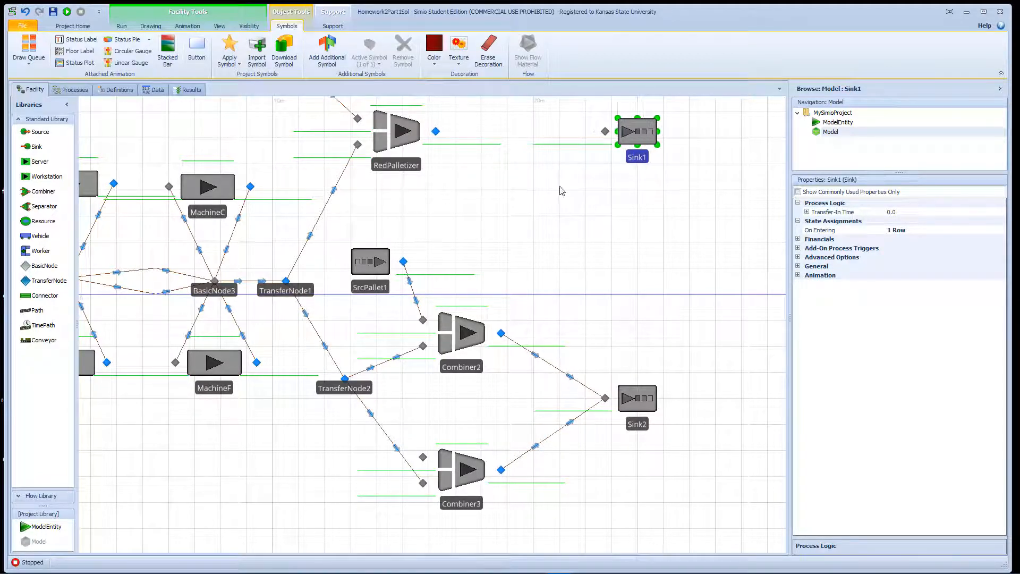
Shift Sink1 slightly up-right and RedPalletizer slightly left, then review RedPallet's arrival settings.
left_click_drag(559, 189, 558, 269)
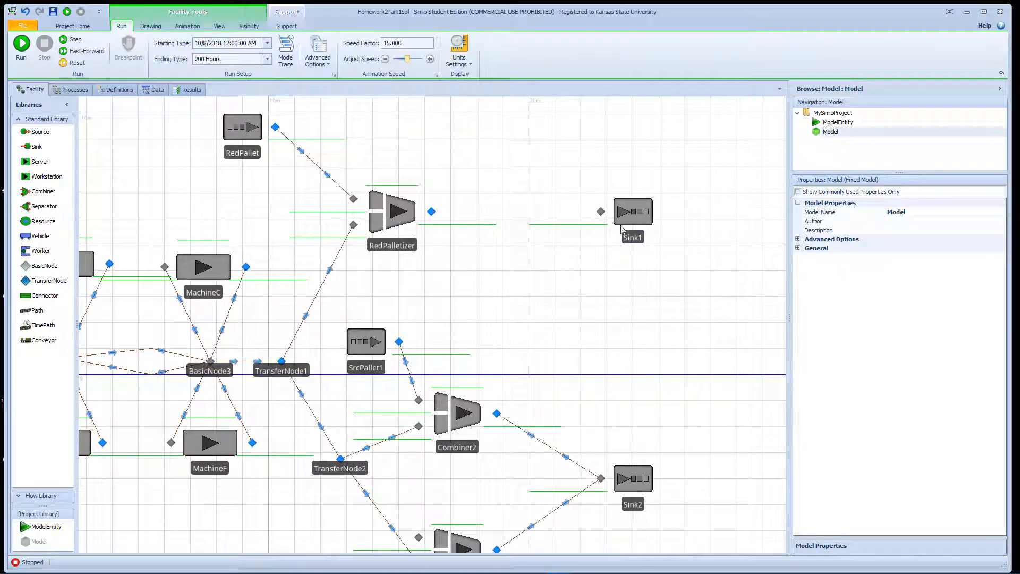
left_click_drag(632, 218, 644, 212)
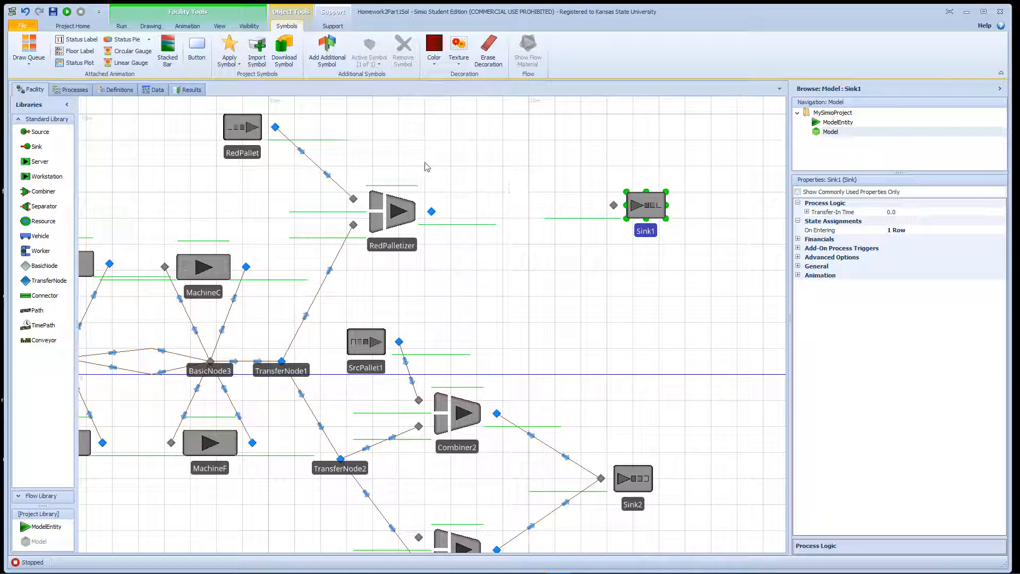
left_click_drag(401, 211, 395, 213)
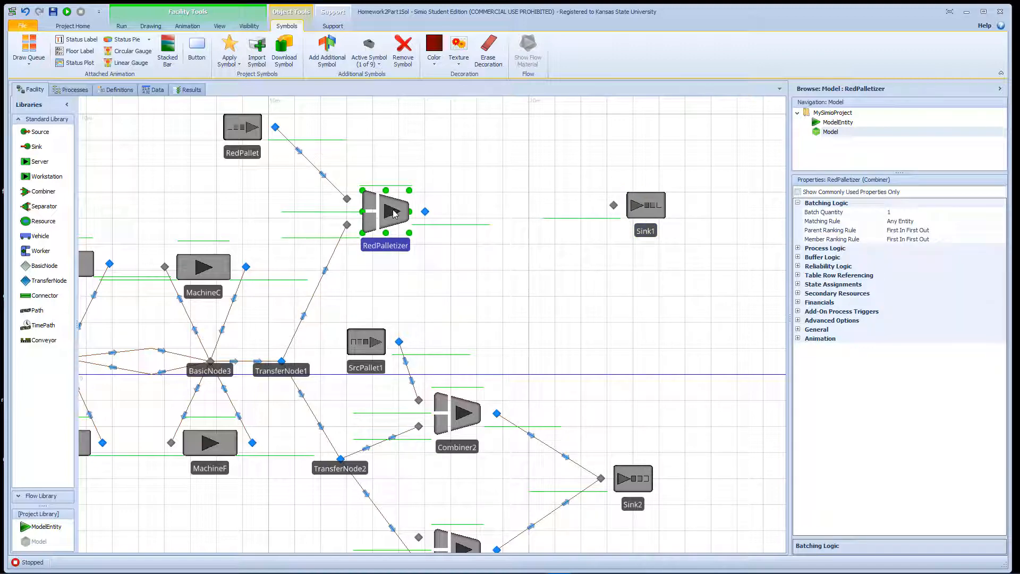
left_click(252, 136)
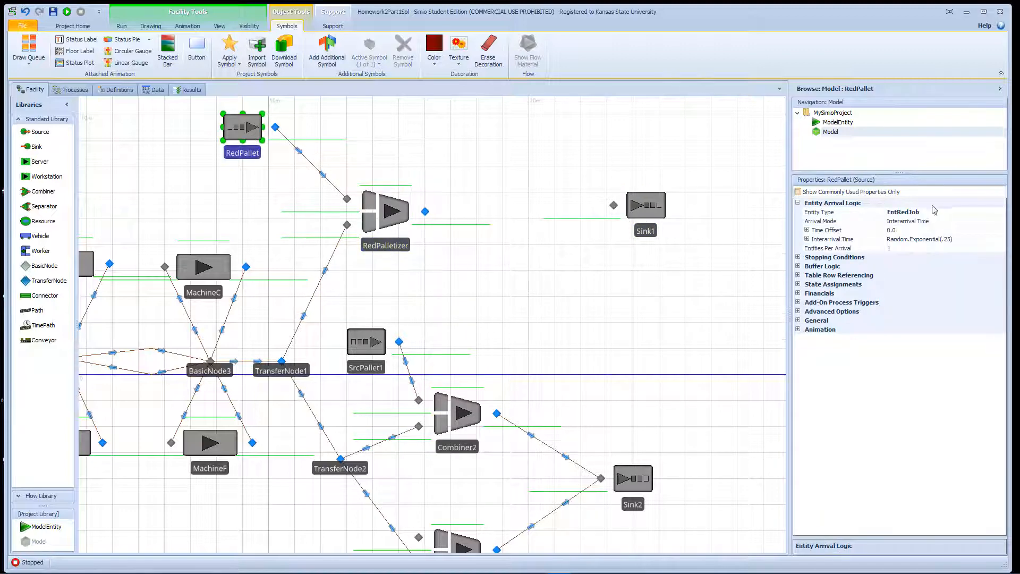
left_click_drag(450, 136, 587, 205)
Add a new ModelEntity above RedPallet and name it RedPal.
left_click_drag(40, 526, 322, 173)
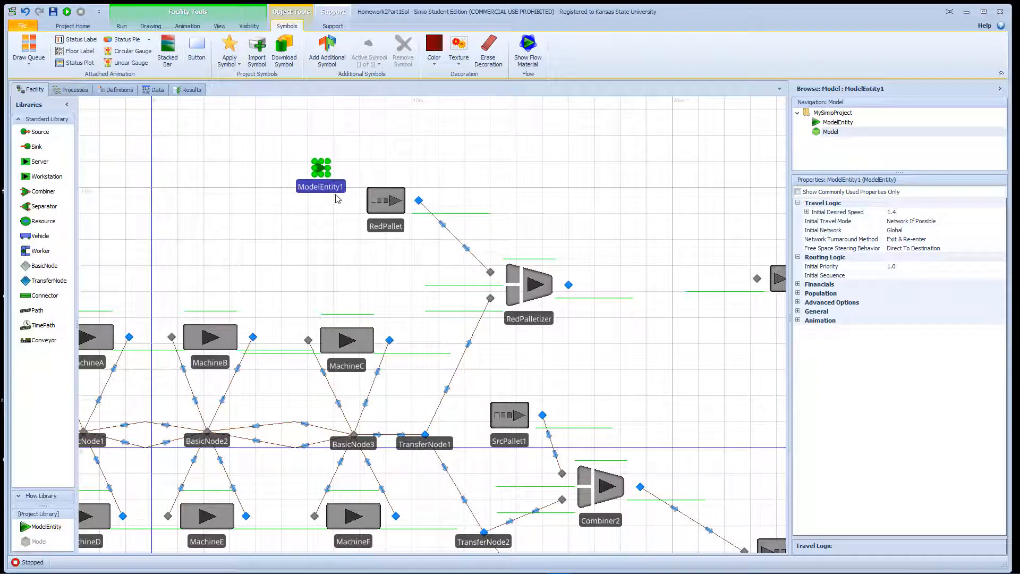
left_click(335, 190)
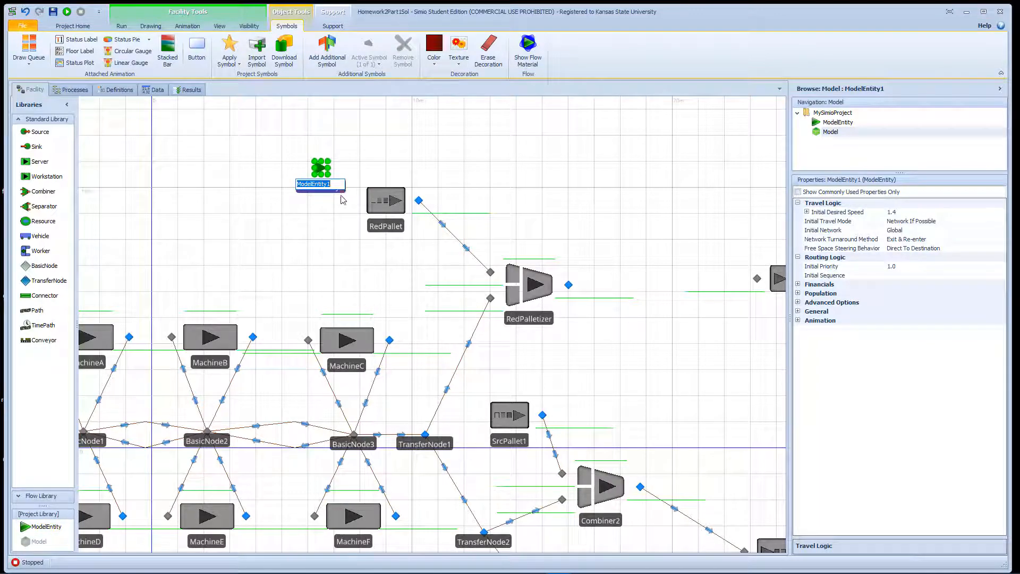
type("RedPallet")
key("Return")
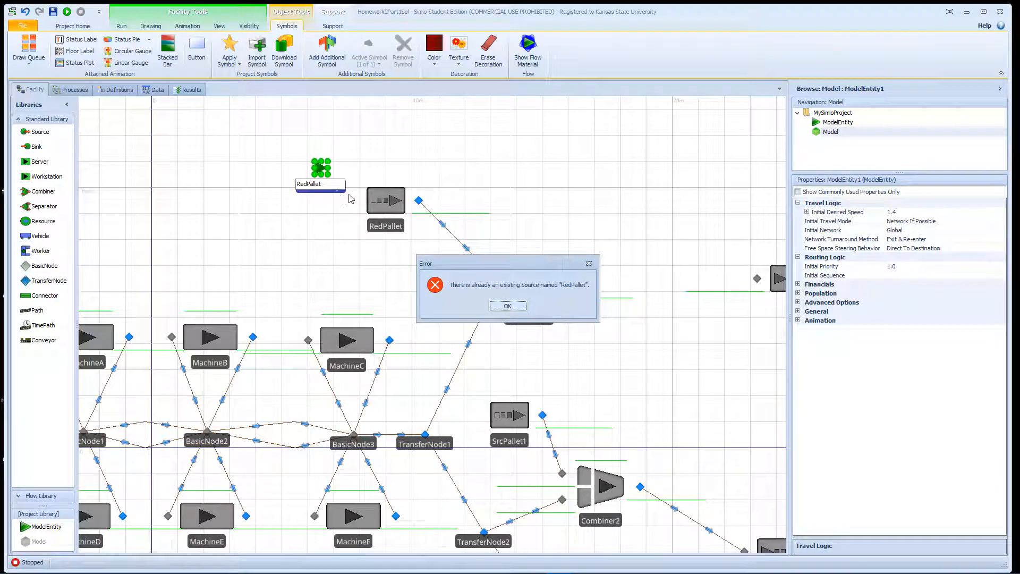
left_click(503, 307)
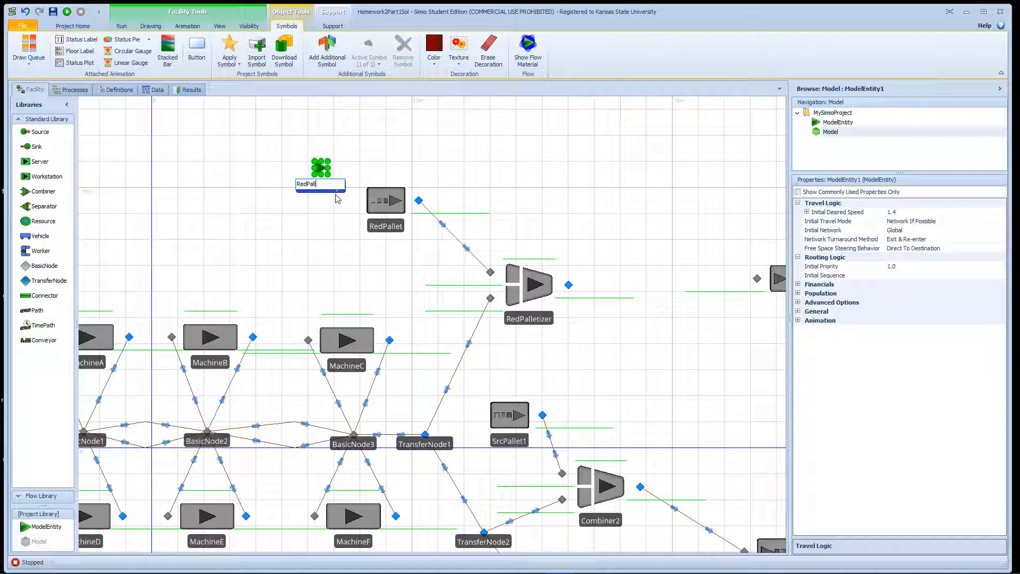
key("Return")
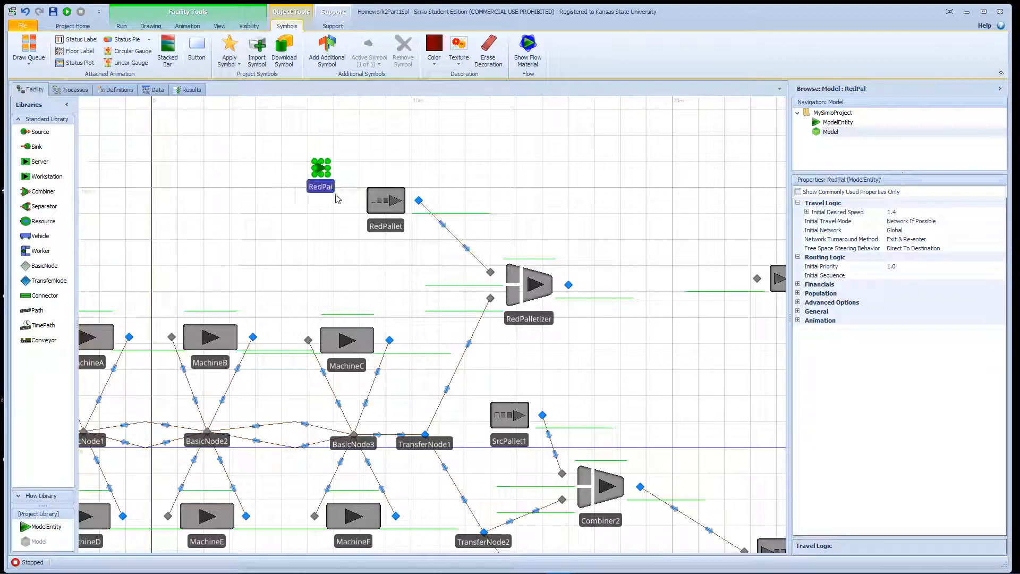
Color RedPal dark red and move it beside the RedPallet source.
scroll(336, 198, "up", 2)
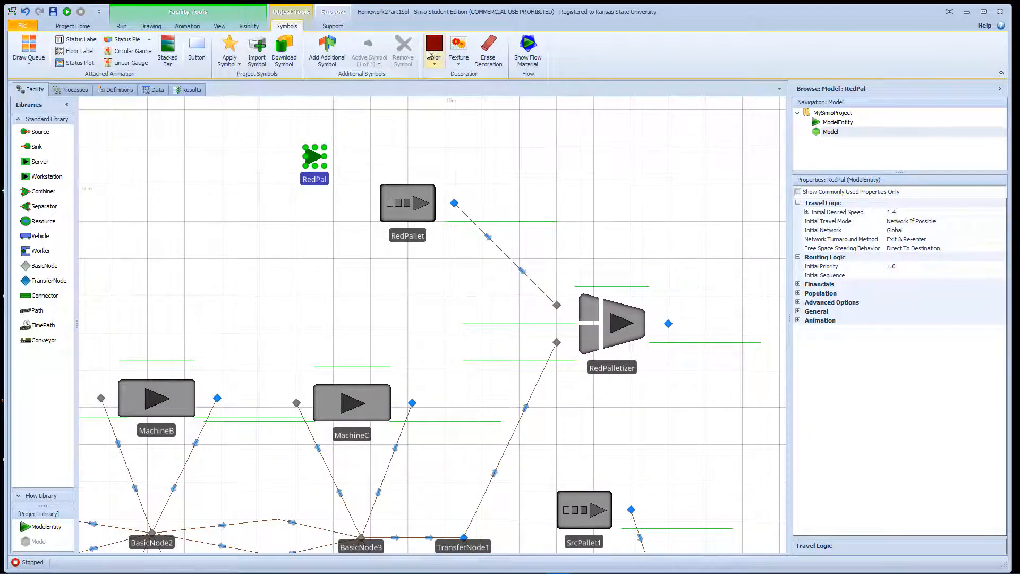
left_click(311, 154)
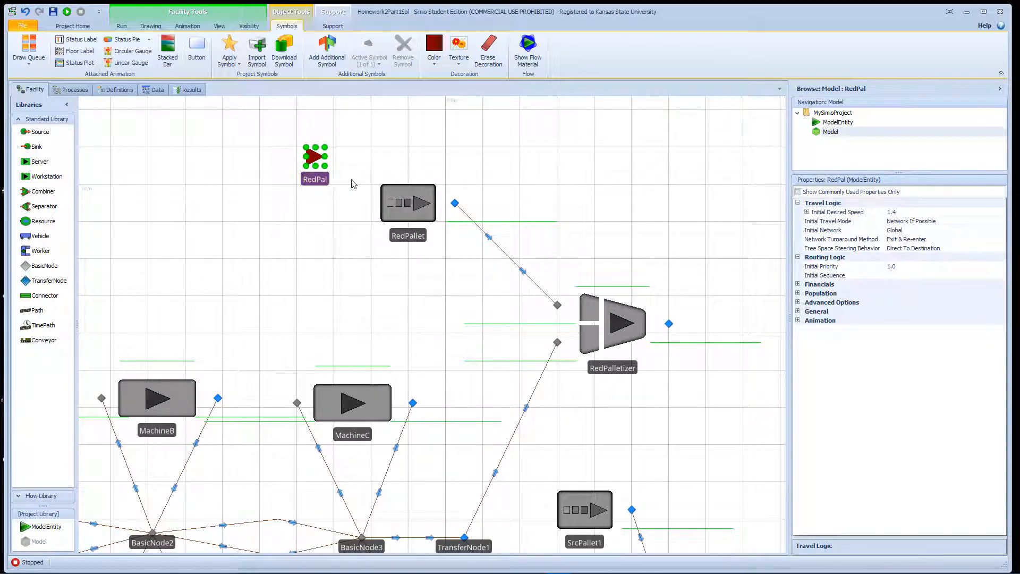
left_click_drag(329, 181, 417, 182)
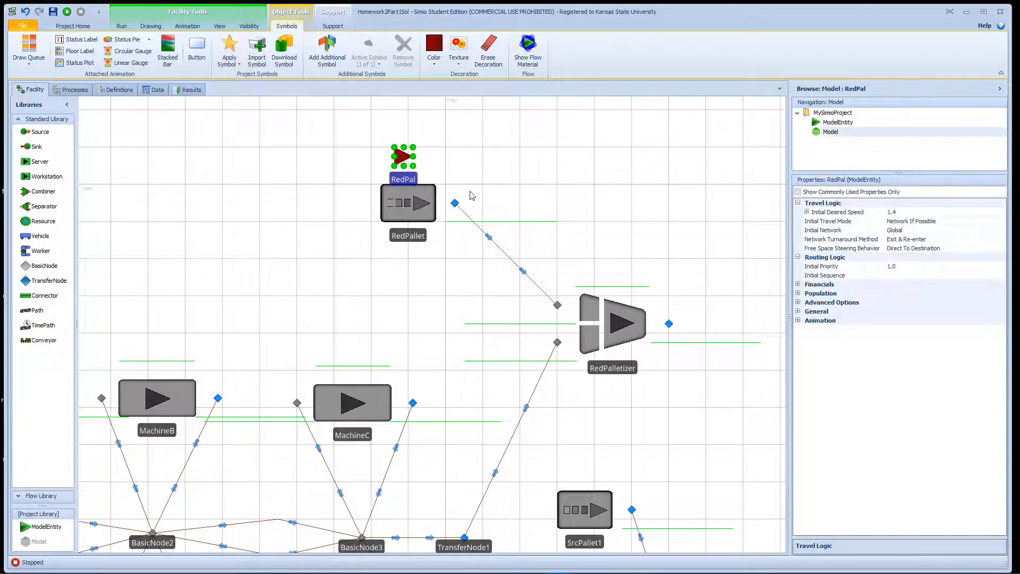
Set RedPallet's Stopping Conditions Maximum Arrivals to 1.
left_click(433, 198)
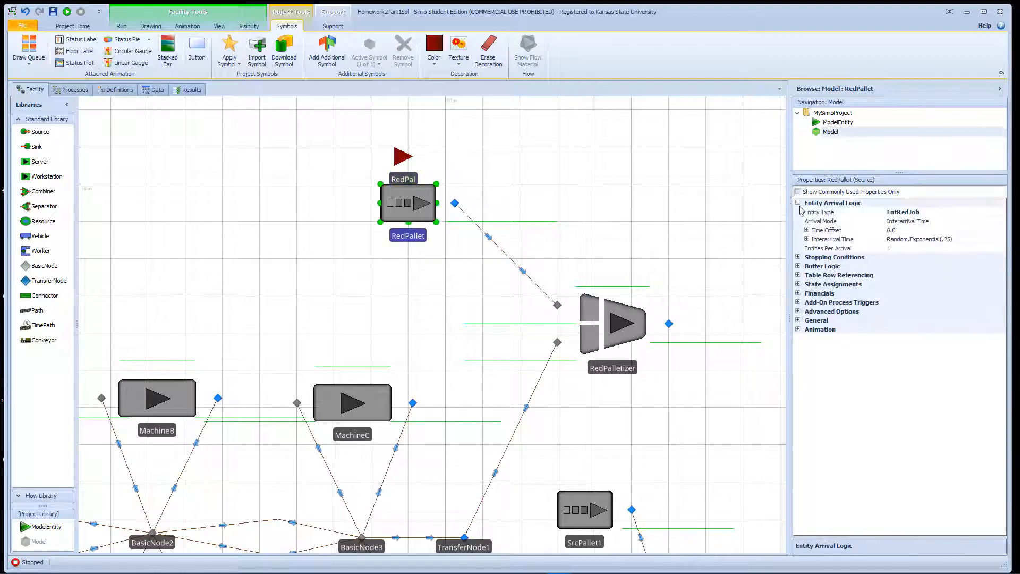
left_click_drag(790, 315, 690, 313)
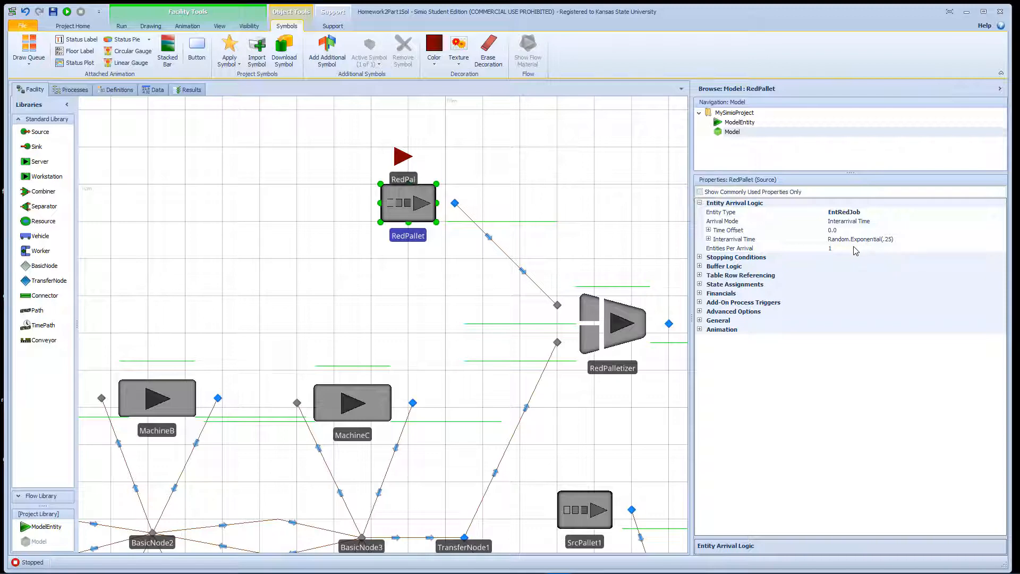
left_click(706, 258)
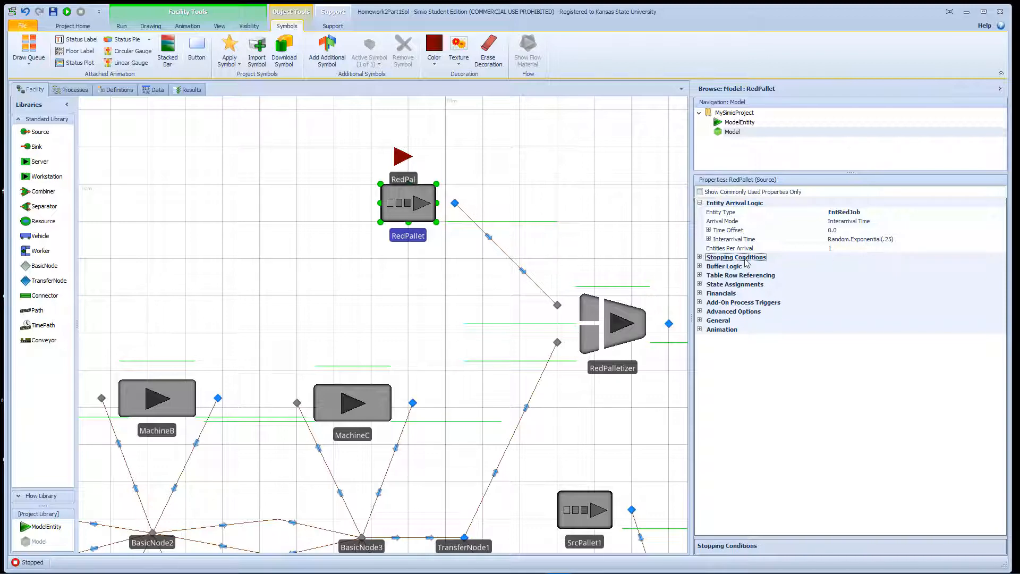
left_click(701, 257)
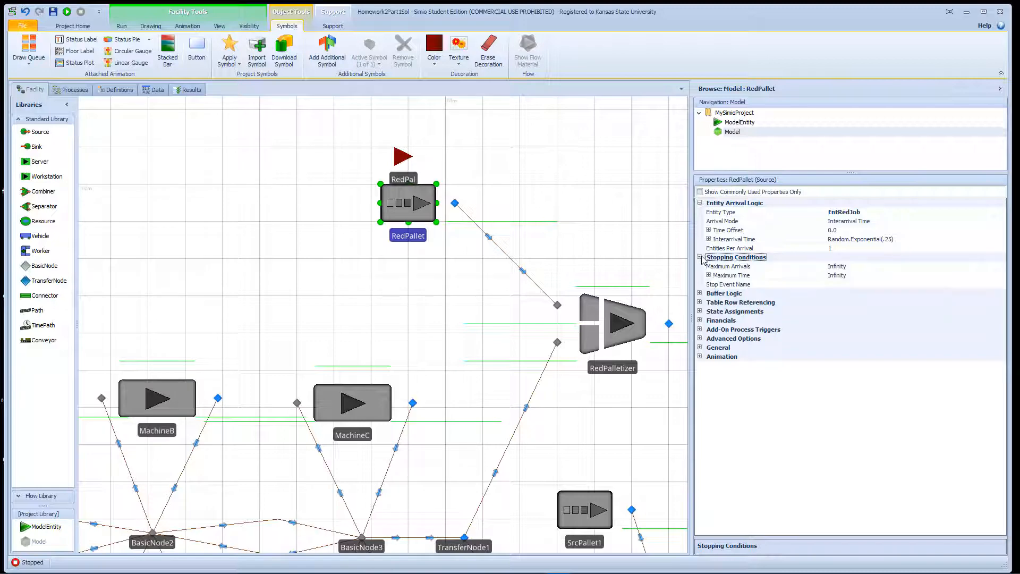
left_click(859, 270)
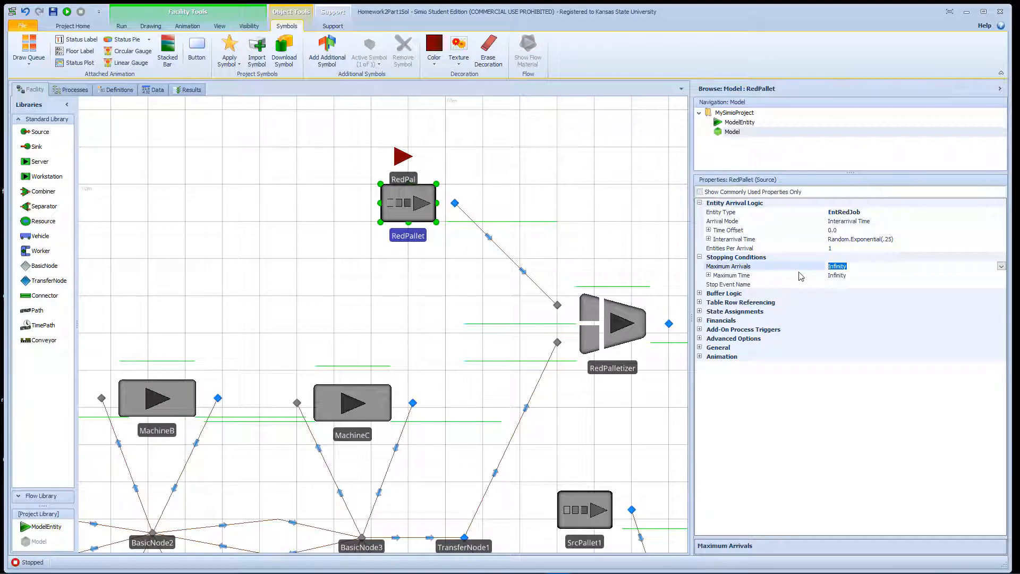
type("1")
Place Separator1 right of RedPalletizer and connect RedPalletizer's output to it.
left_click_drag(639, 245, 383, 232)
left_click_drag(365, 312, 355, 317)
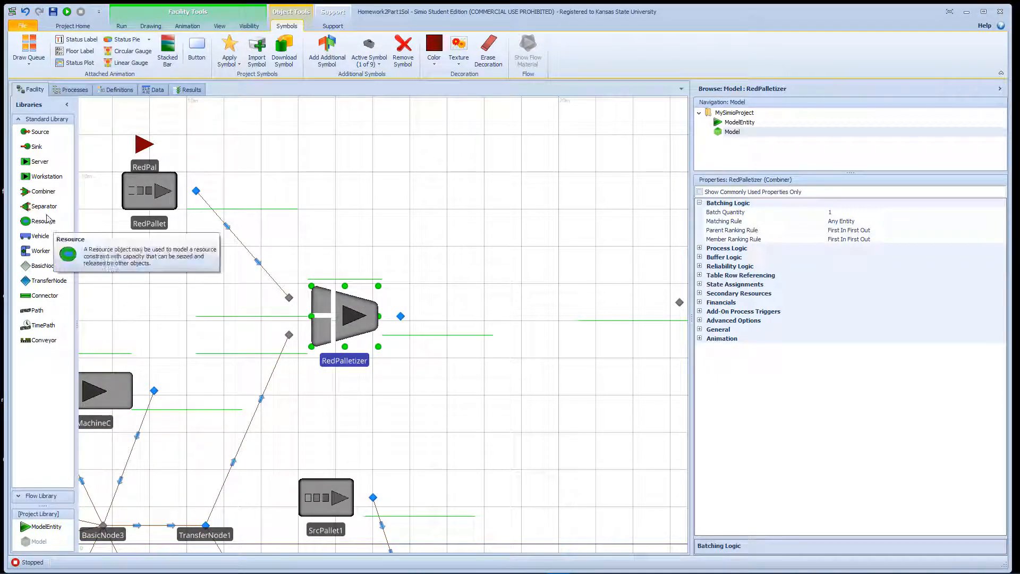
left_click_drag(48, 209, 587, 319)
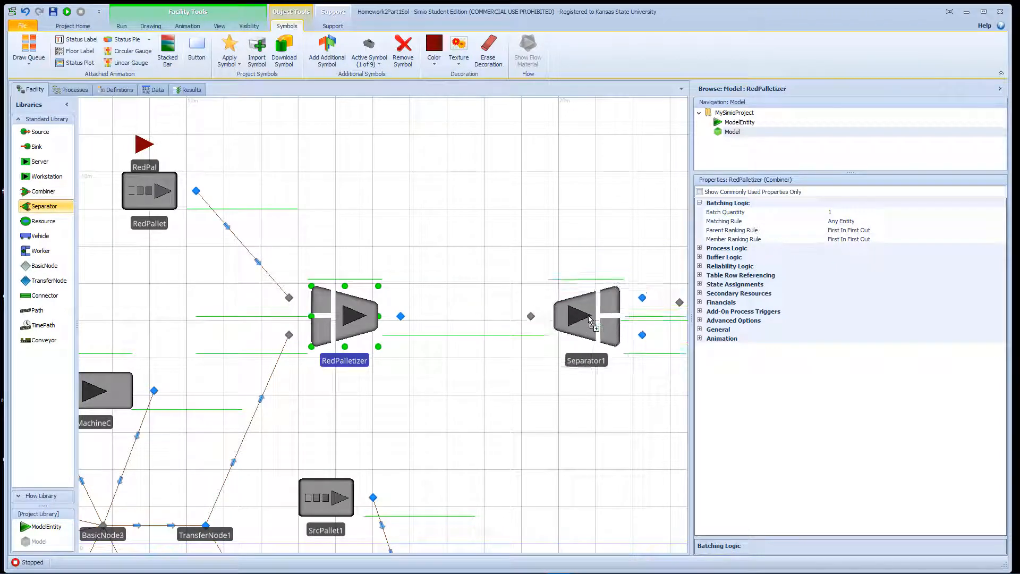
left_click(41, 296)
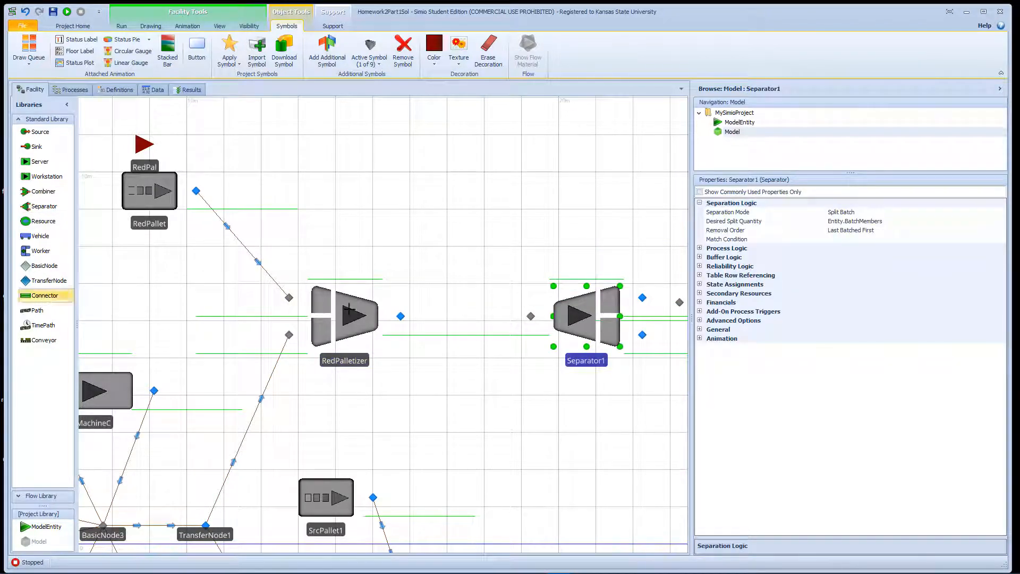
left_click(401, 315)
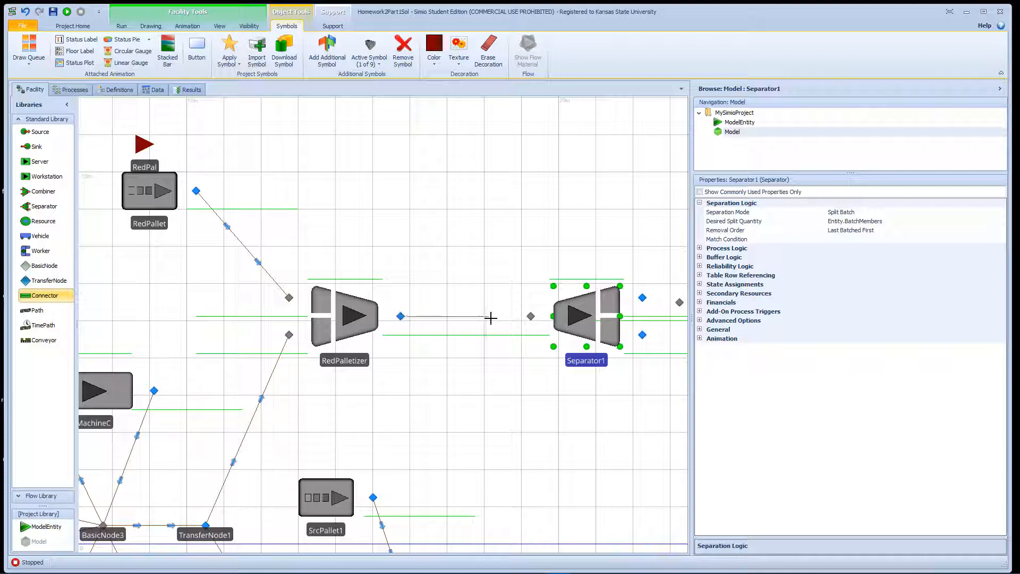
left_click(531, 317)
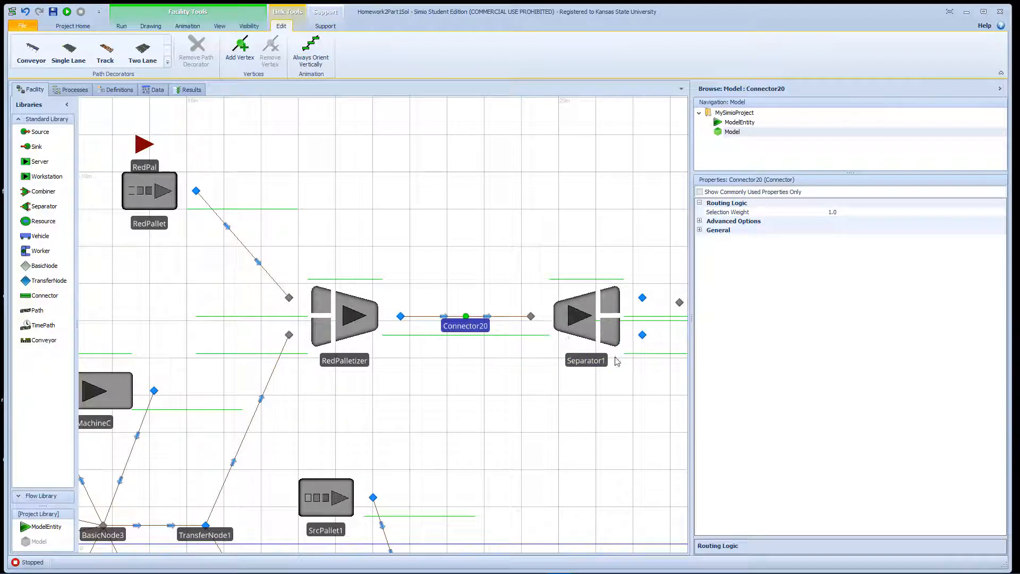
Connect Separator1's lower output to Sink1 and move Sink1 down-right.
left_click_drag(658, 382, 453, 323)
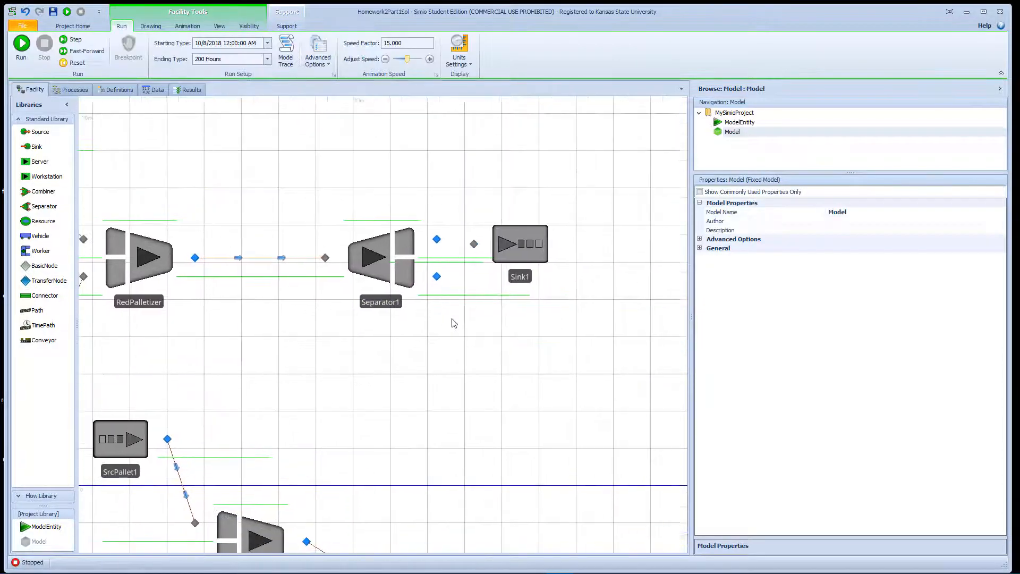
left_click(41, 297)
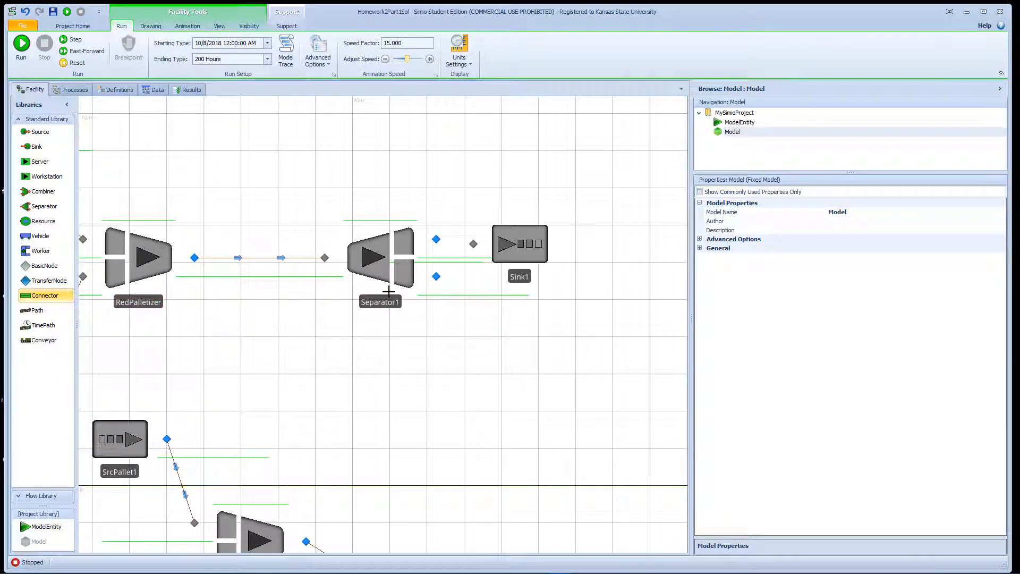
left_click(437, 275)
left_click(474, 244)
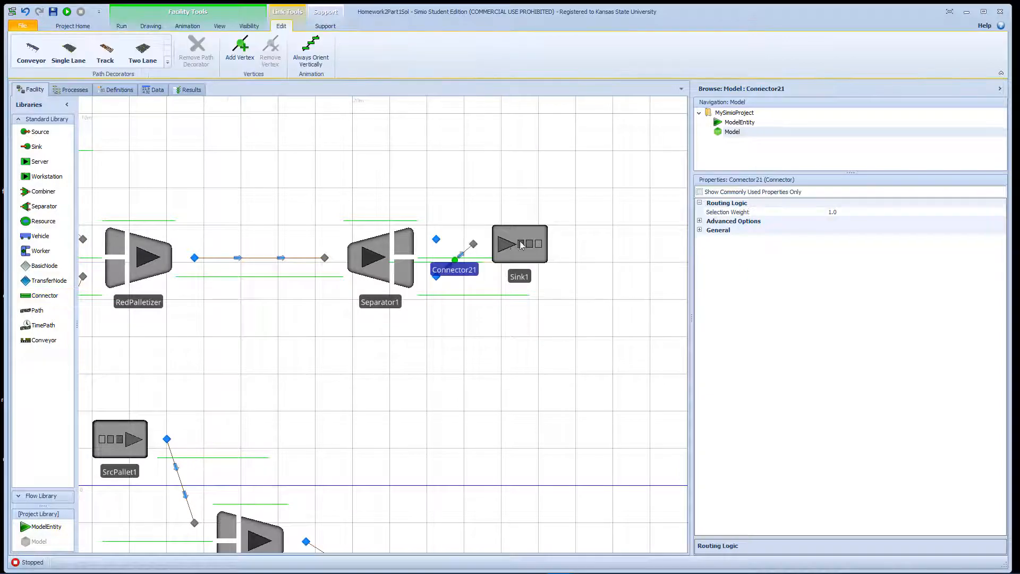
left_click_drag(521, 244, 550, 300)
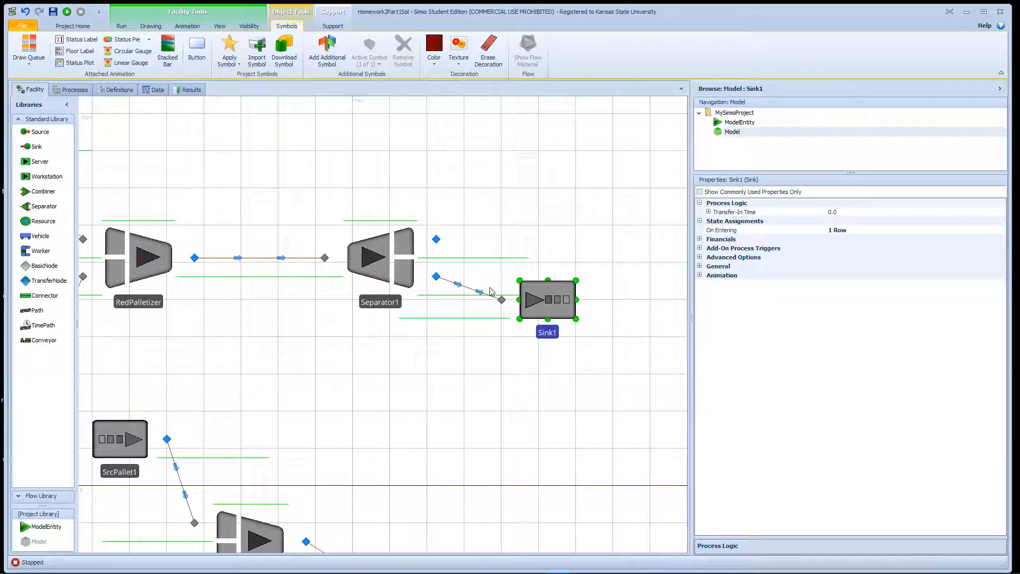
Rename Sink1 to SnkRedJobs.
double_click(549, 333)
type("SnkR")
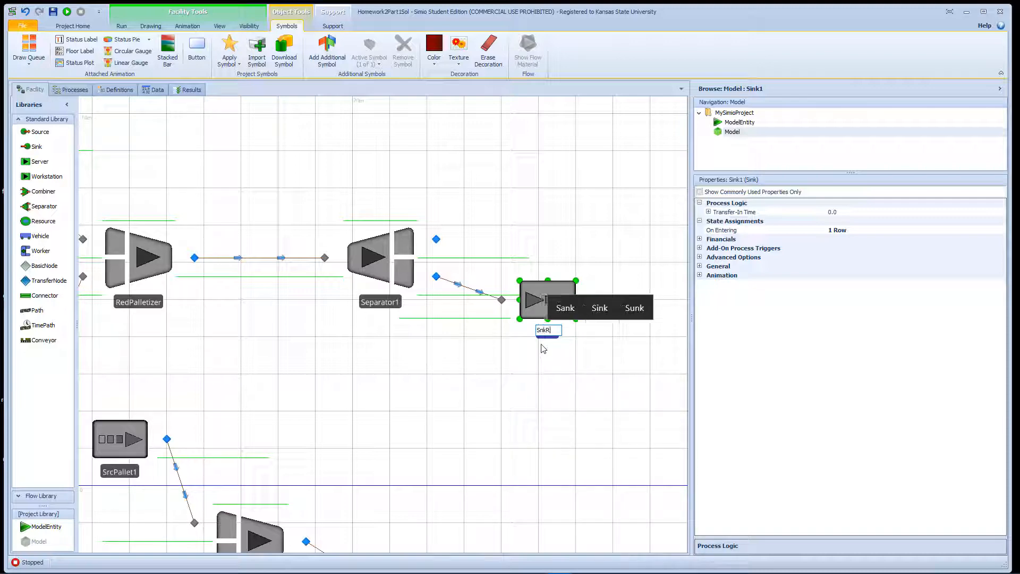
type("edJob")
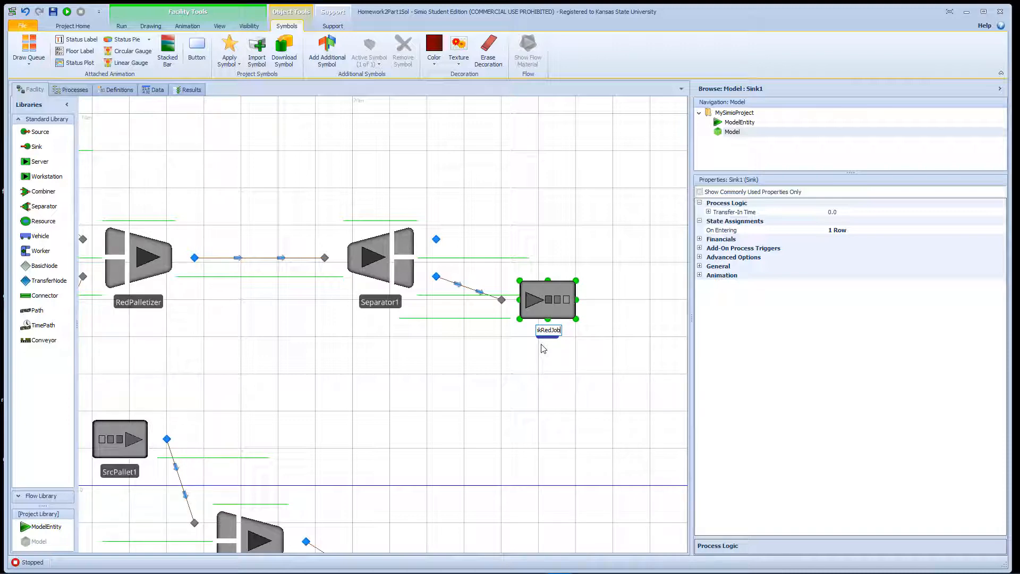
type("s")
key("Return")
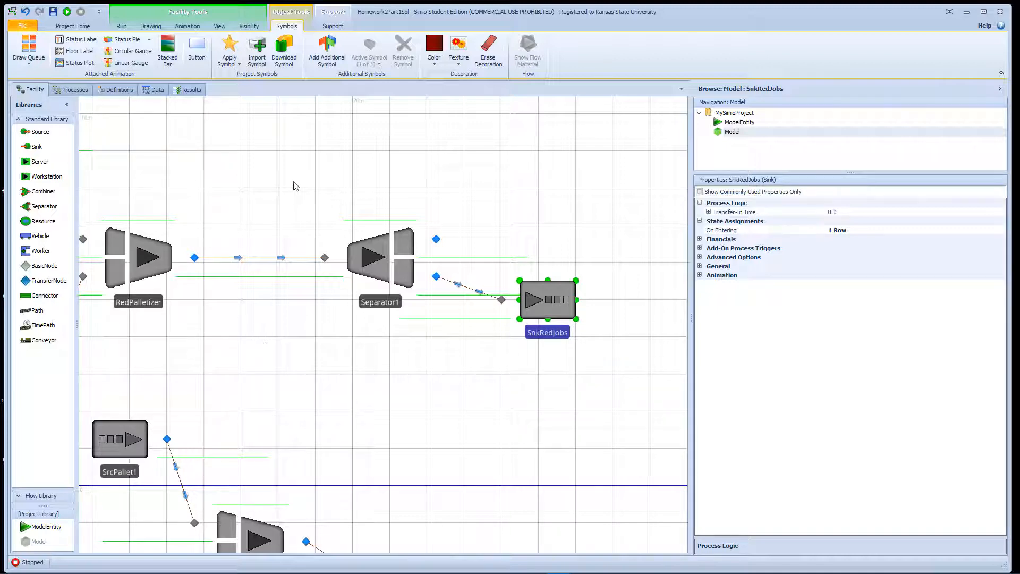
left_click_drag(296, 185, 339, 222)
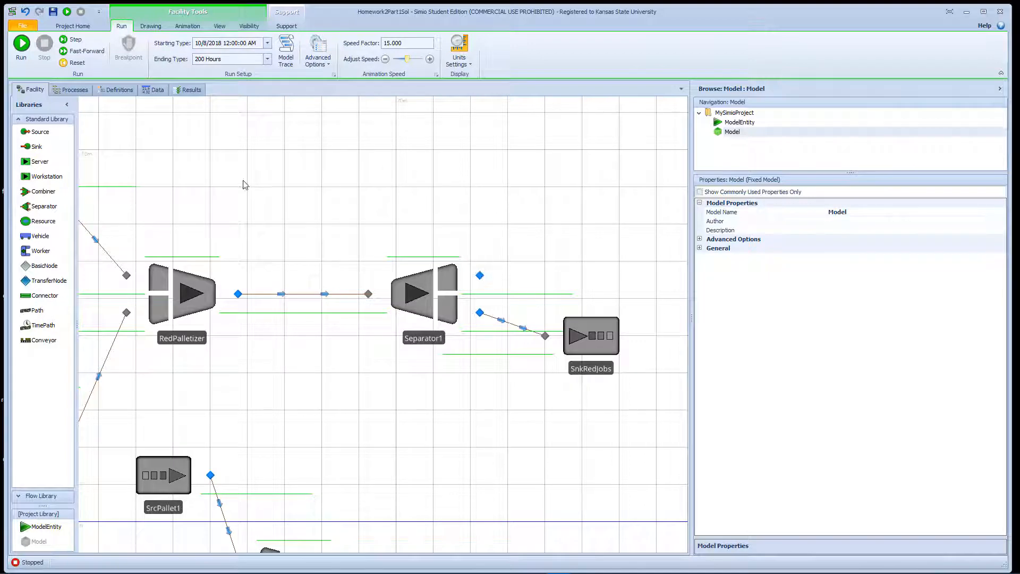
Draw a TimePath from Separator1's upper output, over the top, into RedPalletizer's input.
left_click(42, 311)
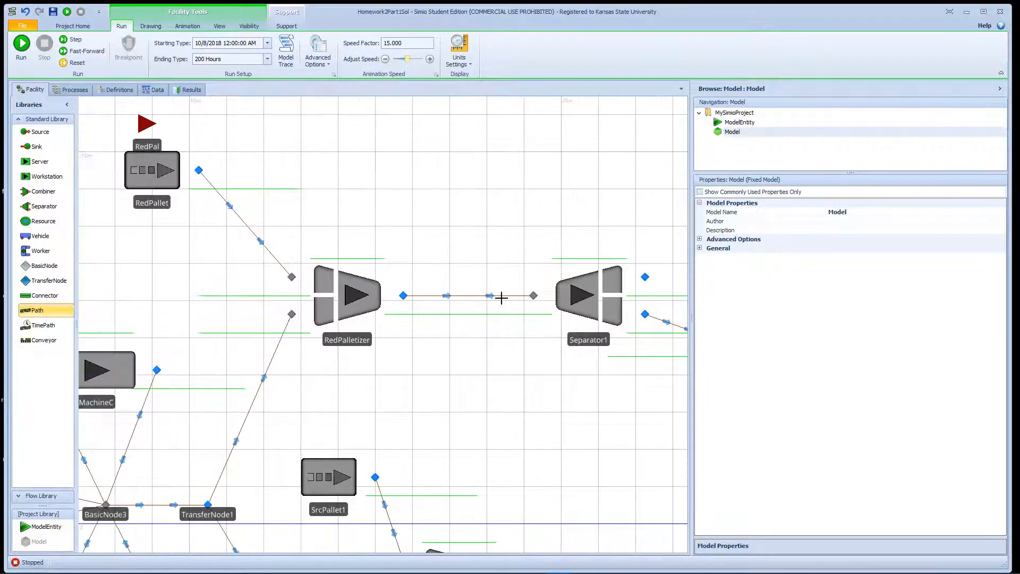
key("Escape")
left_click(43, 325)
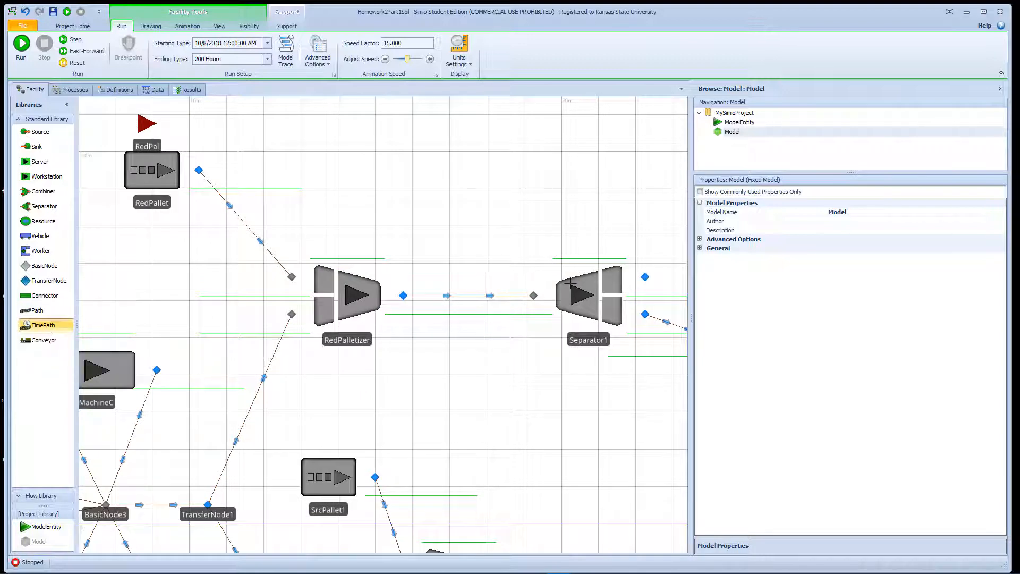
left_click(645, 277)
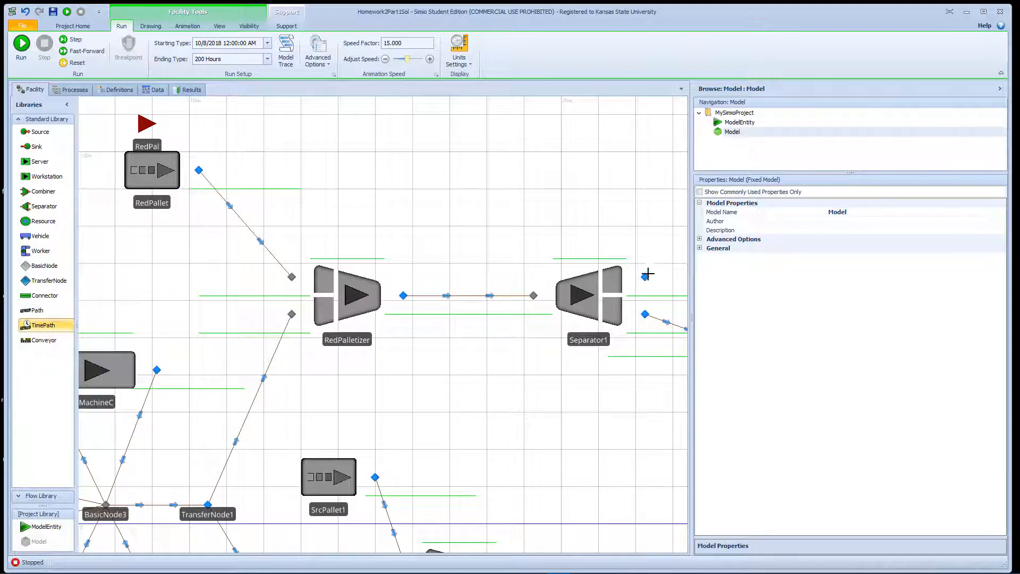
left_click(673, 204)
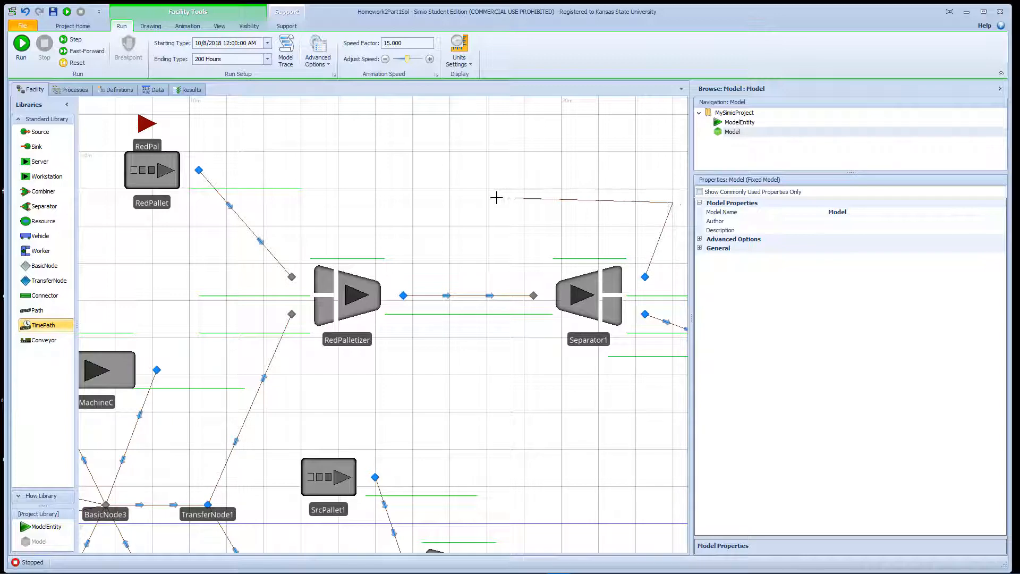
left_click(269, 207)
left_click(292, 276)
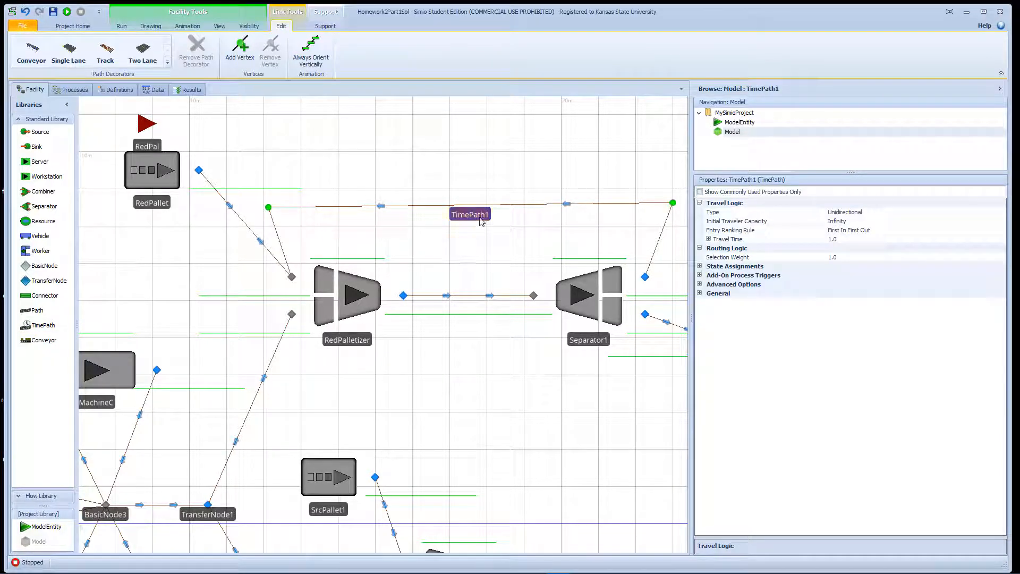
Set TimePath1's Travel Time to Random.Exponential(30).
left_click(998, 238)
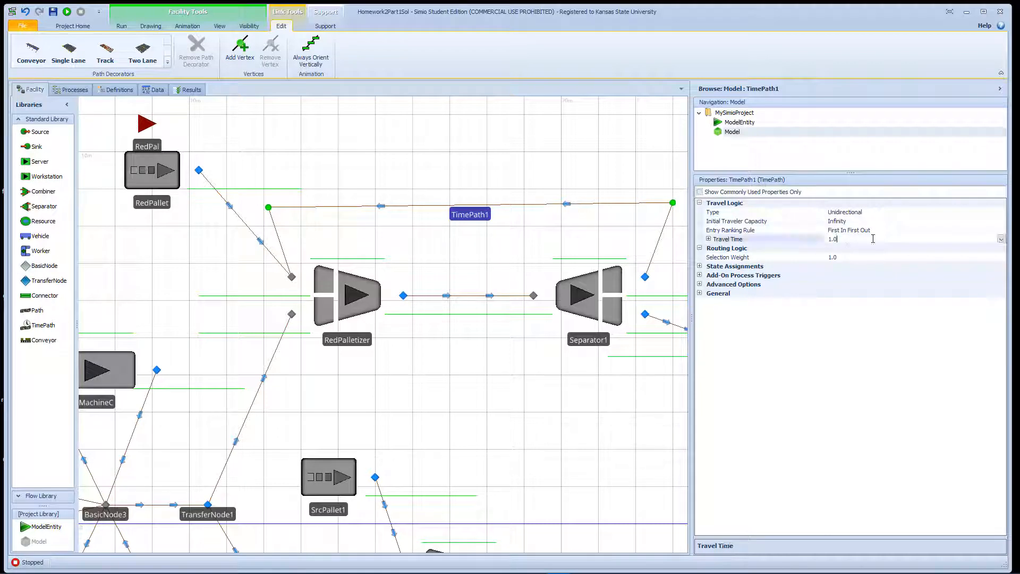
left_click(1000, 239)
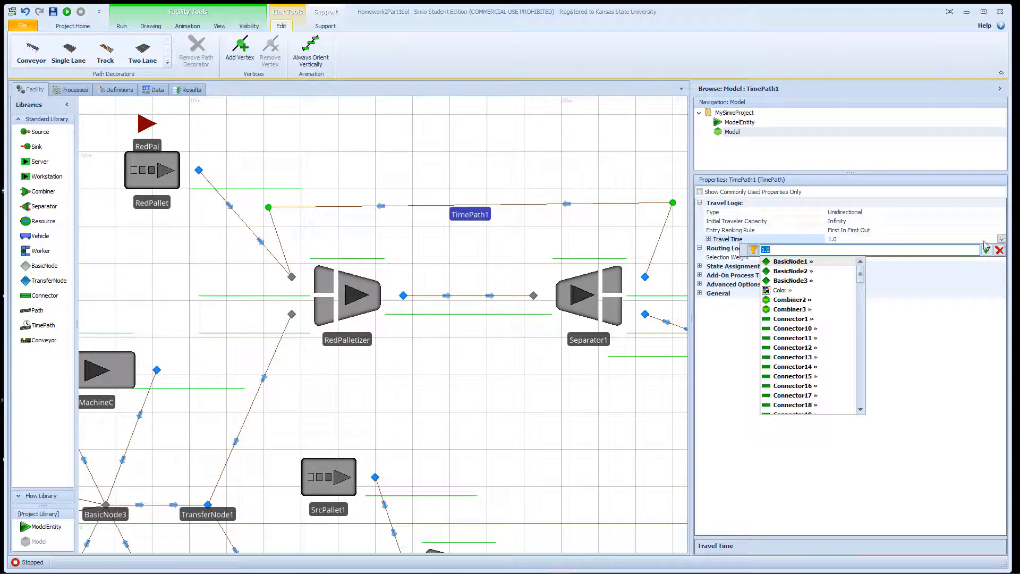
type("Ran")
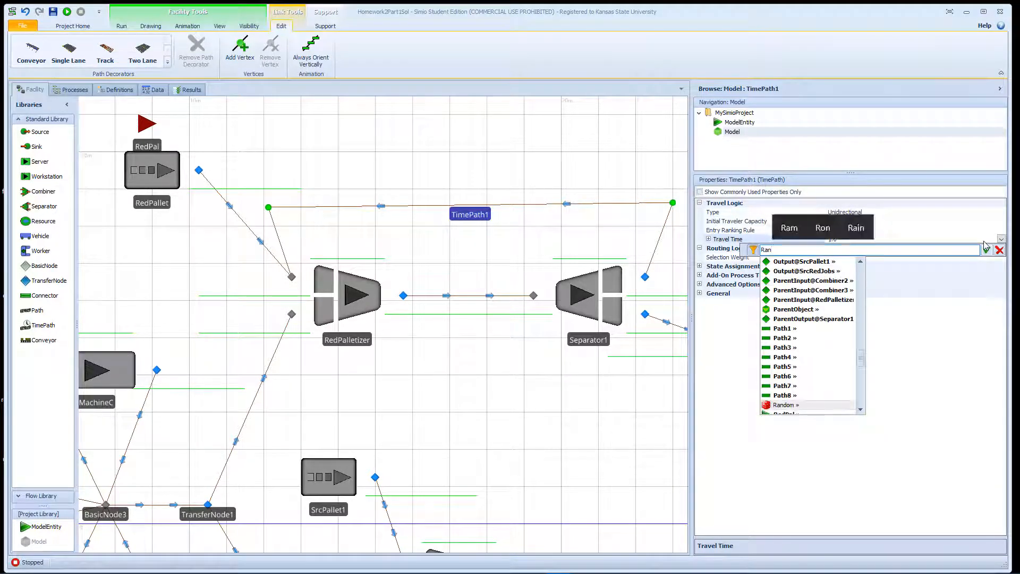
type("dom")
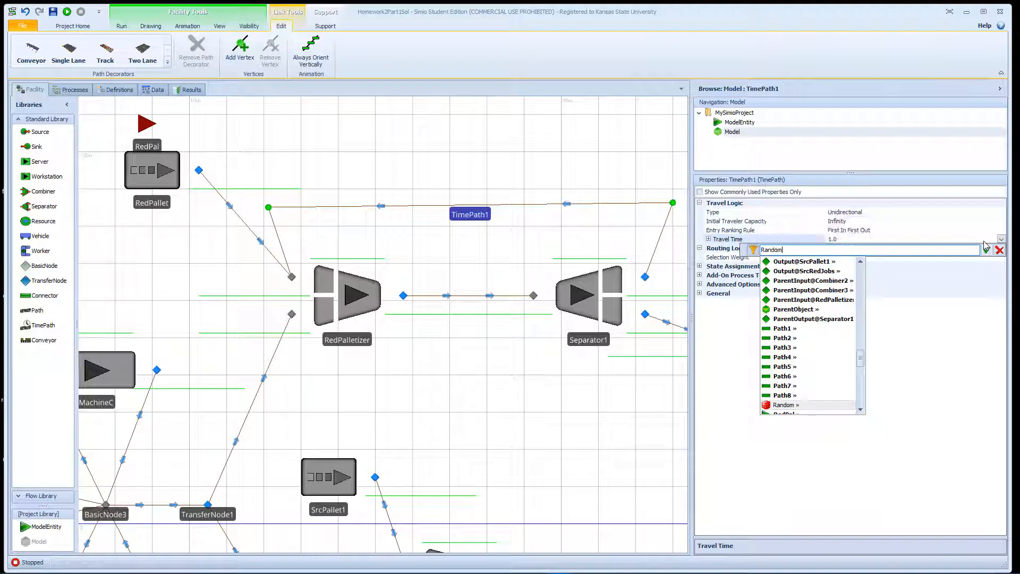
type(".Exp")
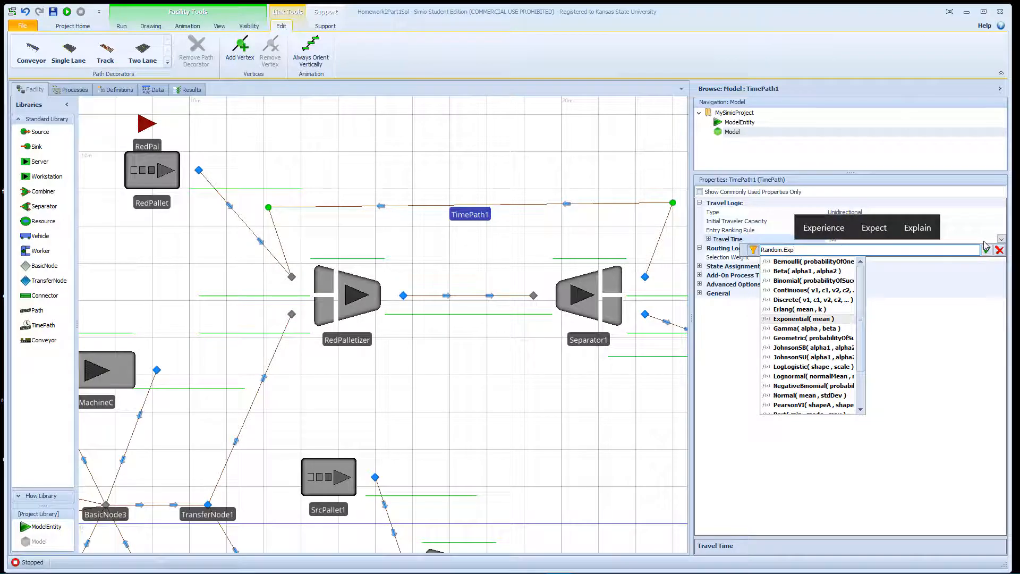
key("Return")
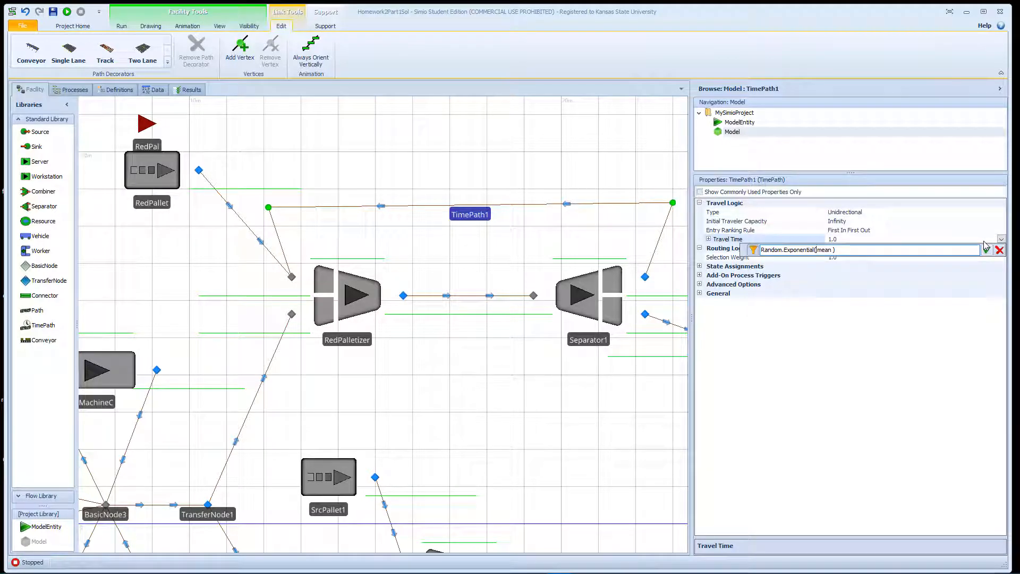
key("shift+Right")
key("shift+Right")
type("30")
key("Return")
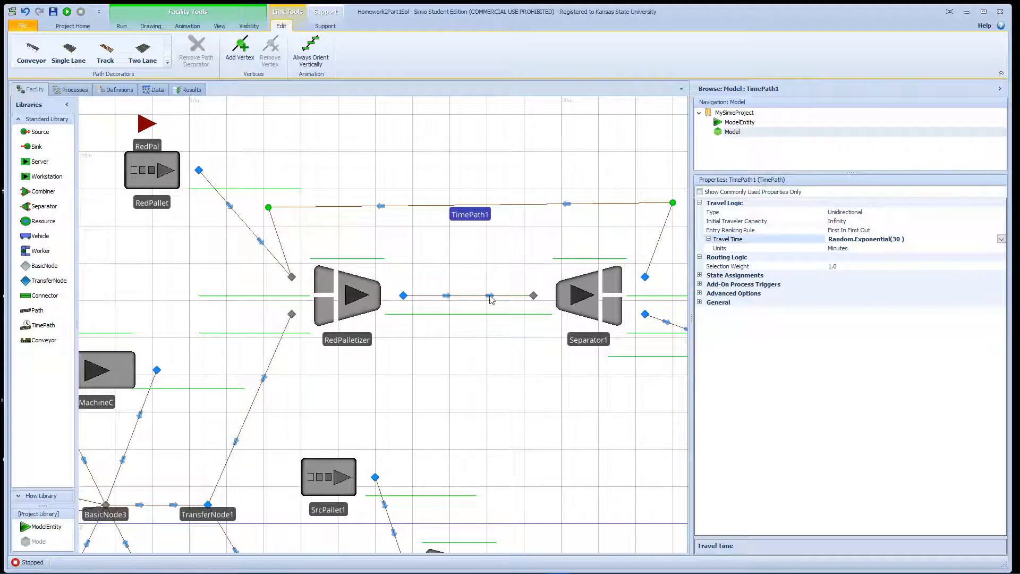
left_click(583, 249)
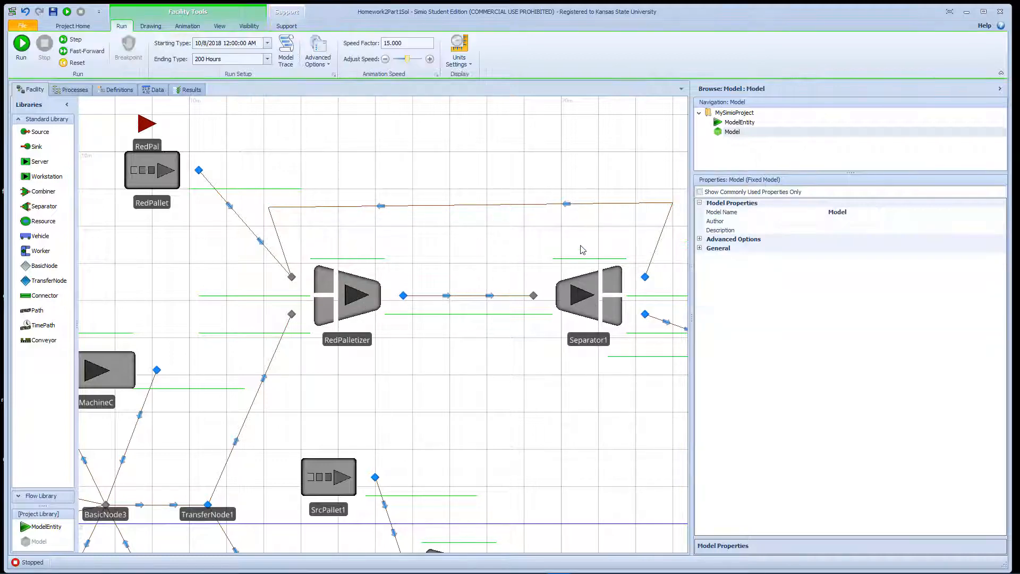
left_click_drag(581, 250, 528, 257)
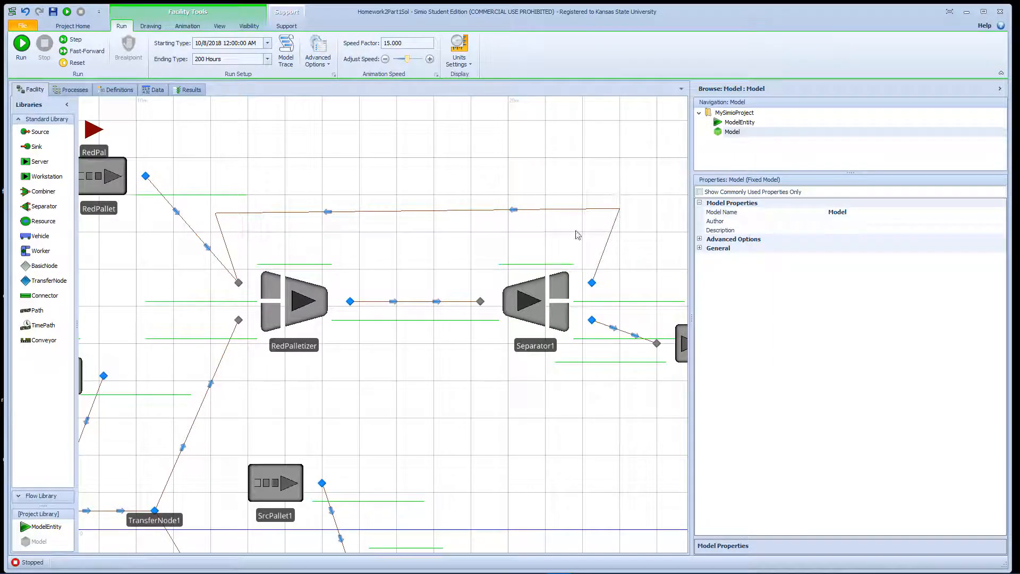
left_click(546, 292)
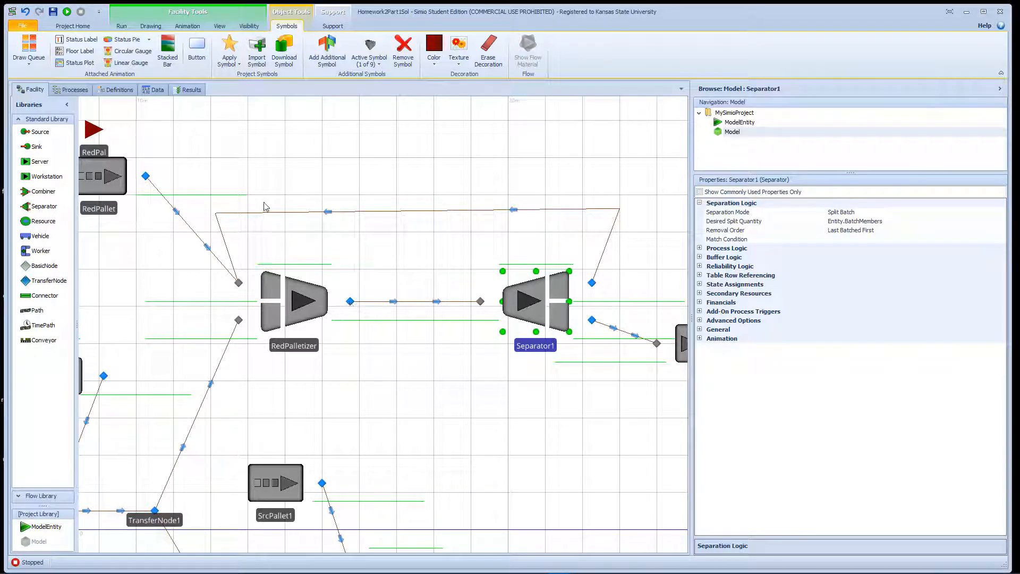
left_click(361, 215)
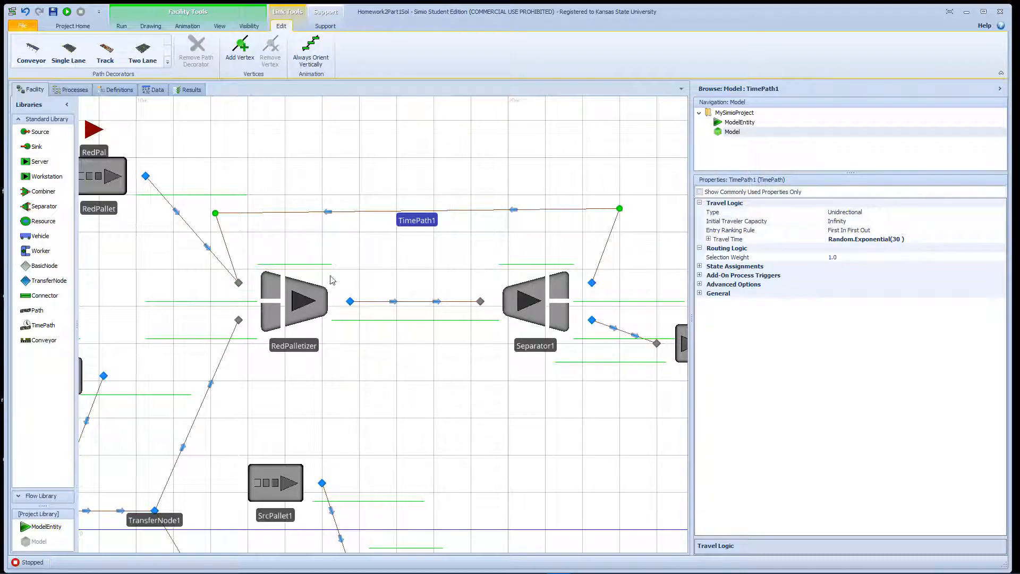
left_click_drag(336, 250, 393, 239)
Change RedPalletizer's Batch Quantity from 1 to 10.
left_click(370, 275)
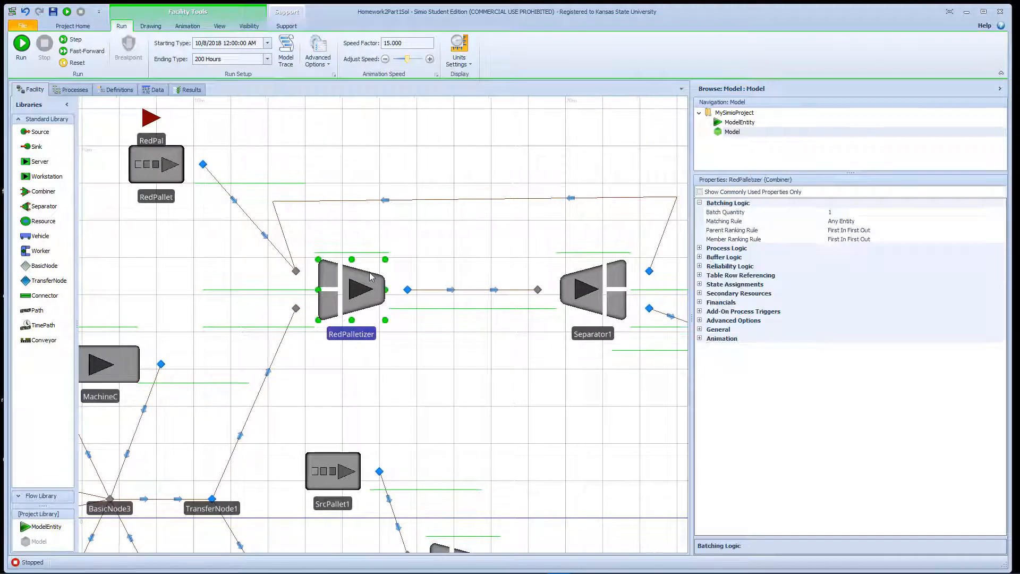
left_click(842, 213)
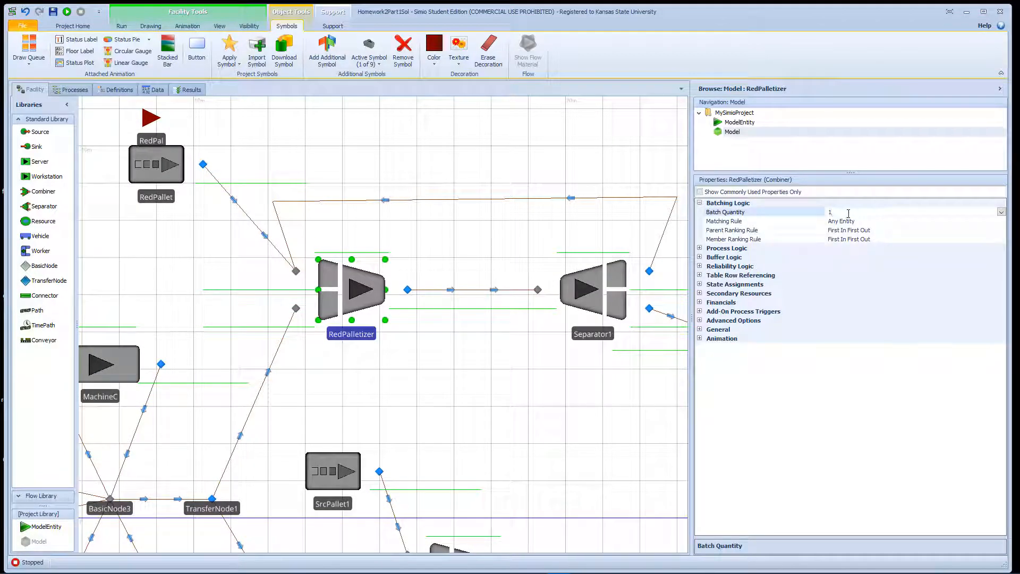
left_click_drag(848, 214, 783, 218)
key("Return")
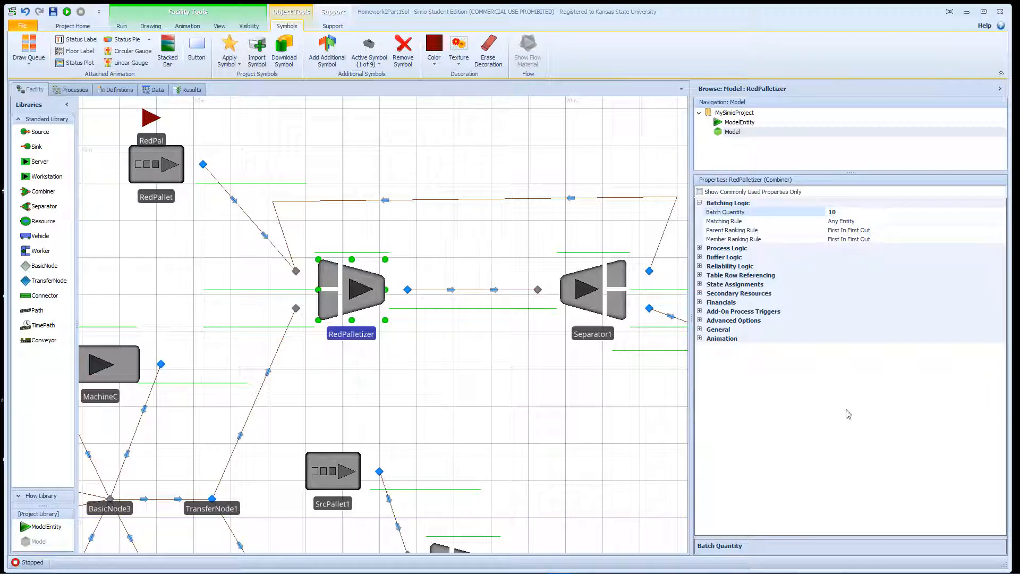
left_click_drag(596, 446, 557, 306)
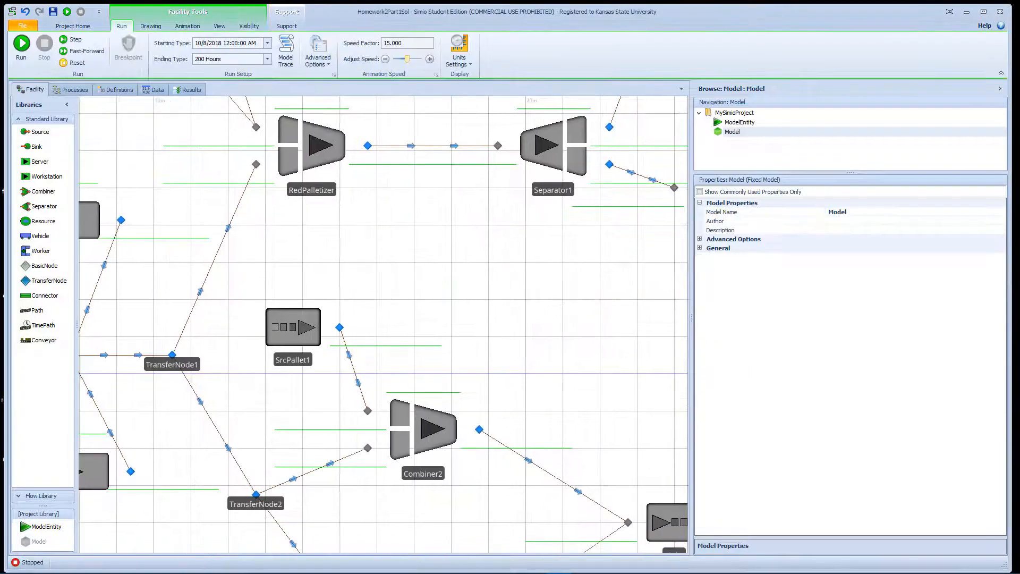
Select Combiner2 and Combiner3 together and set their Batch Quantity to 5.
left_click(436, 429)
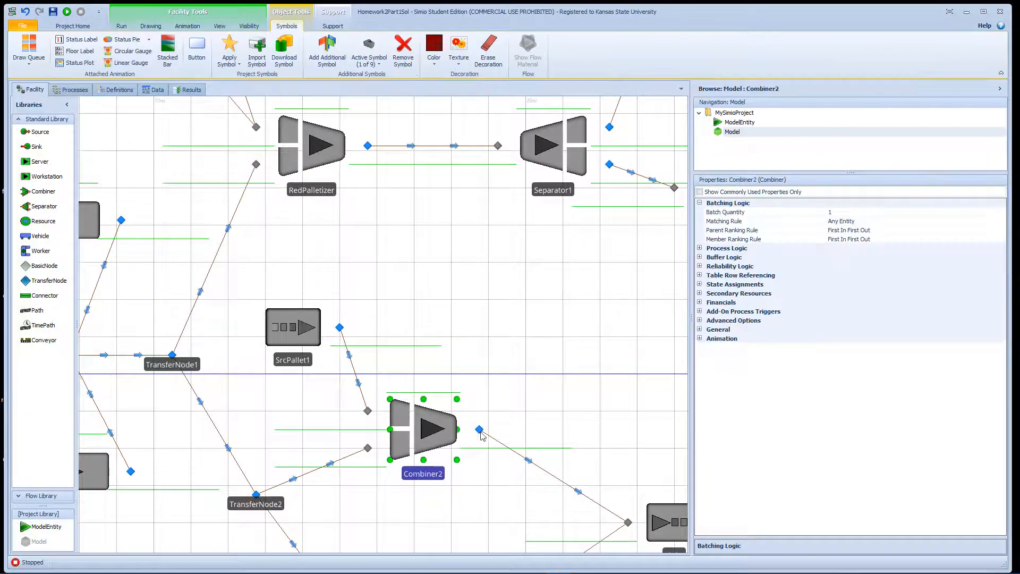
scroll(539, 384, "down", 2)
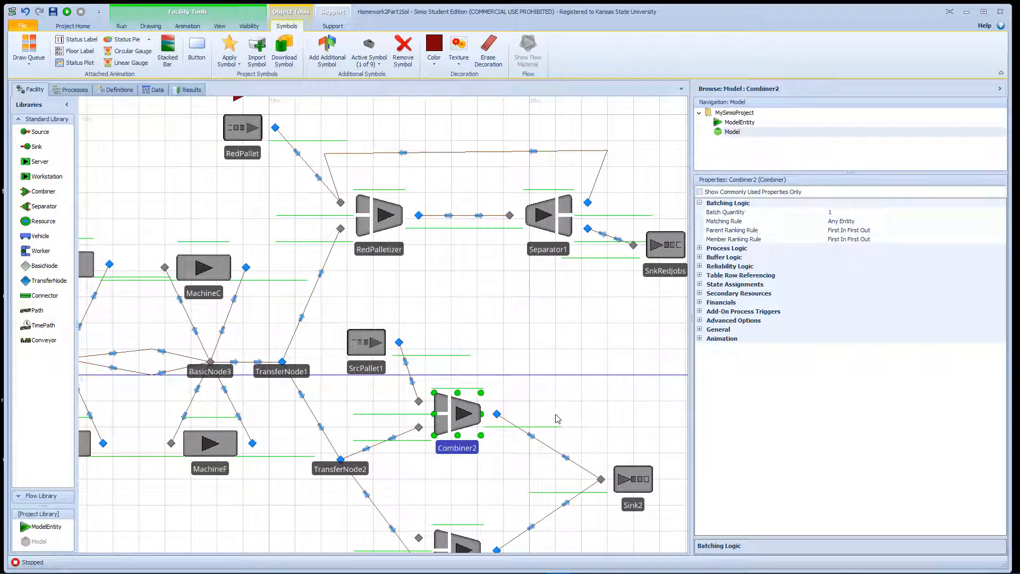
left_click_drag(555, 416, 518, 328)
left_click(458, 329)
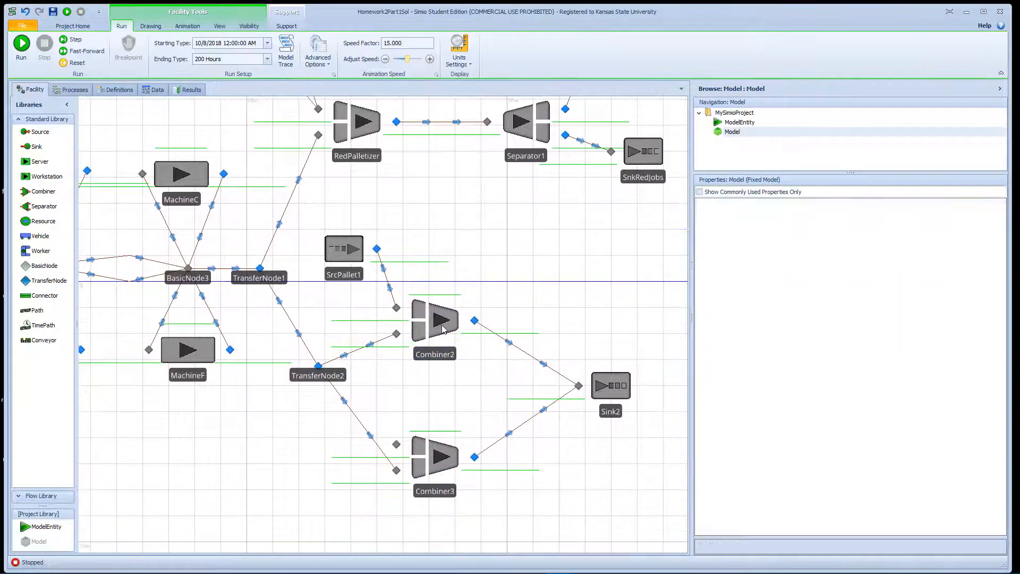
left_click(462, 457, "ctrl")
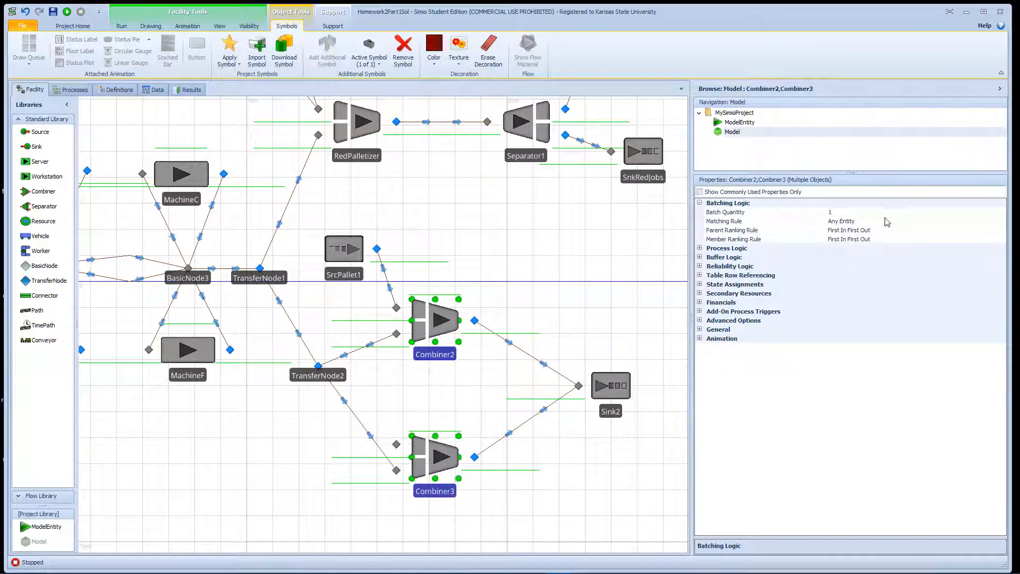
left_click(853, 213)
left_click_drag(852, 214, 771, 218)
type("5")
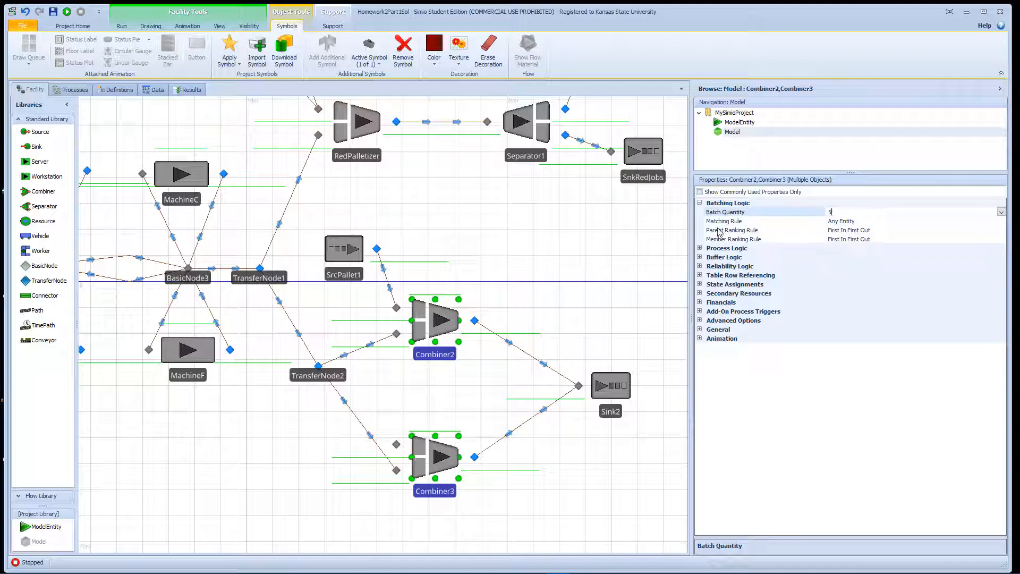
left_click(700, 250)
Set both combiners' Processing Time to Random.Uniform(8,10).
left_click(699, 248)
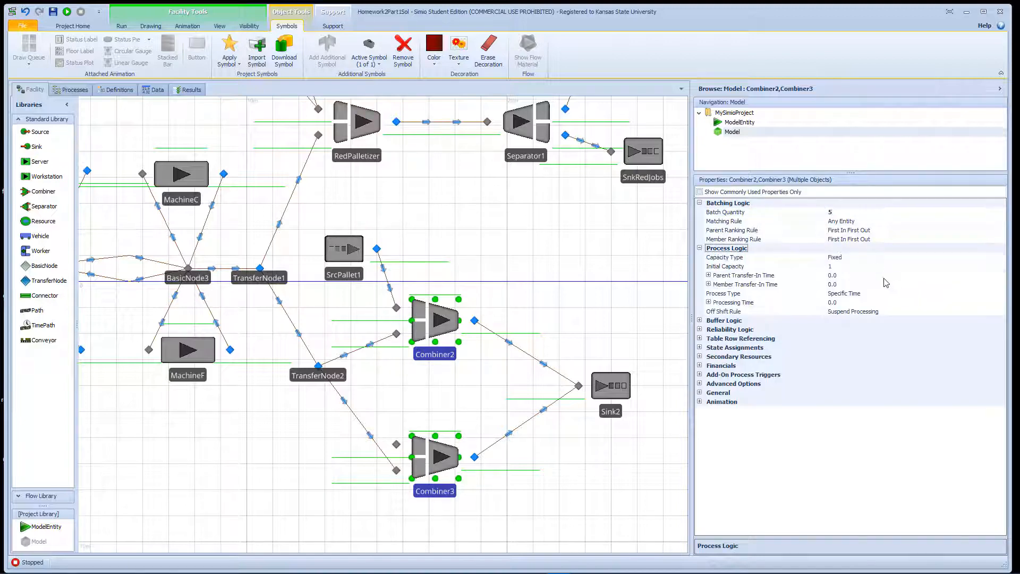
left_click(860, 302)
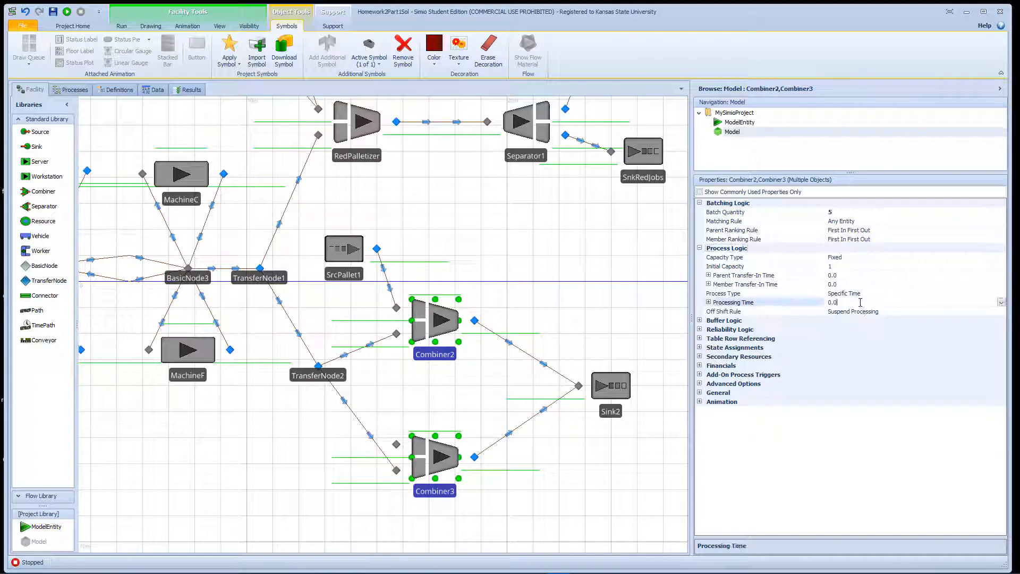
left_click(1000, 301)
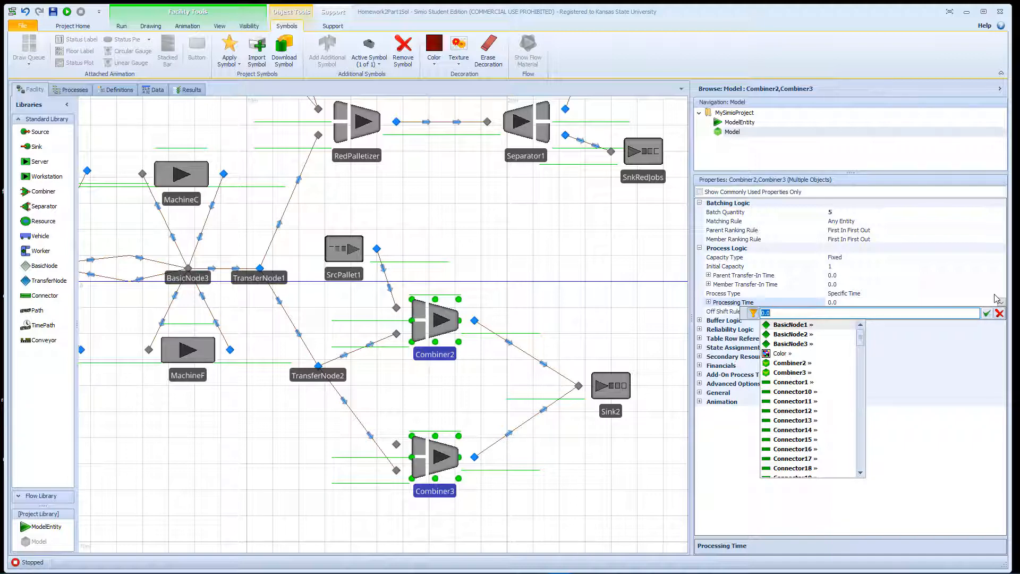
type("Ran")
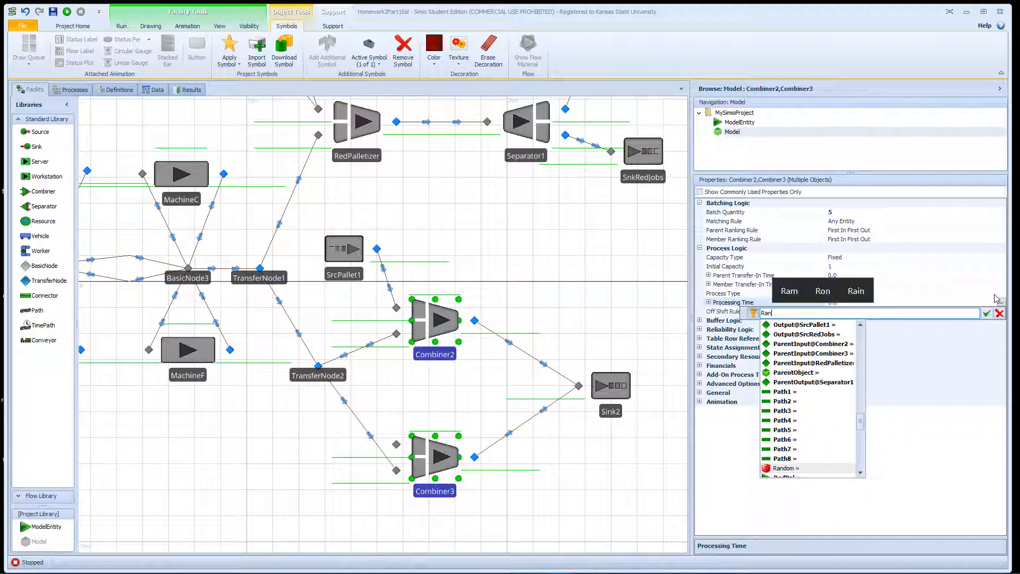
type("dom.Un")
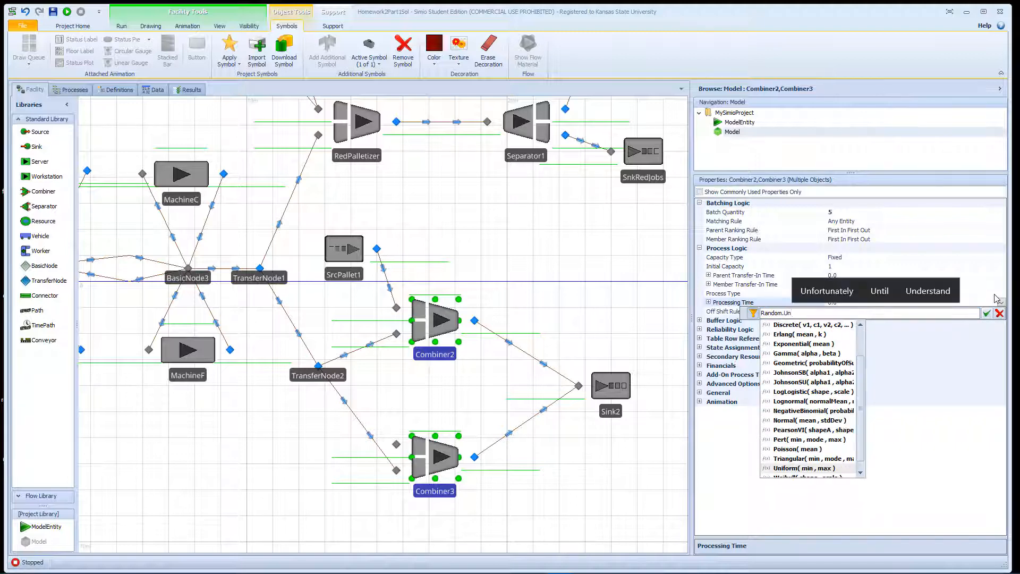
key("Return")
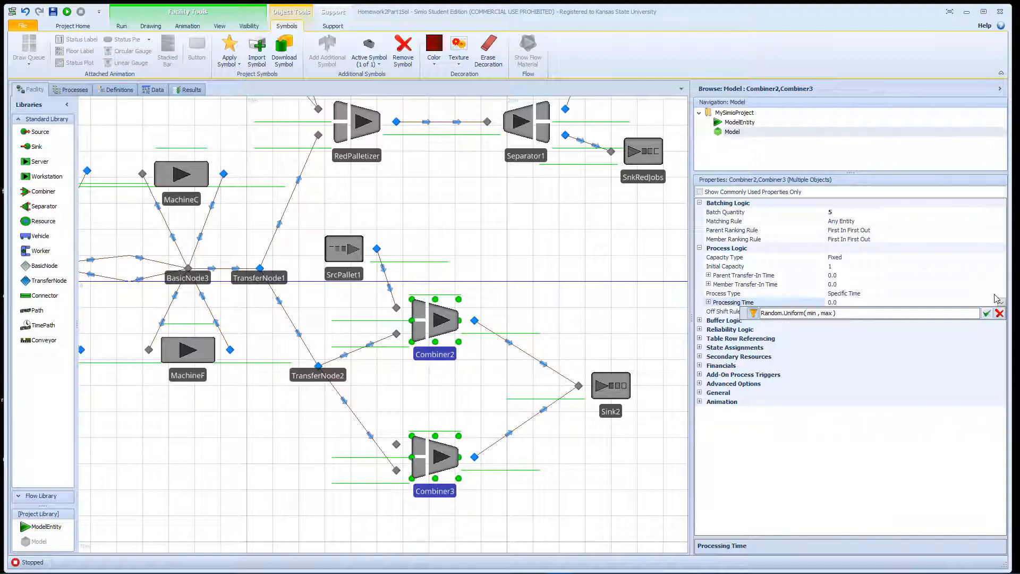
key("shift+Right")
key("shift+Right")
key("shift+Right")
key("shift+Right")
key("shift+Right")
key("shift+Right")
key("shift+Right")
type("8,10")
key("Return")
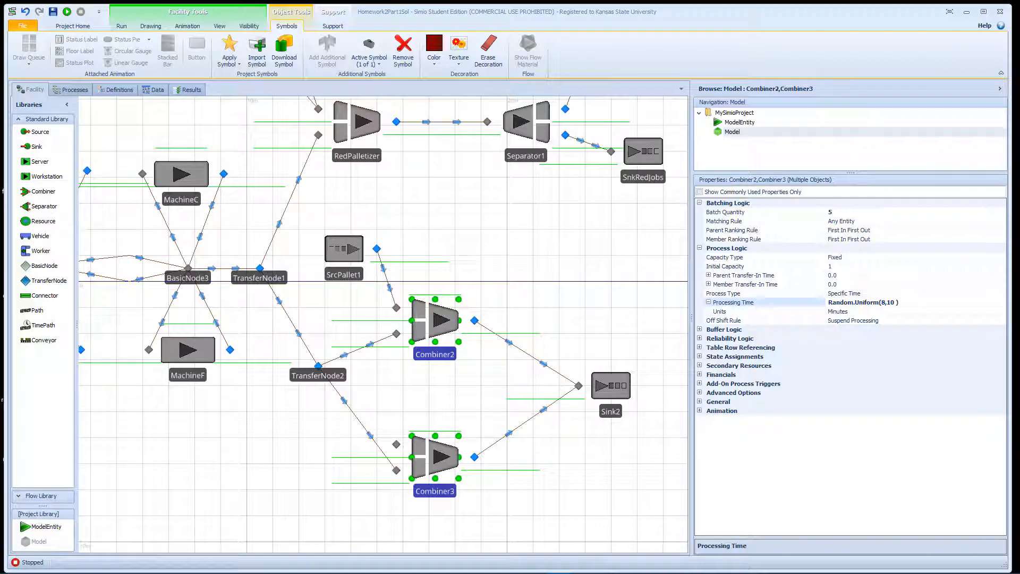
Set RedPalletizer's Processing Time to Random.Uniform(12,15) and nudge Combiner2 slightly up-right.
left_click(378, 139)
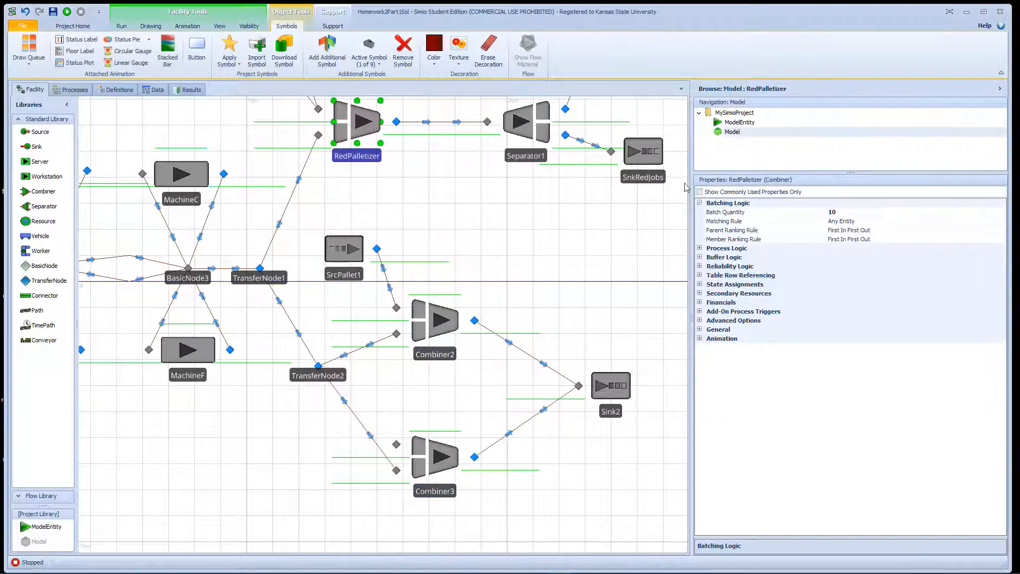
left_click(699, 249)
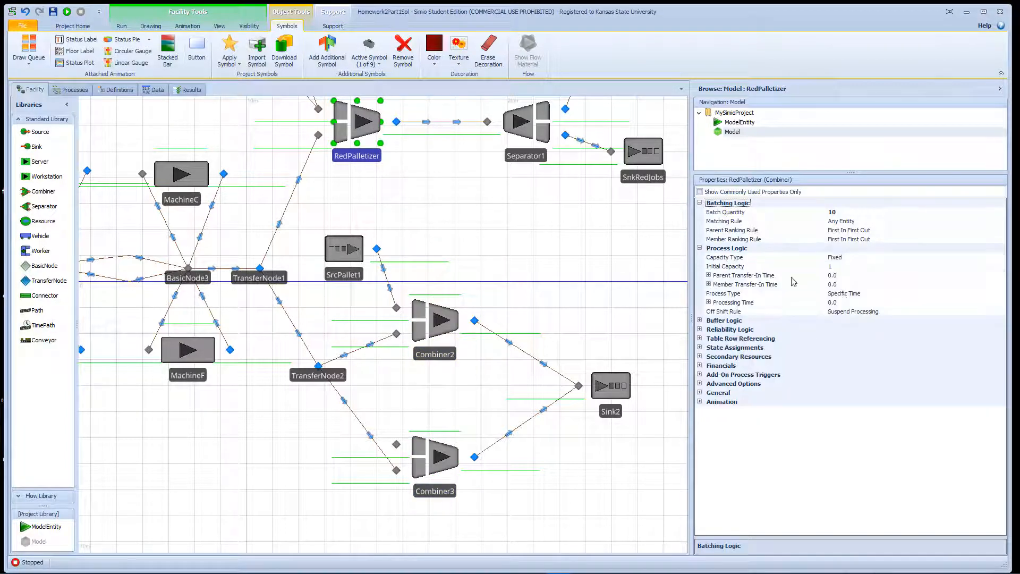
left_click(903, 303)
left_click(1000, 302)
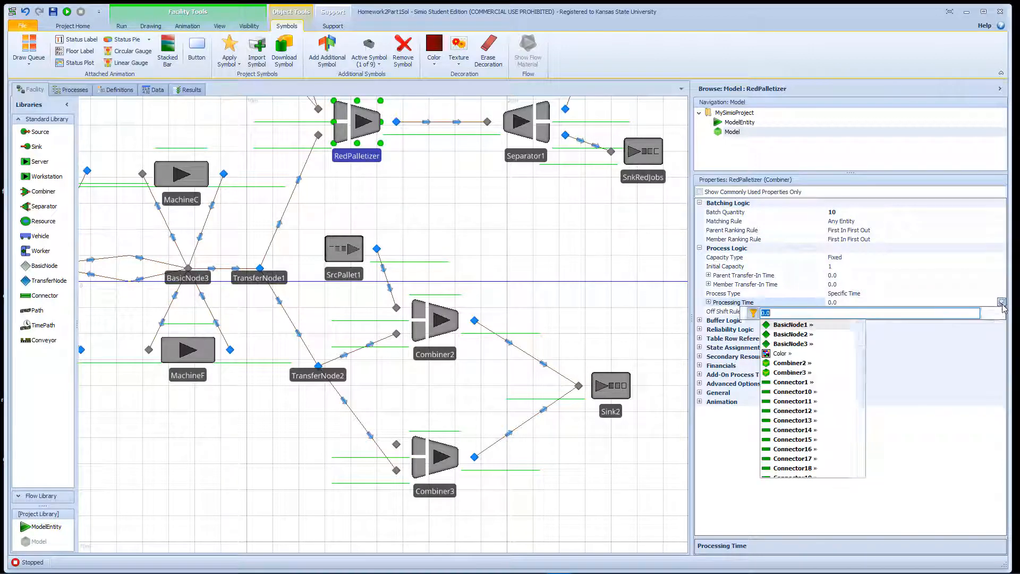
type("R")
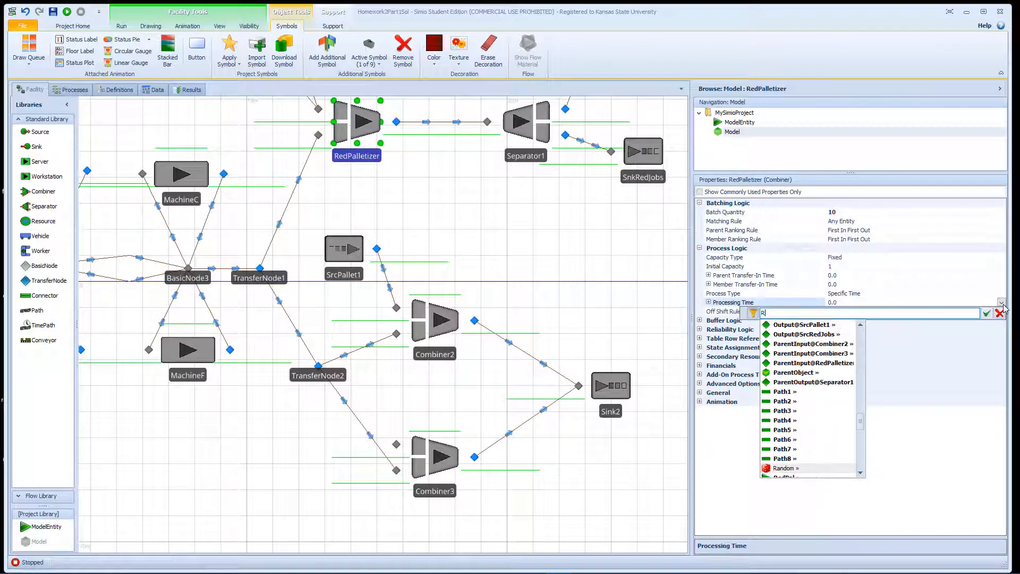
type("ando")
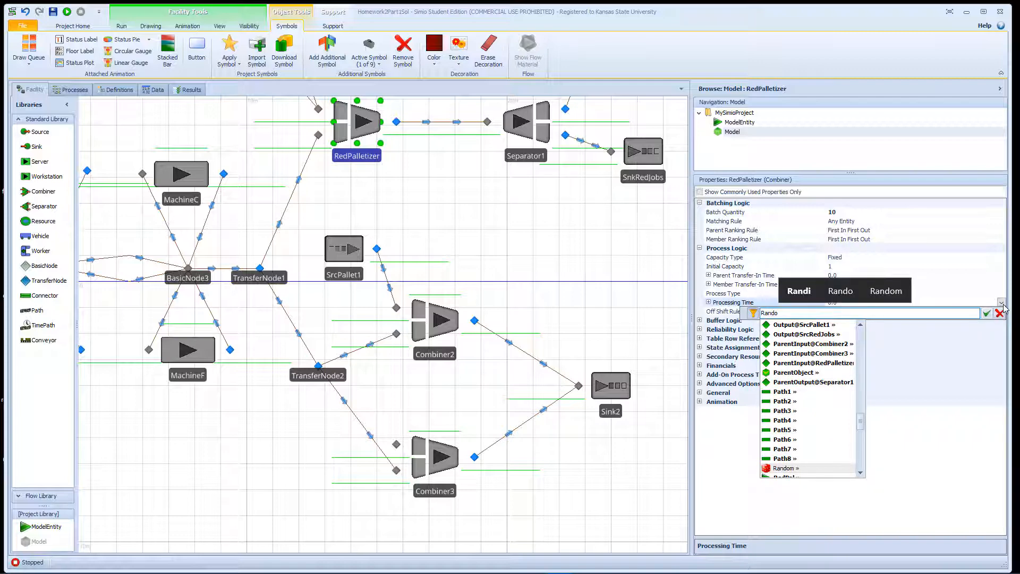
type("m.Un")
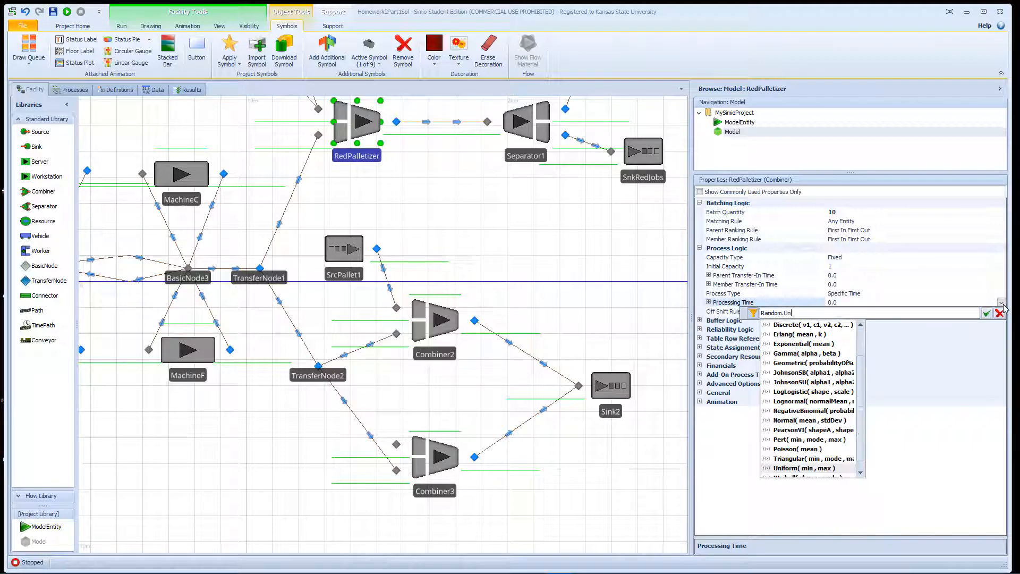
key("Return")
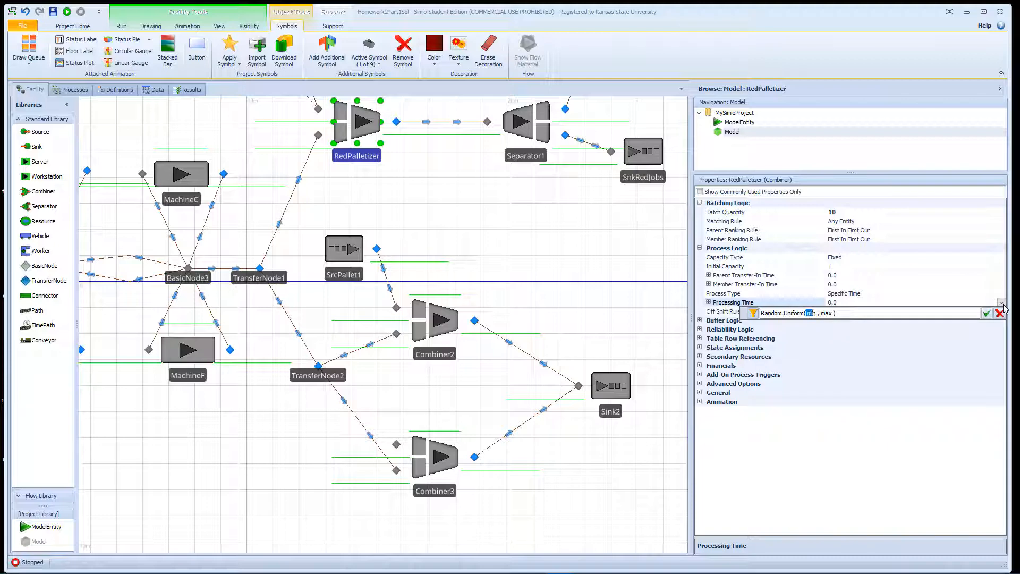
type("12,15")
key("Return")
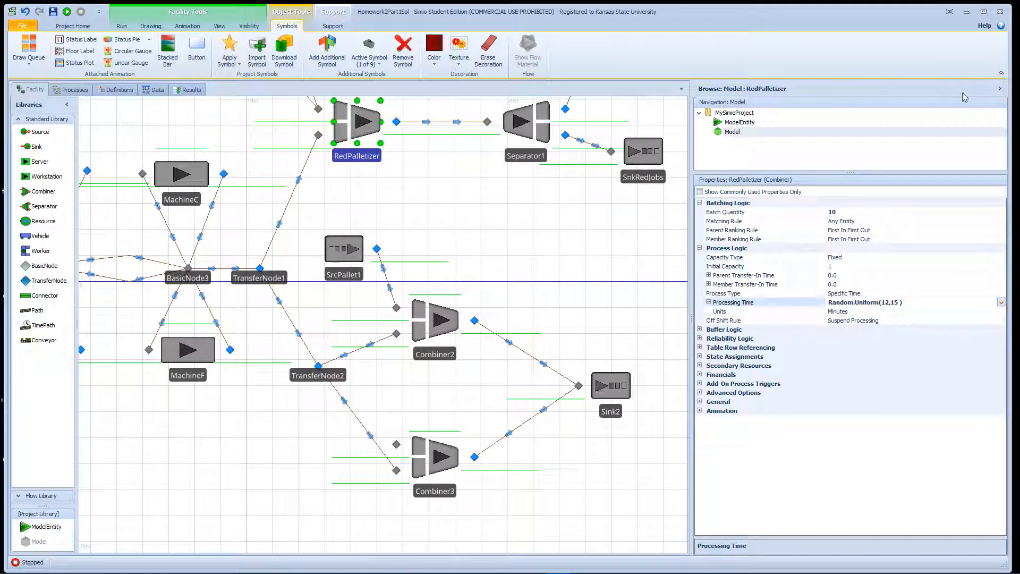
left_click_drag(440, 323, 453, 309)
left_click(366, 342)
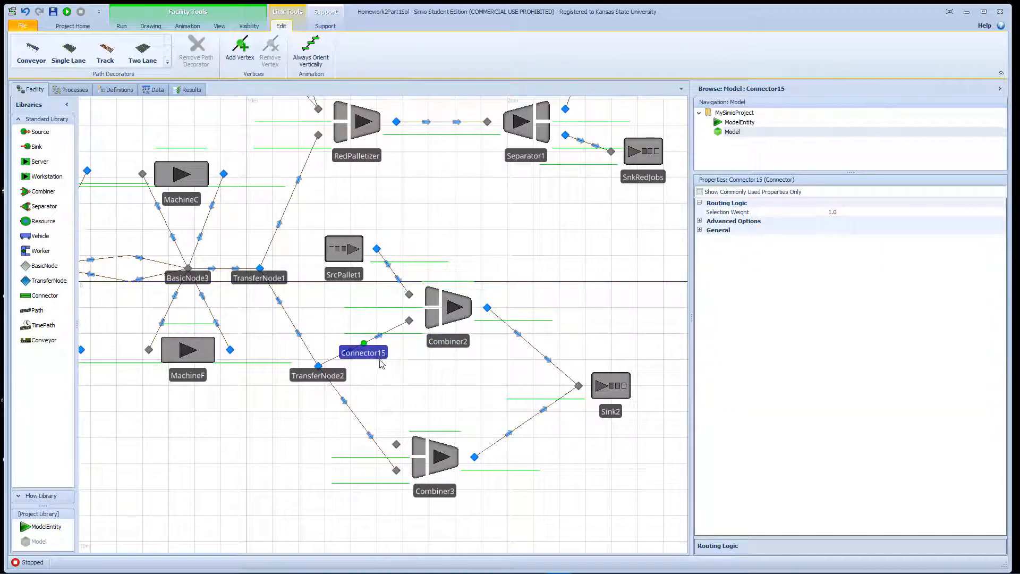
Paste a copy of SrcPallet1 left of Combiner3 and rename it SrcPallet2.
left_click(445, 322)
left_click(443, 446)
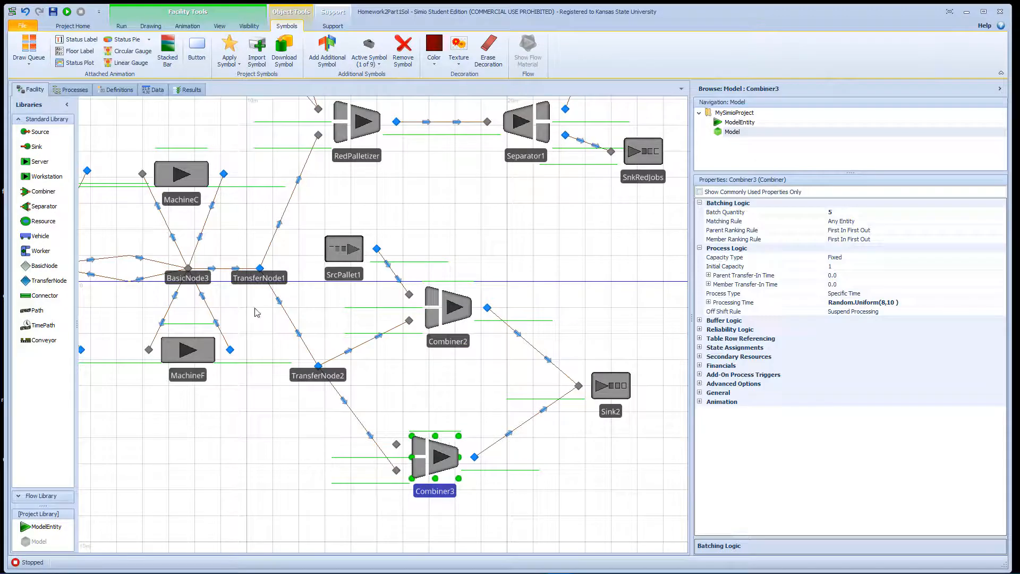
left_click(343, 259)
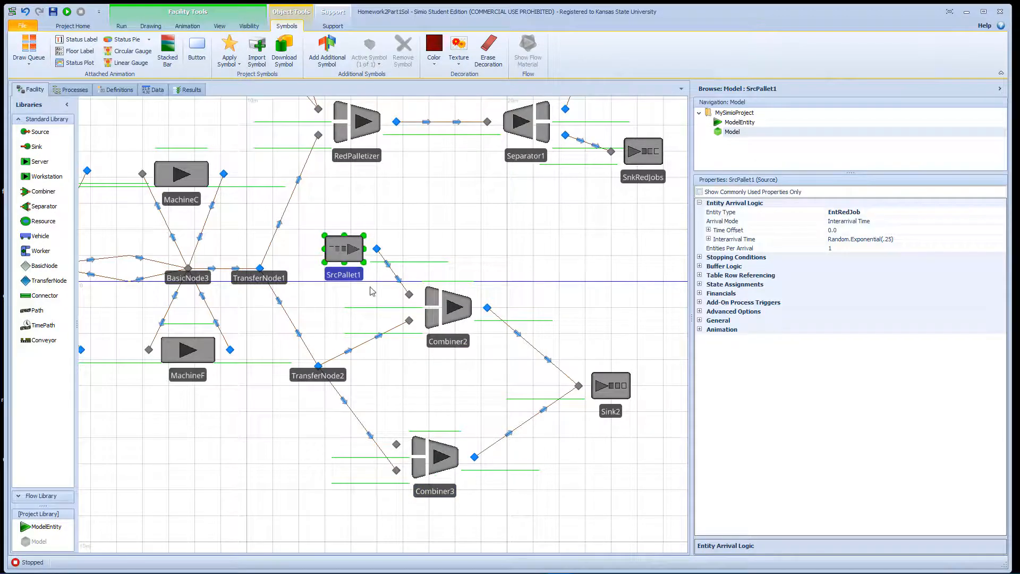
key("ctrl+v")
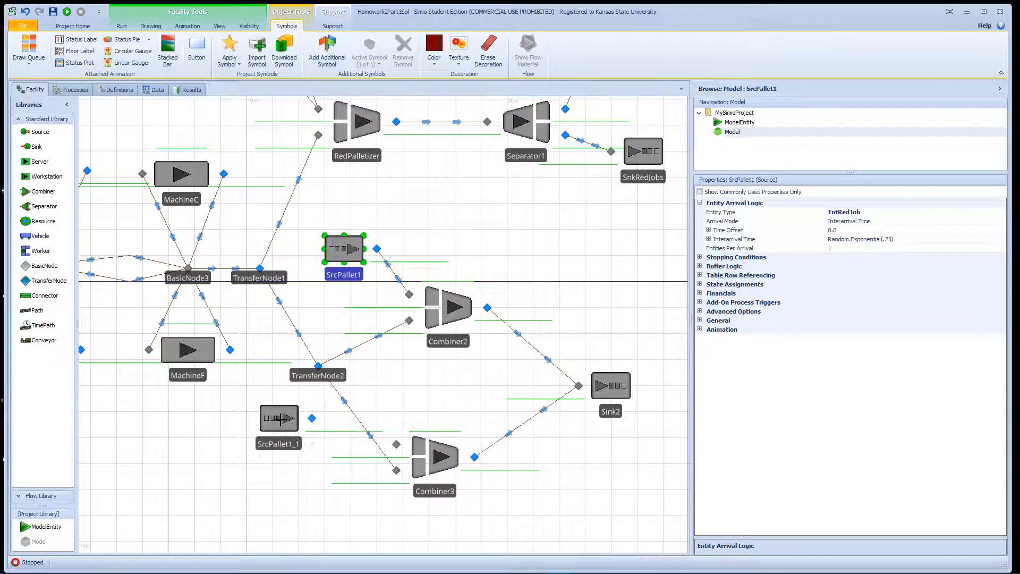
double_click(288, 444)
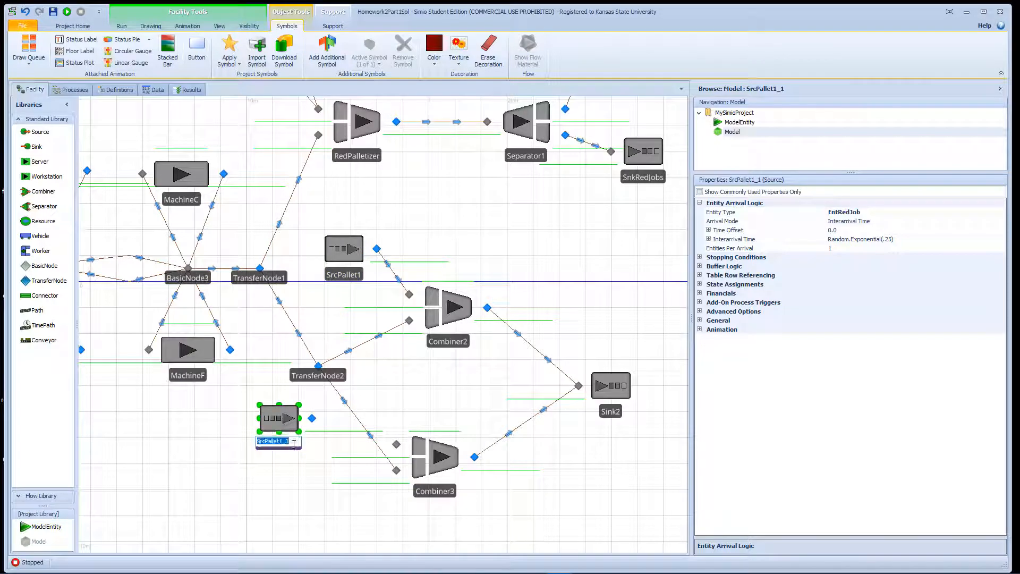
left_click_drag(291, 442, 280, 447)
type("2")
left_click(312, 445)
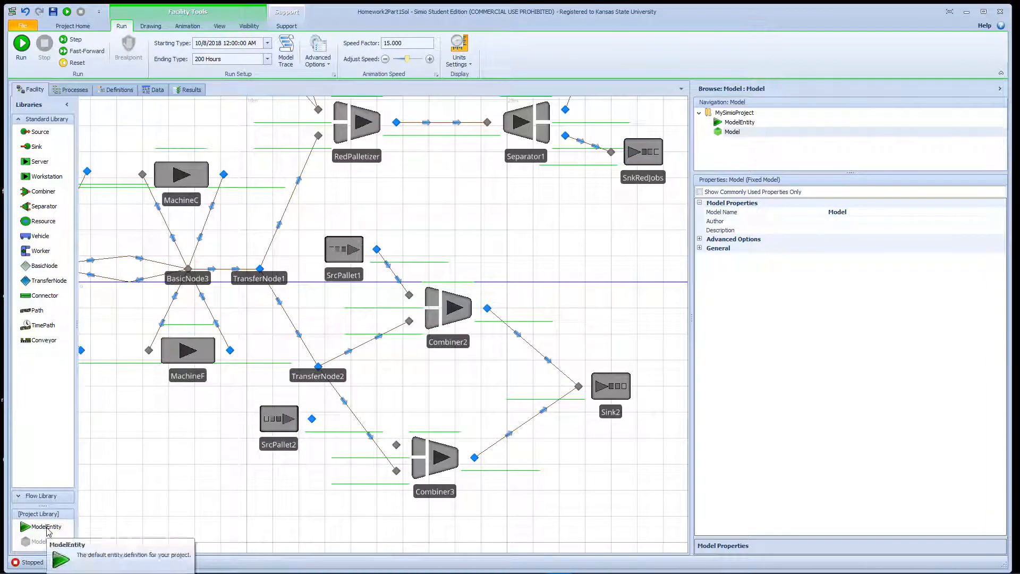
Place a new ModelEntity named OtherPal beside SrcPallet2, then select SrcPallet2's Entity Type property.
left_click_drag(47, 527, 240, 412)
left_click(251, 435)
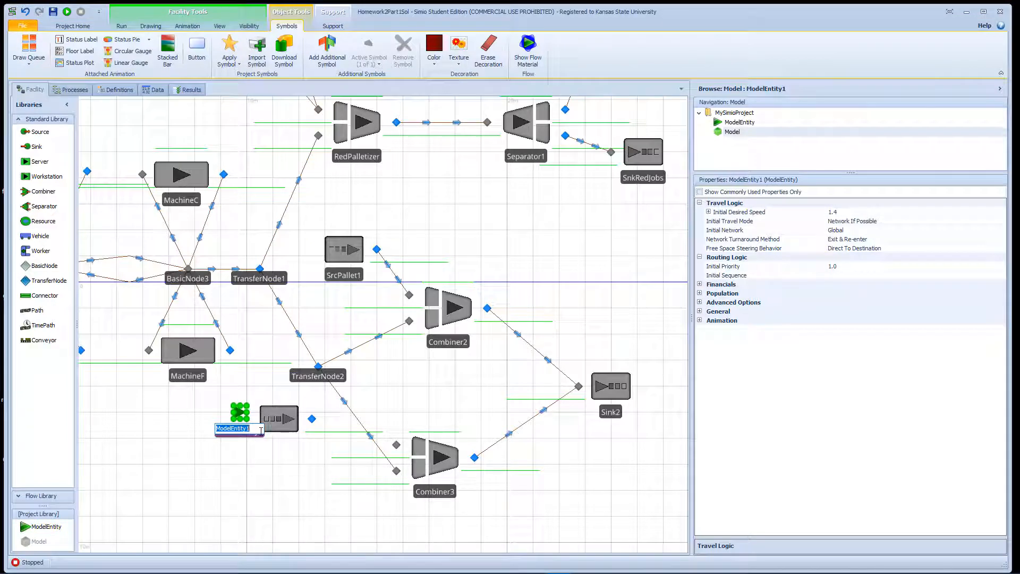
type("OtherPal")
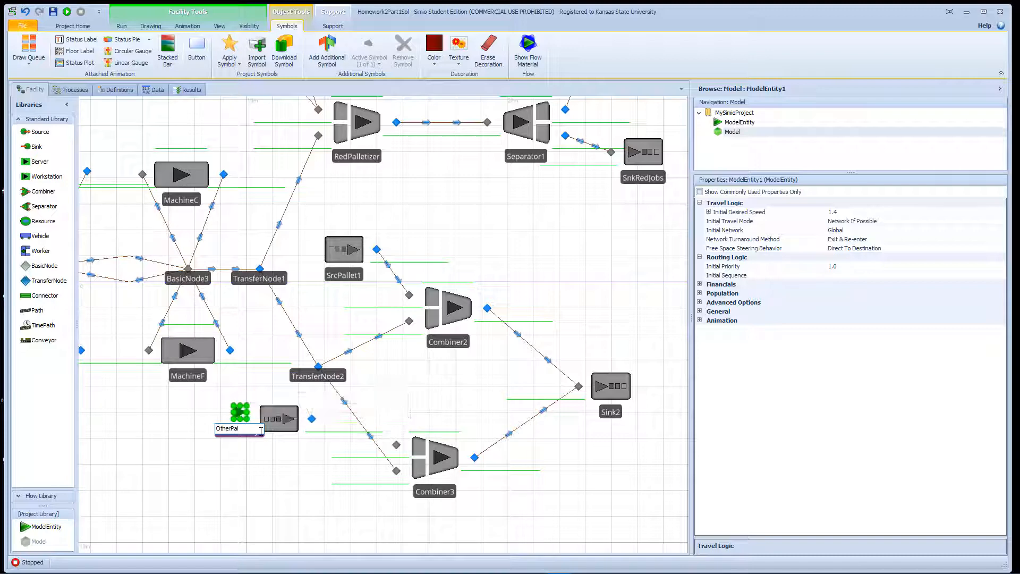
key("Return")
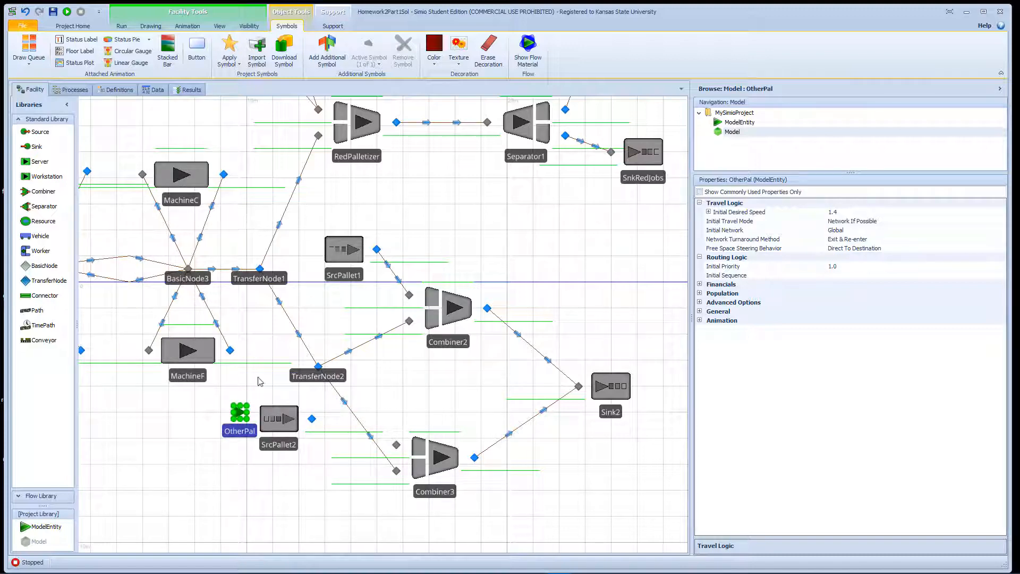
left_click(277, 423)
left_click(929, 215)
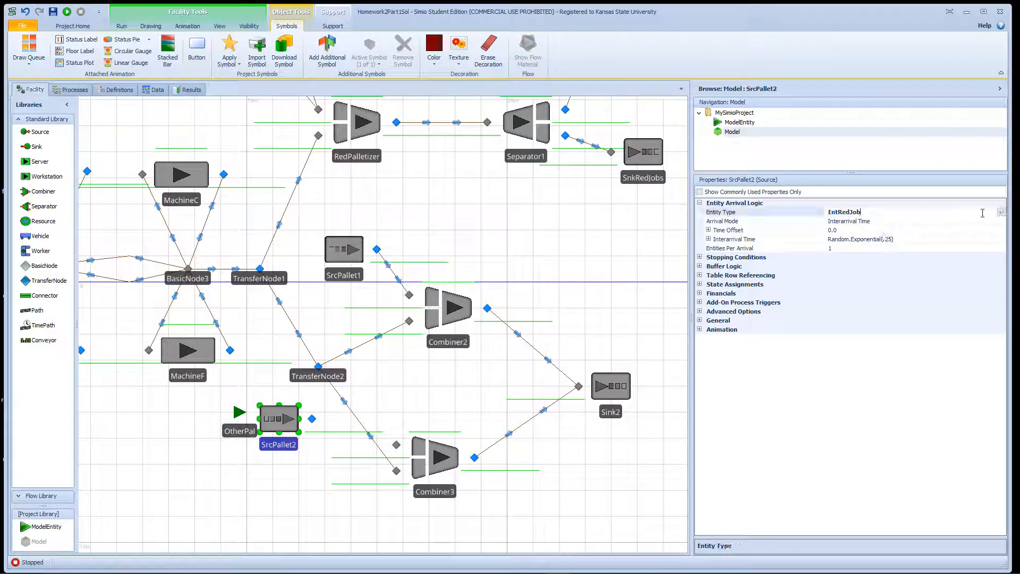
Set the Entity Type of both SrcPallet2 and SrcPallet1 to OtherPal.
left_click(1001, 212)
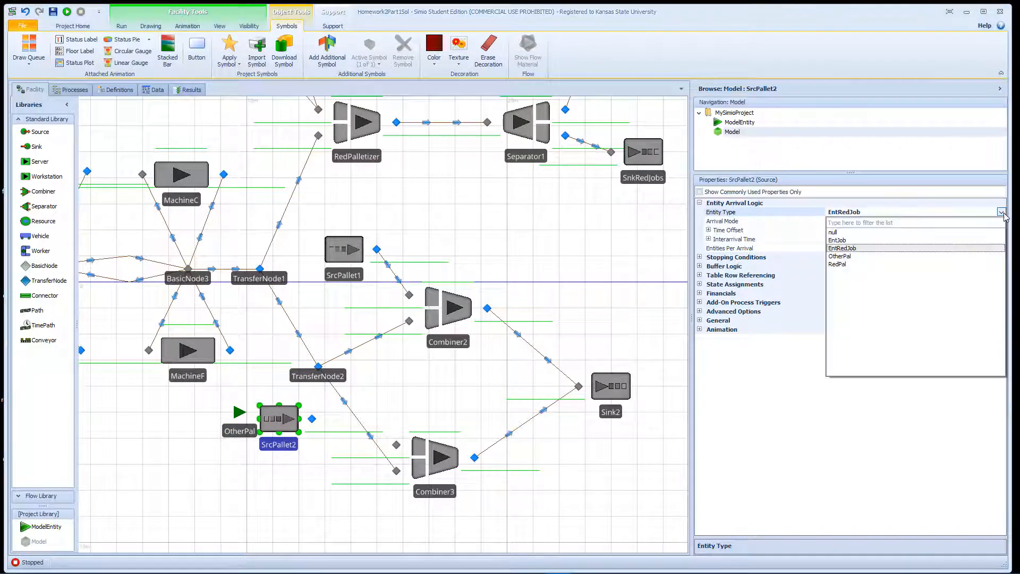
left_click(848, 257)
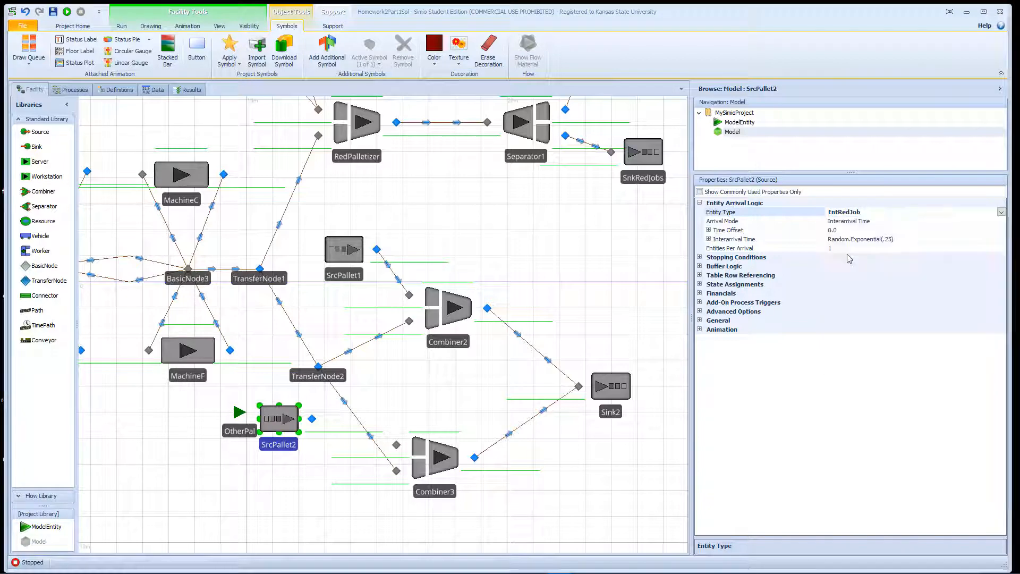
left_click(448, 303)
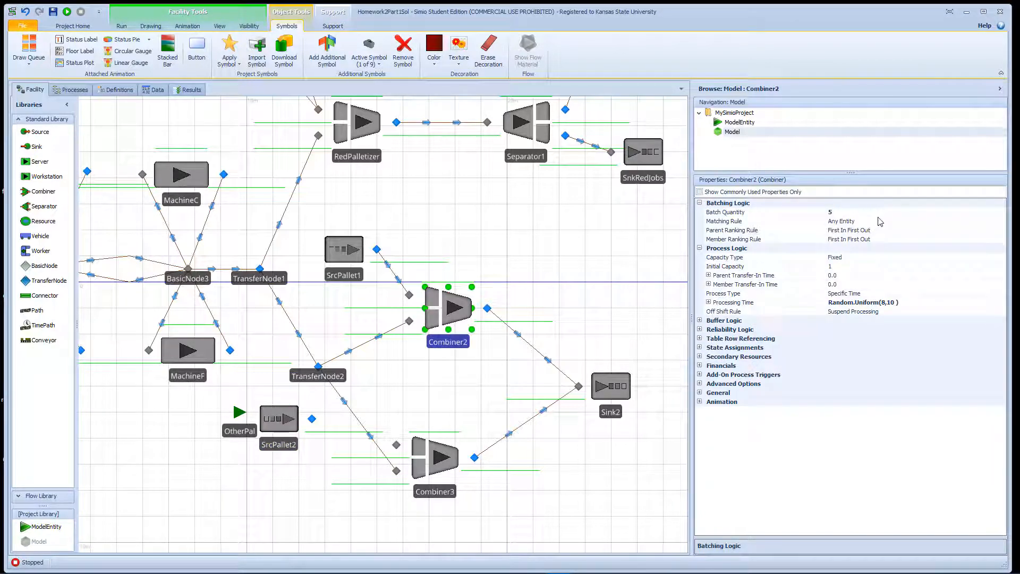
left_click(359, 259)
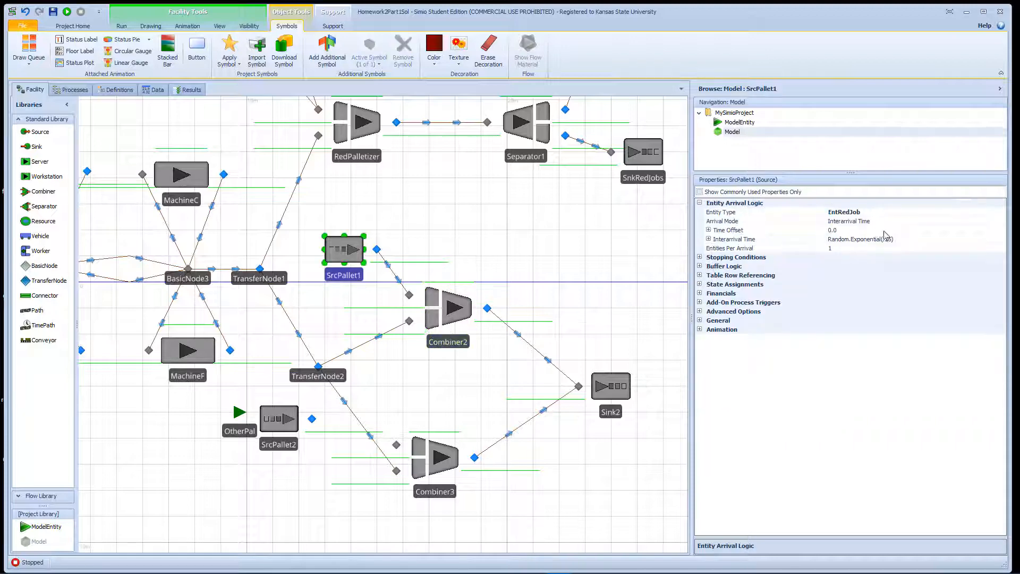
left_click(944, 215)
left_click(1001, 214)
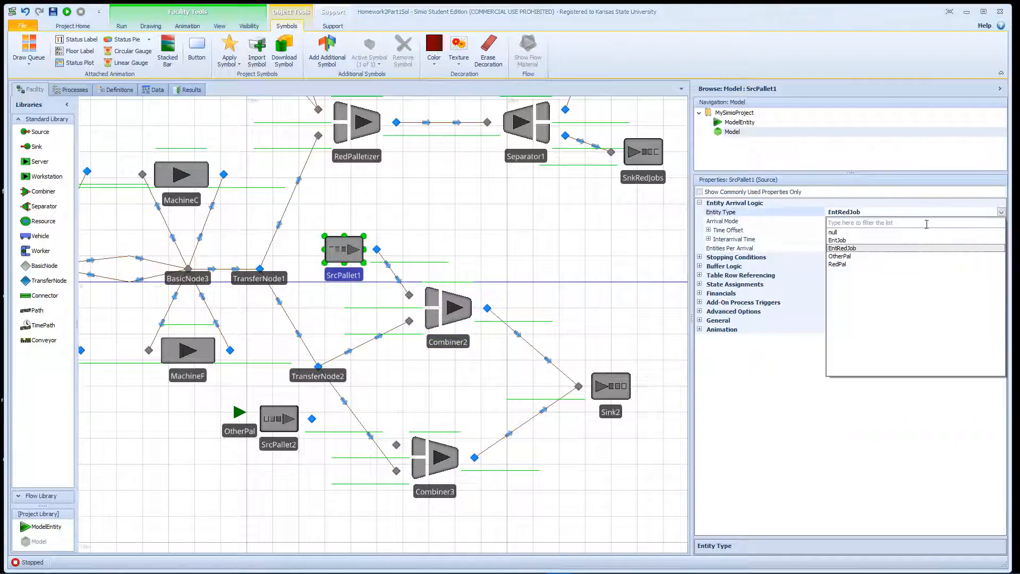
left_click(850, 258)
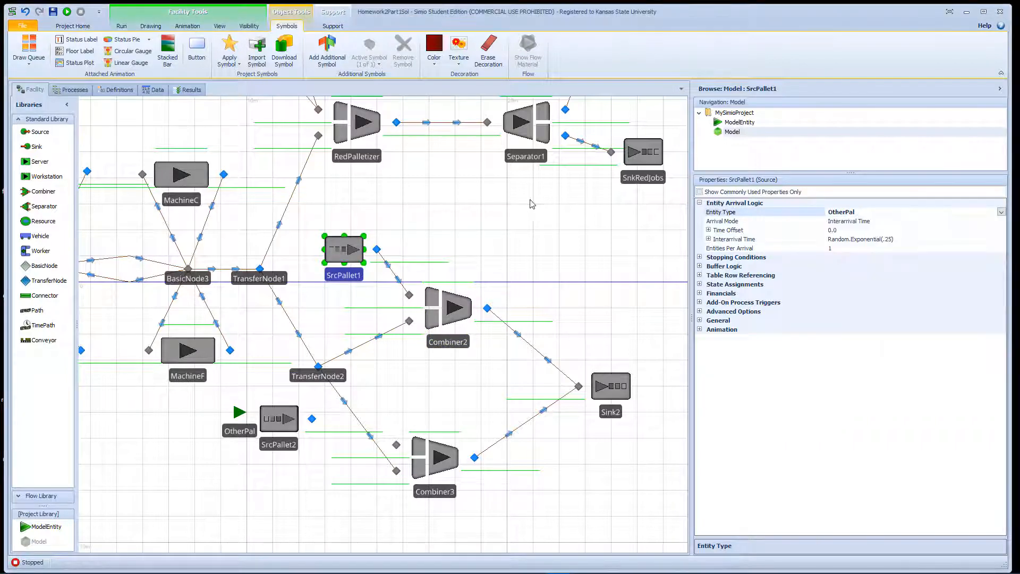
Set RedPallet's Entity Type to RedPal.
left_click_drag(451, 192, 615, 311)
left_click(386, 165)
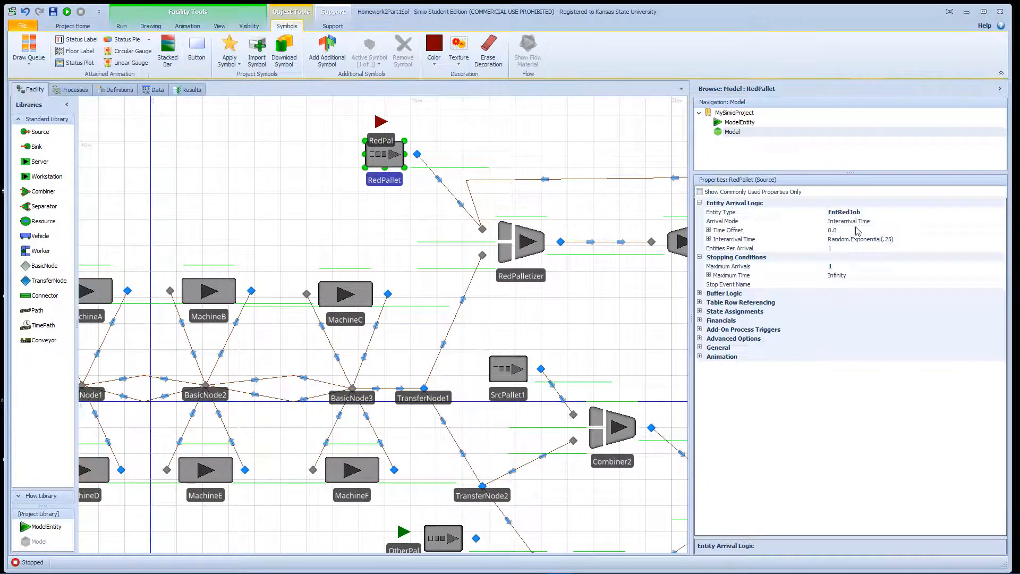
left_click(874, 212)
left_click(1001, 212)
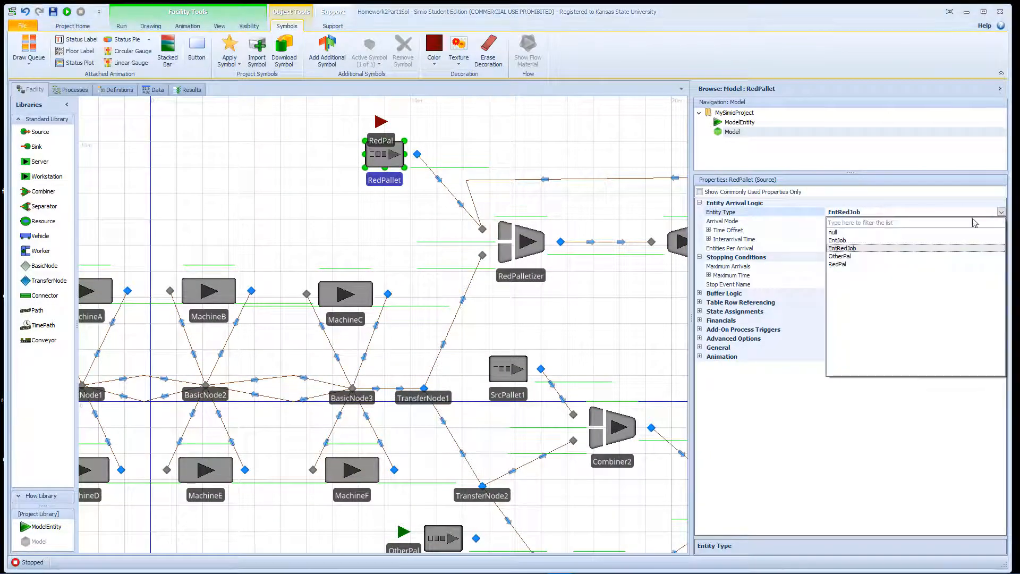
left_click(839, 264)
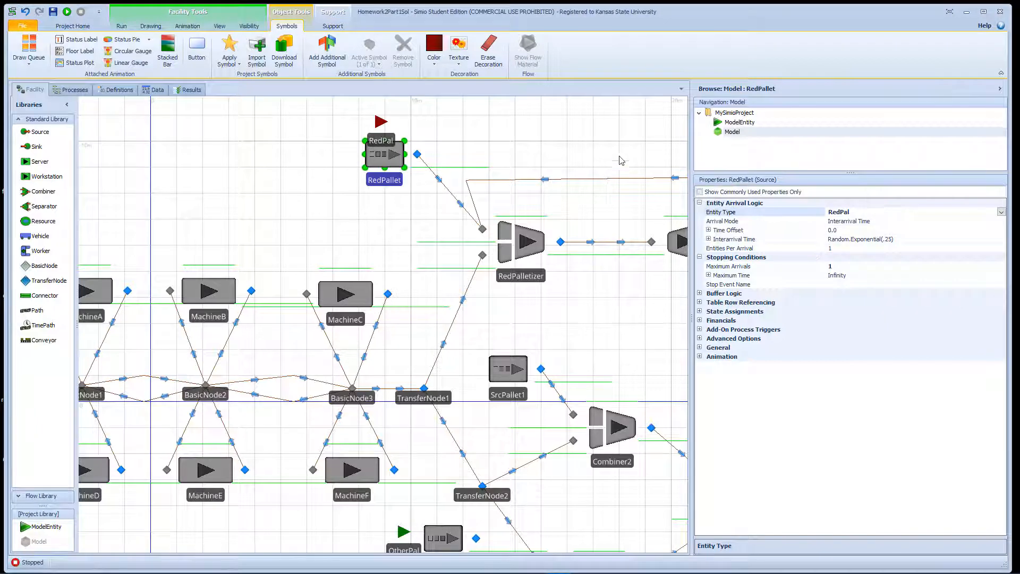
left_click_drag(619, 160, 588, 125)
left_click_drag(599, 282, 541, 176)
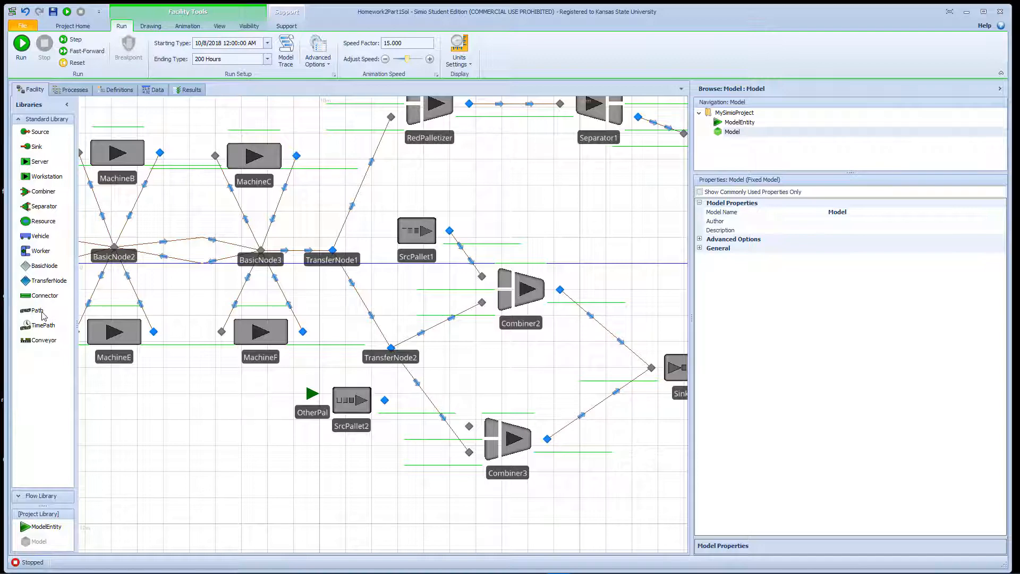
Draw a Connector from SrcPallet2's output node to Combiner3's input node.
left_click(45, 295)
left_click(385, 400)
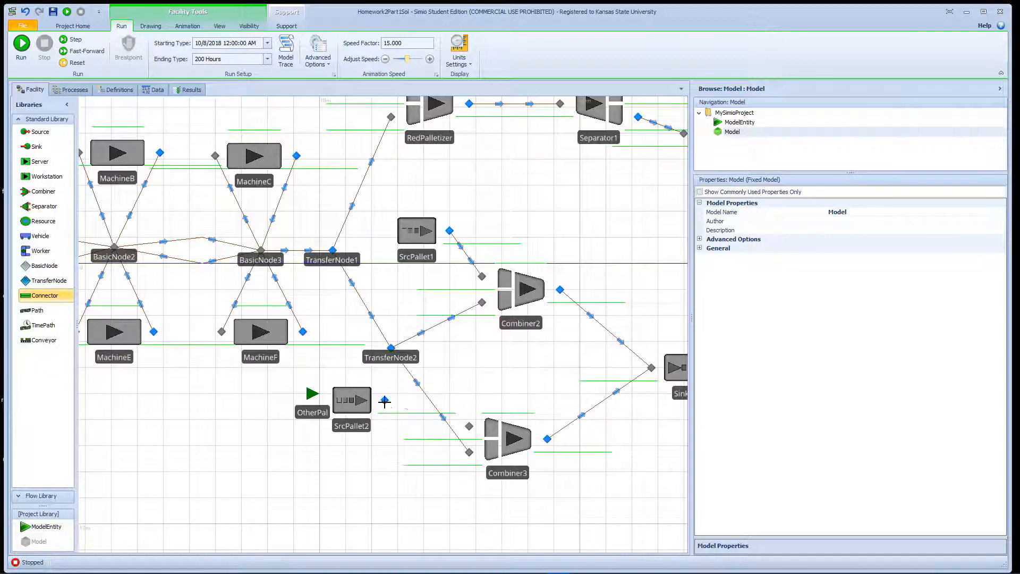
left_click(469, 427)
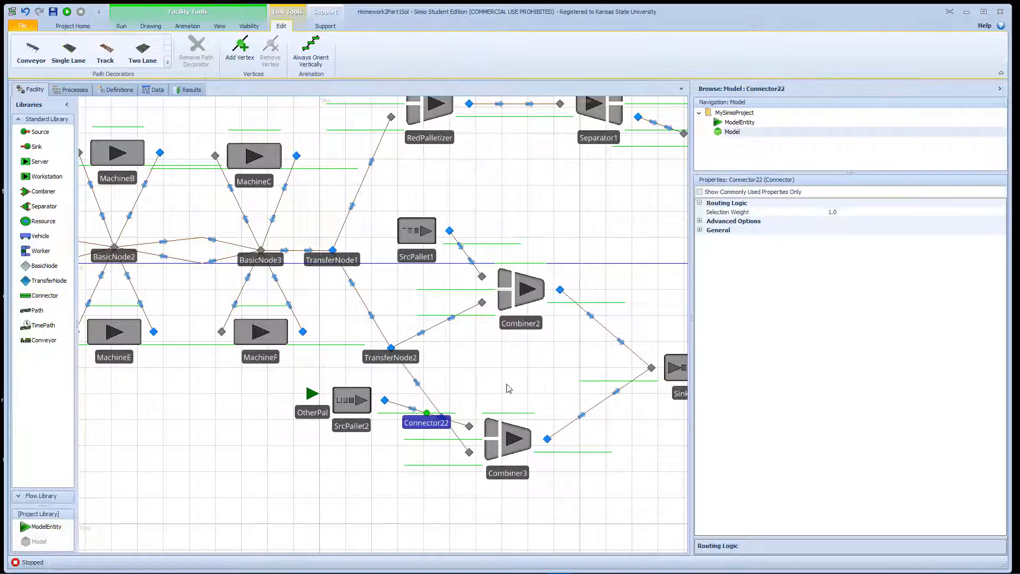
left_click(427, 237)
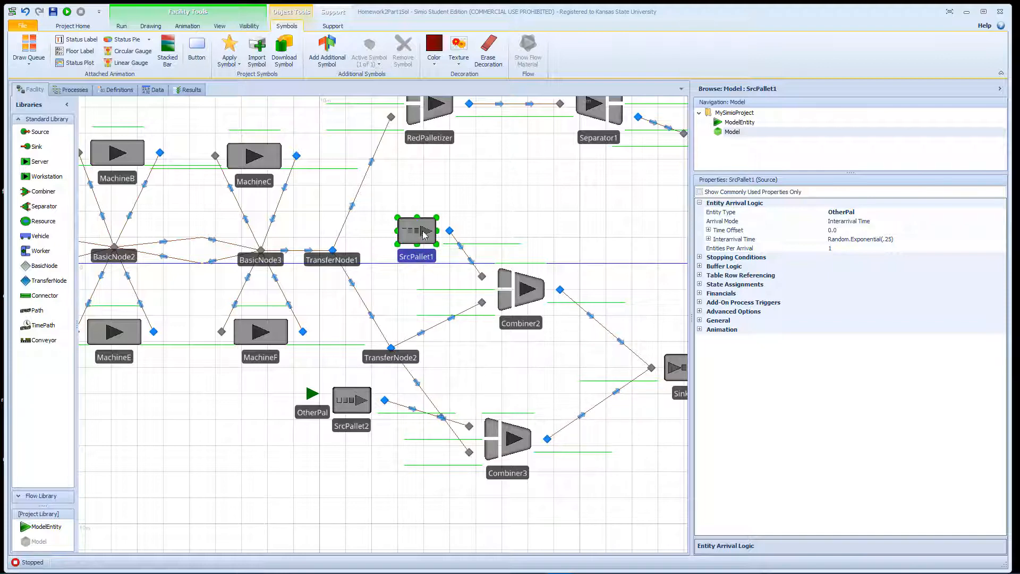
Set SrcPallet1's Arrival Mode to On Event.
left_click(464, 252)
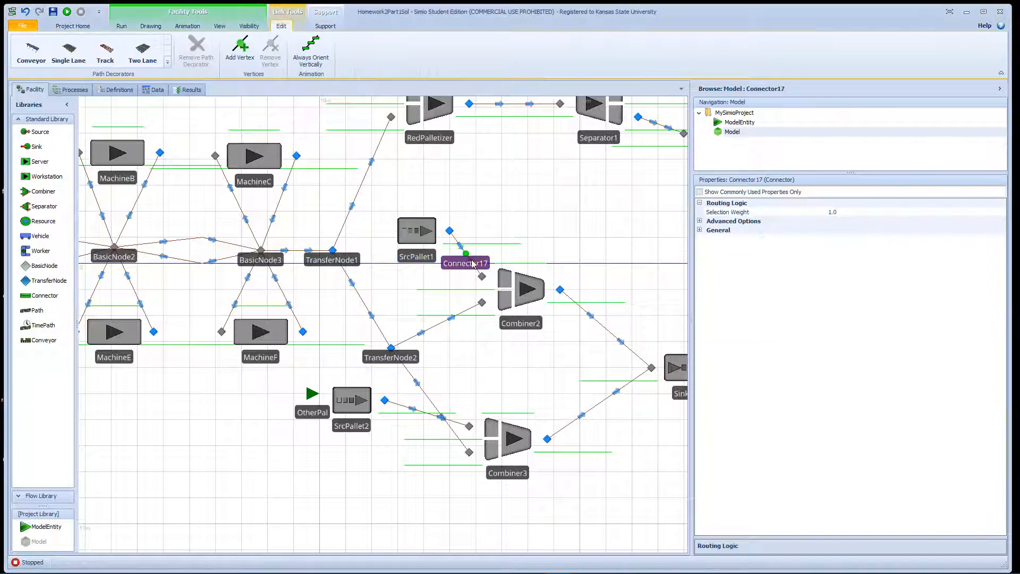
left_click(420, 239)
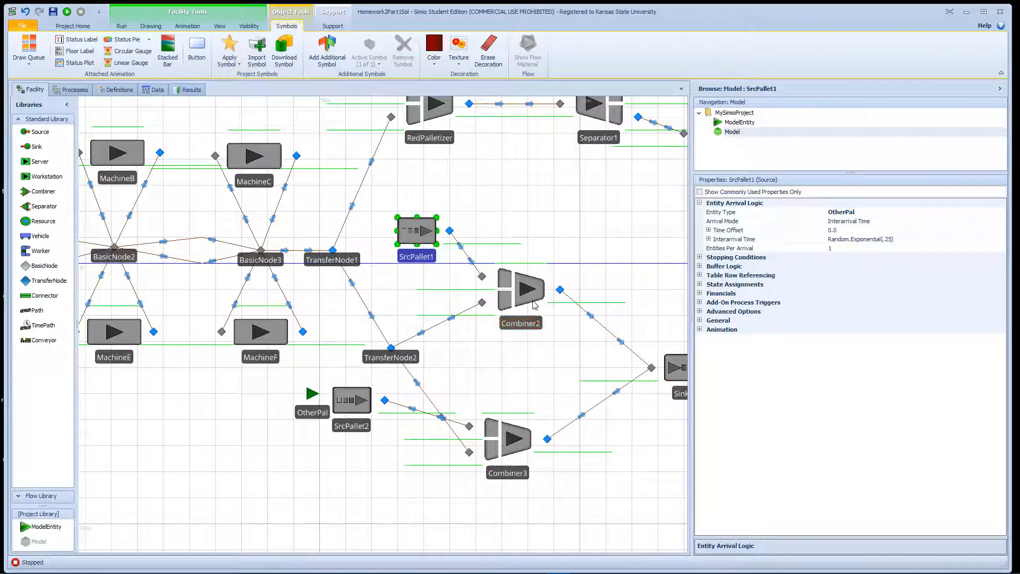
left_click(538, 320)
left_click(425, 243)
left_click(884, 222)
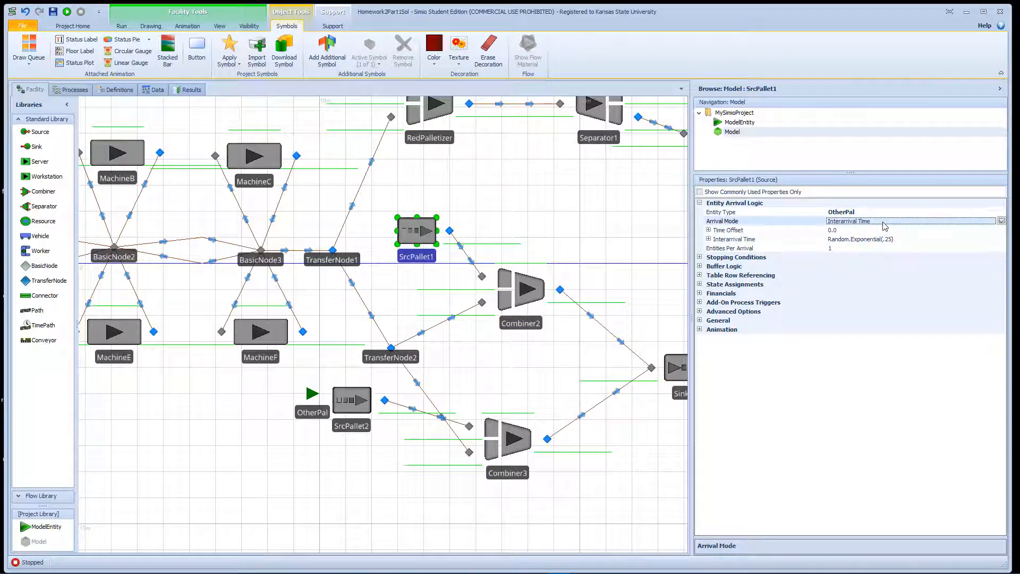
left_click(1001, 220)
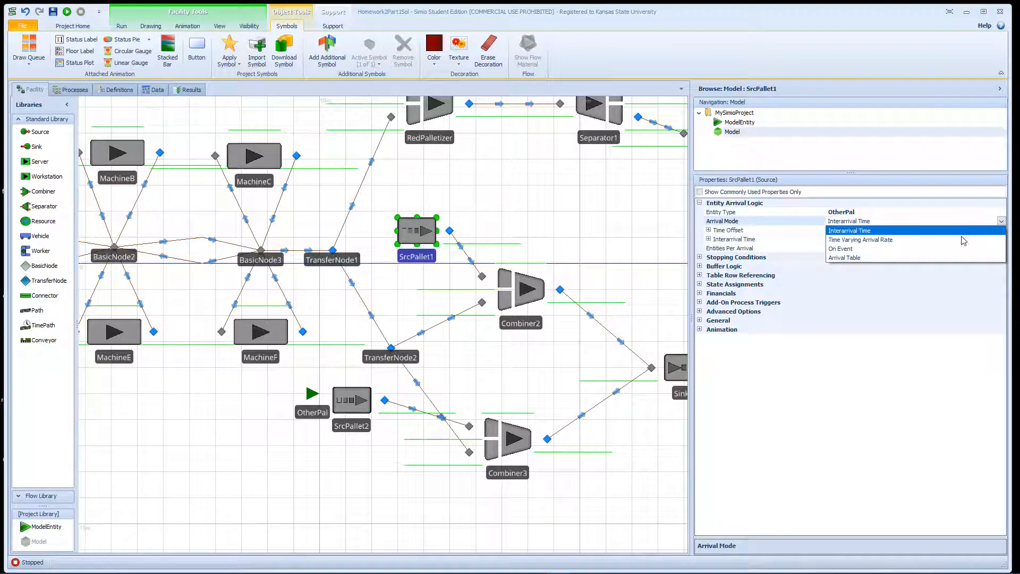
left_click(859, 250)
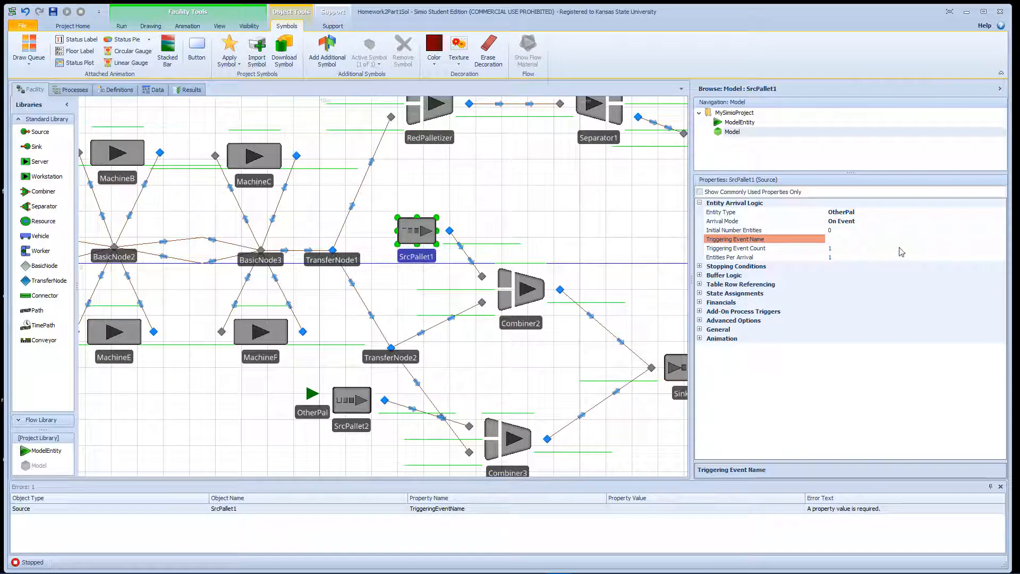
left_click(892, 241)
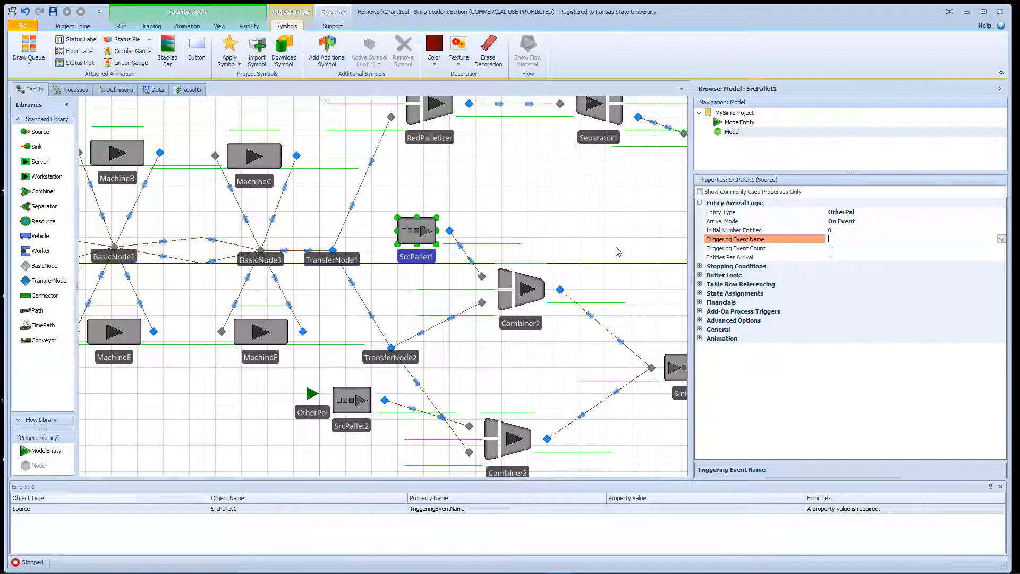
left_click(1000, 240)
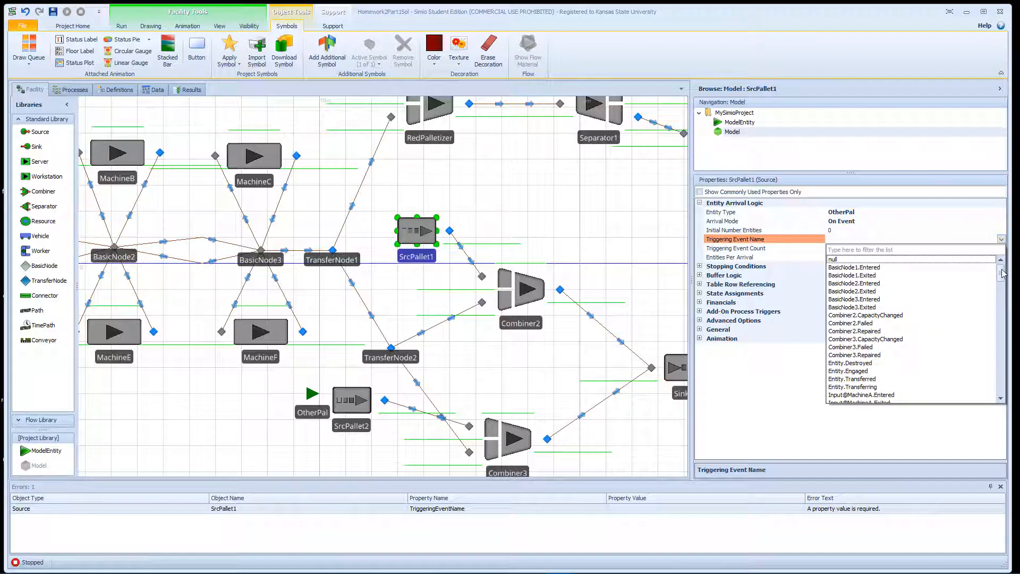
left_click_drag(1003, 274, 1002, 342)
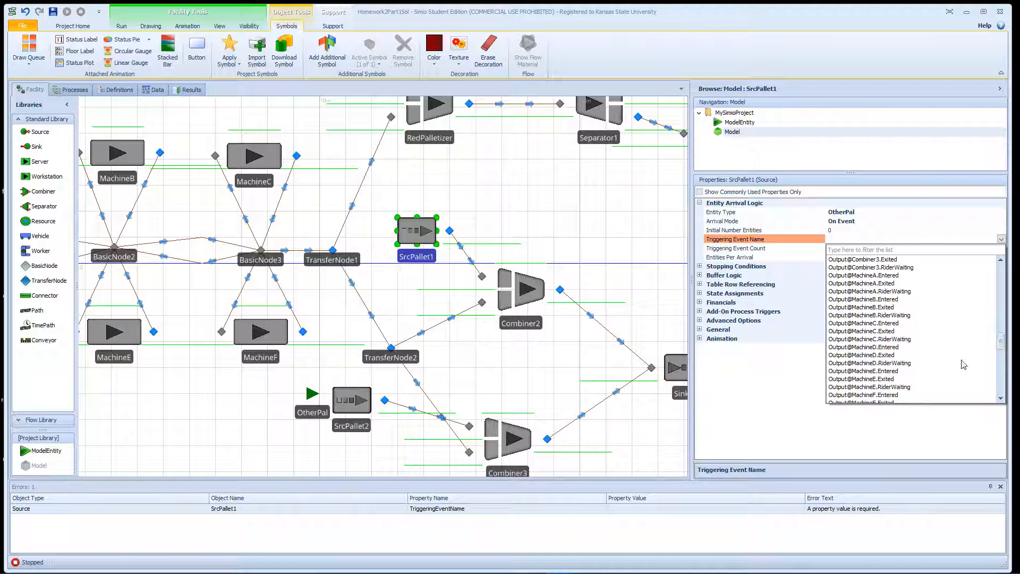
scroll(963, 359, "up", 6)
scroll(963, 359, "down", 6)
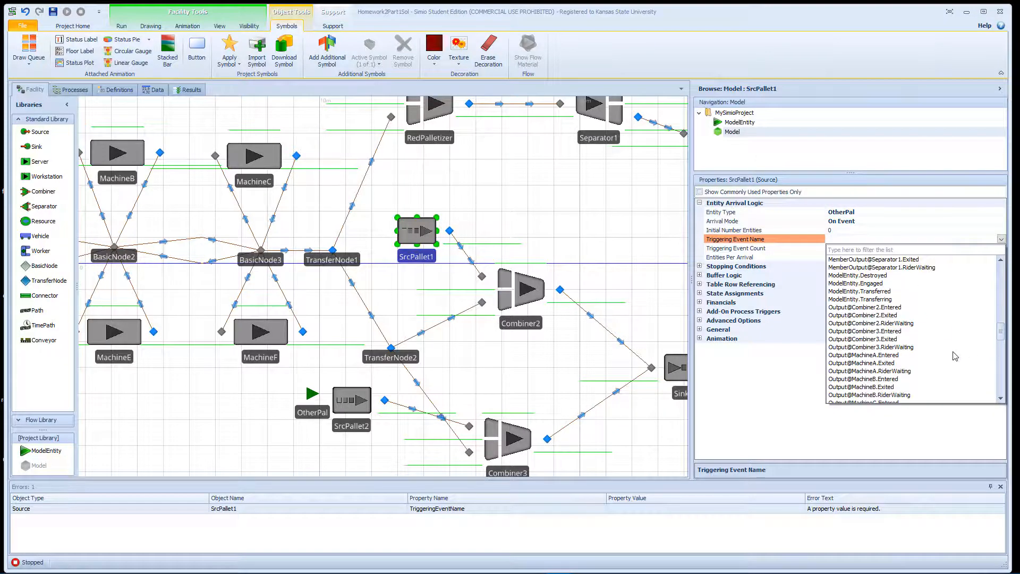
left_click(892, 310)
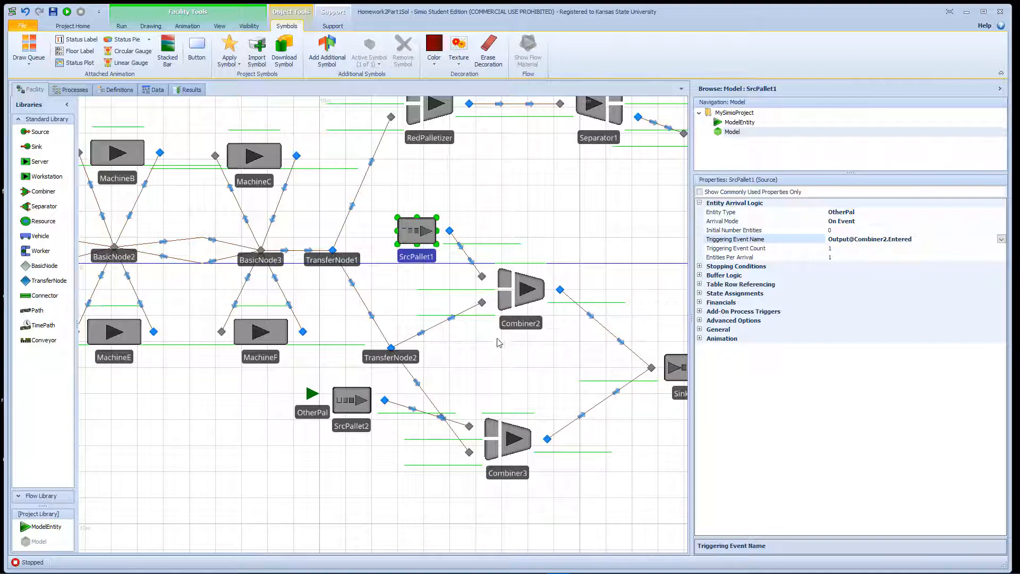
left_click(515, 448)
Set SrcPallet2's Arrival Mode to On Event.
left_click(356, 410)
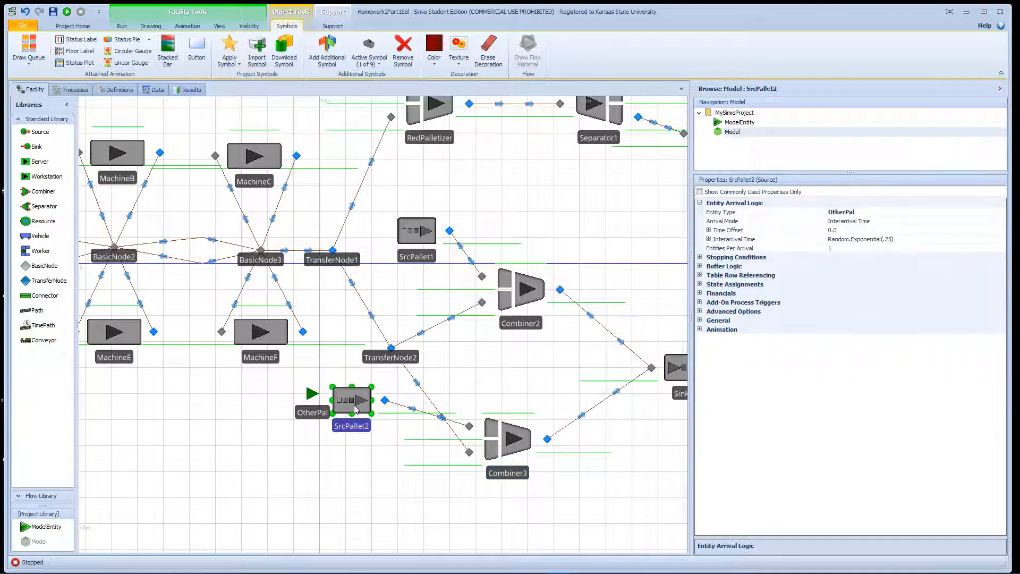
left_click(880, 223)
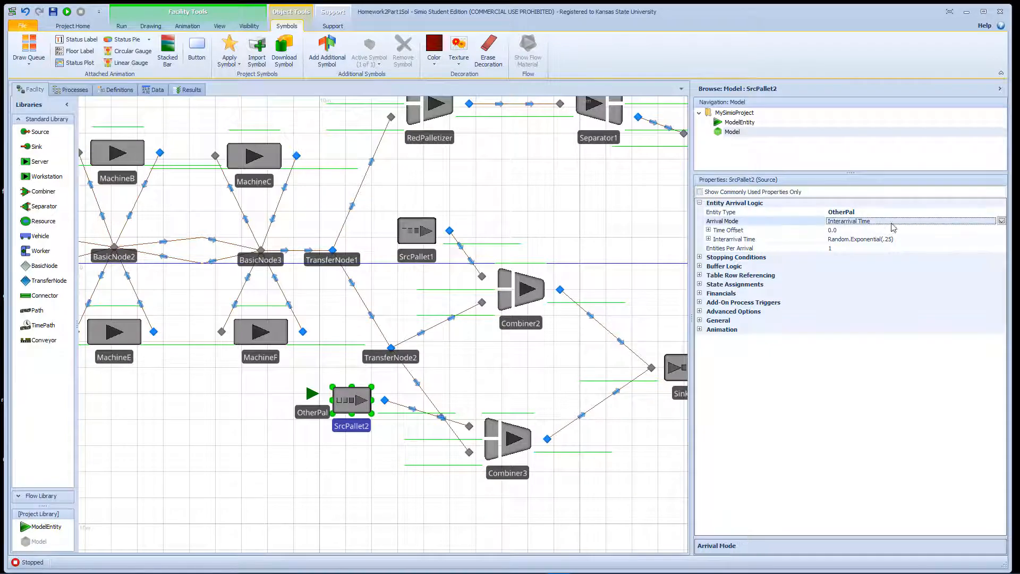
left_click(1001, 221)
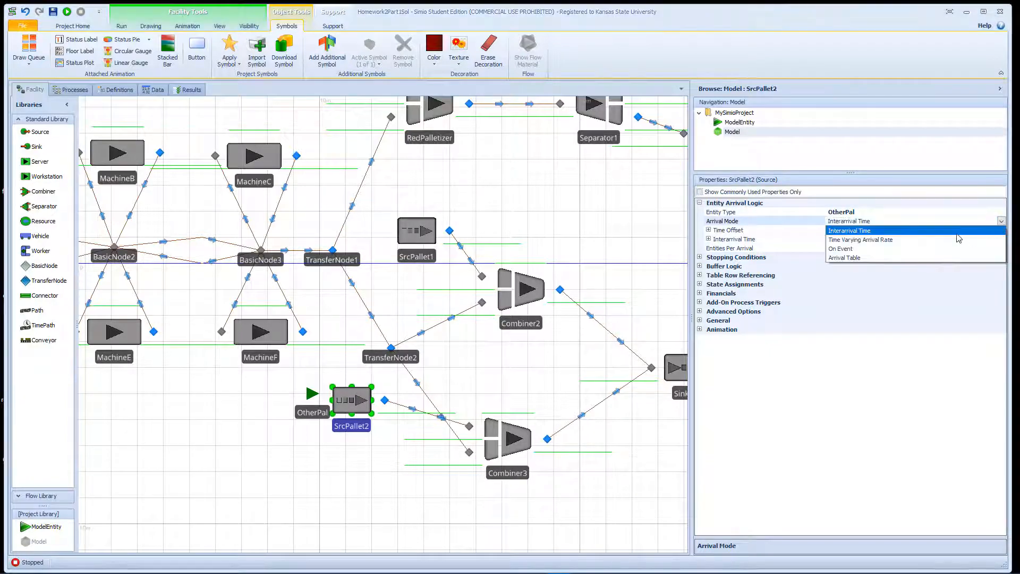
left_click(887, 248)
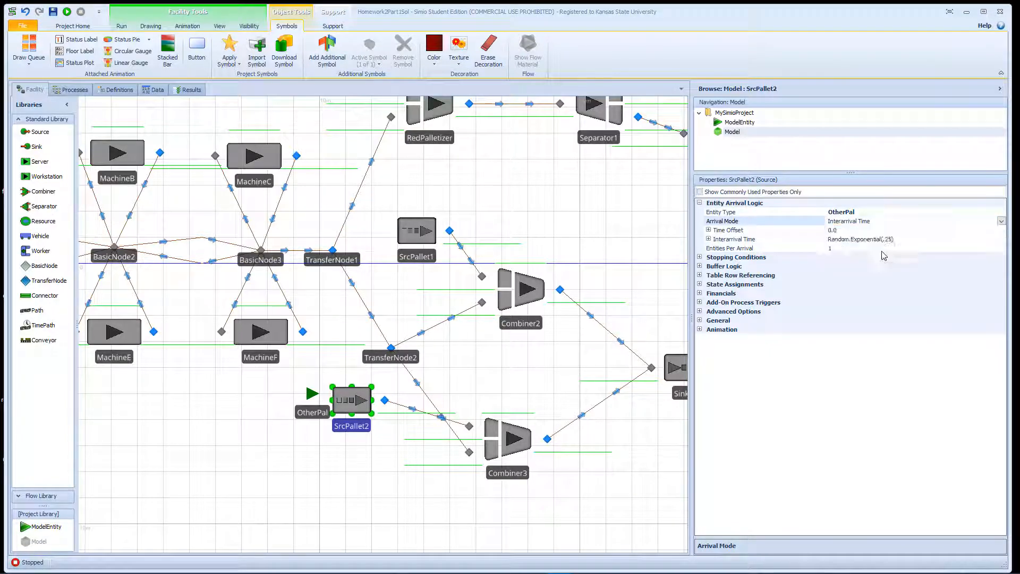
left_click(875, 240)
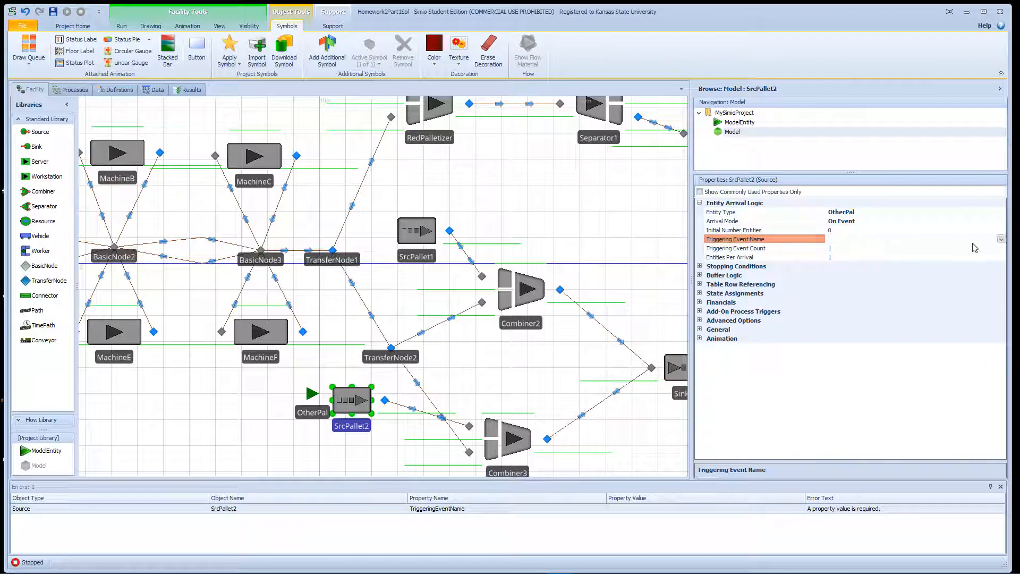
left_click(1001, 239)
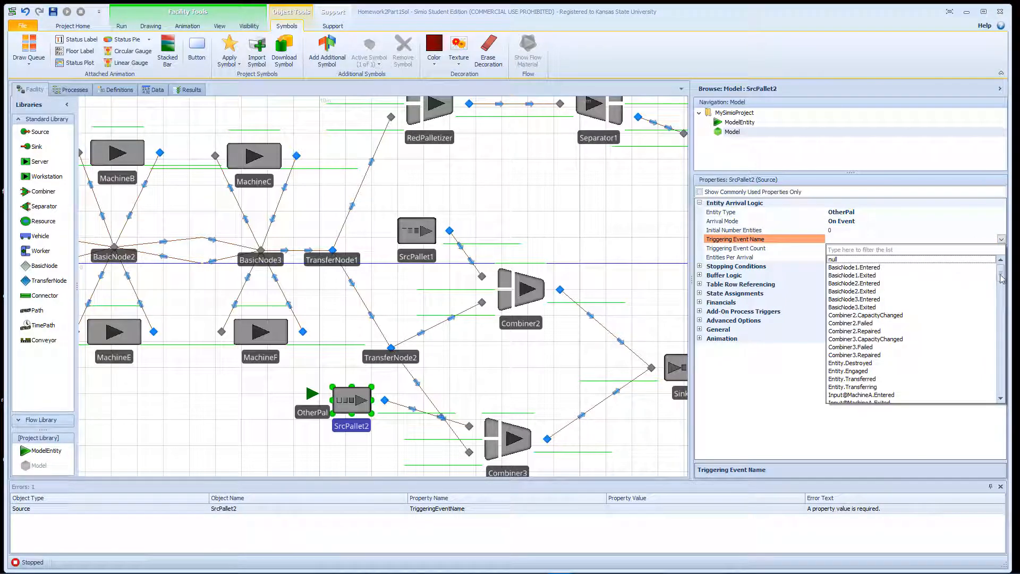
left_click_drag(1001, 273, 1004, 333)
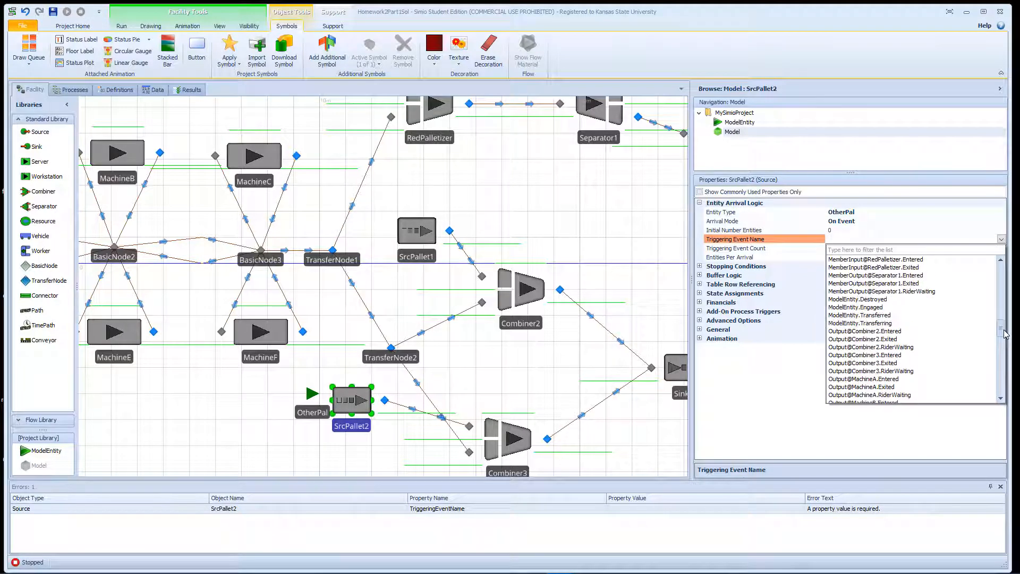
left_click(906, 355)
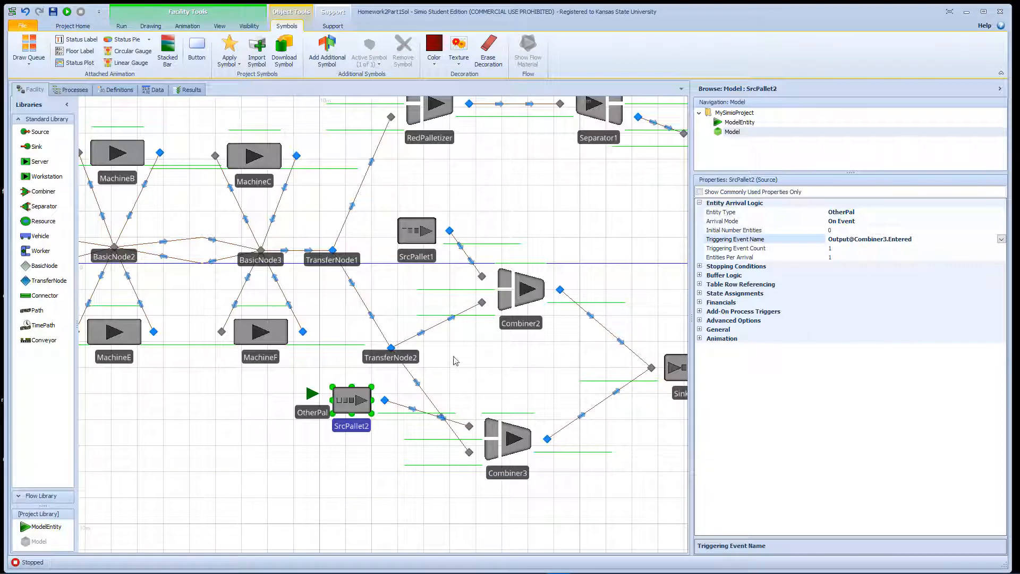
left_click(467, 258)
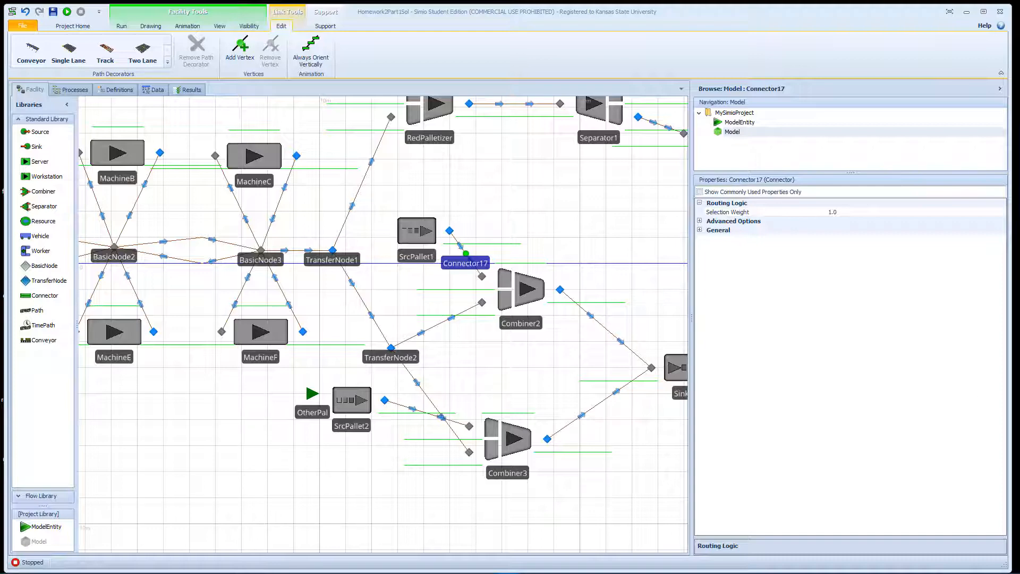
Convert the SrcPallet1-to-Combiner2 connector into a TimePath.
right_click(465, 254)
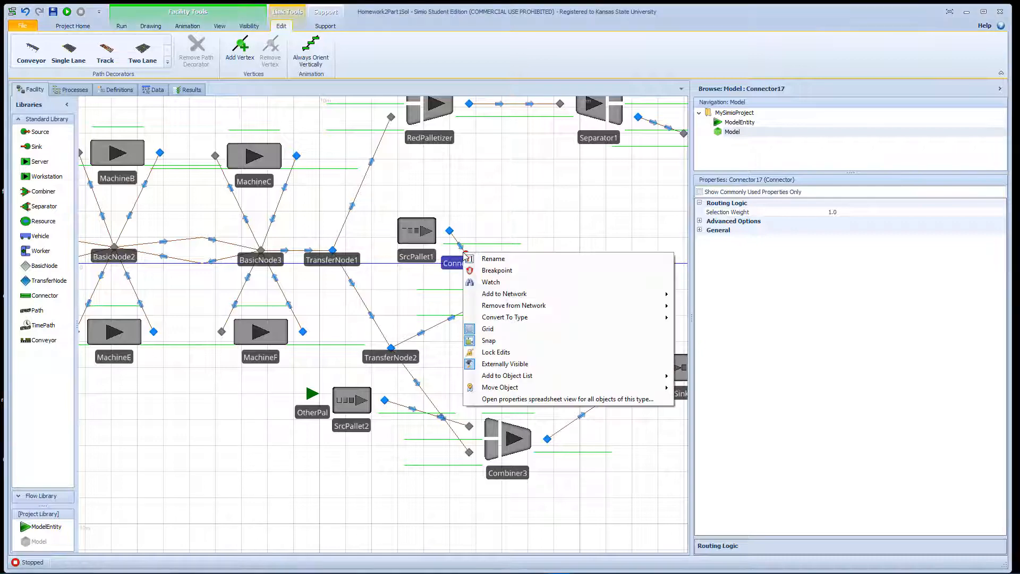
mouse_move(553, 304)
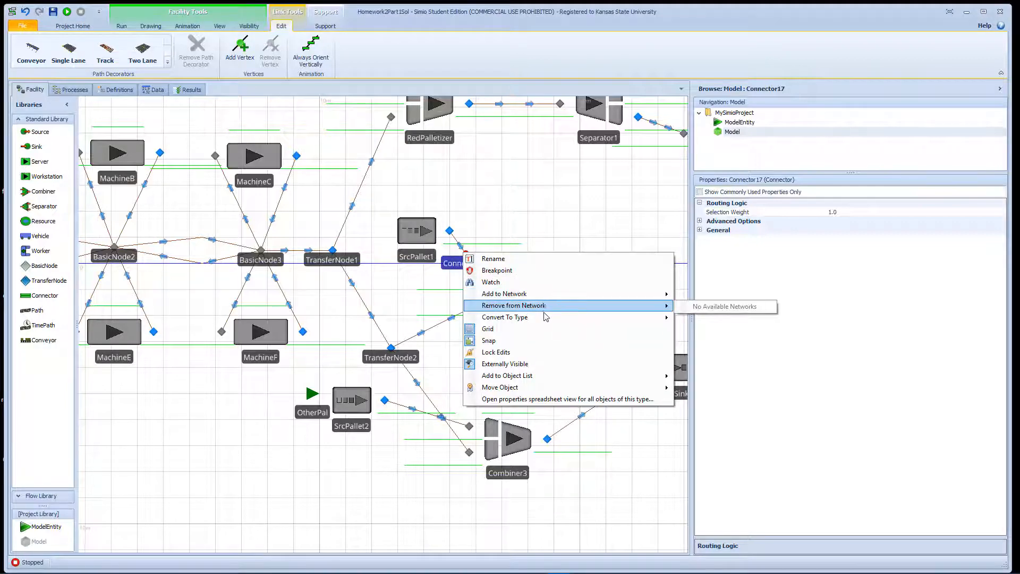
left_click(698, 331)
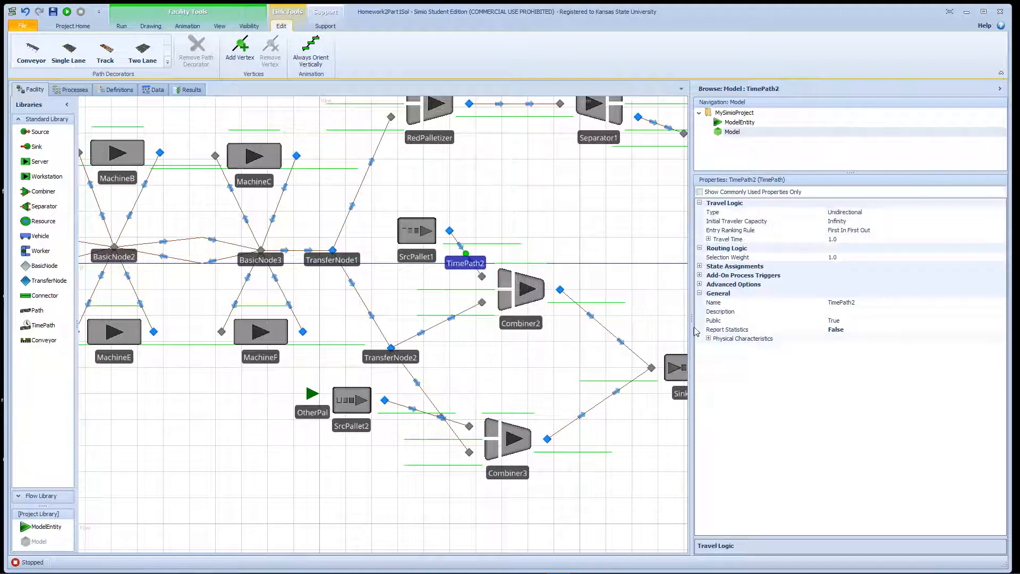
Set the TimePath's Travel Time to Random.Uniform(0,5).
left_click(856, 239)
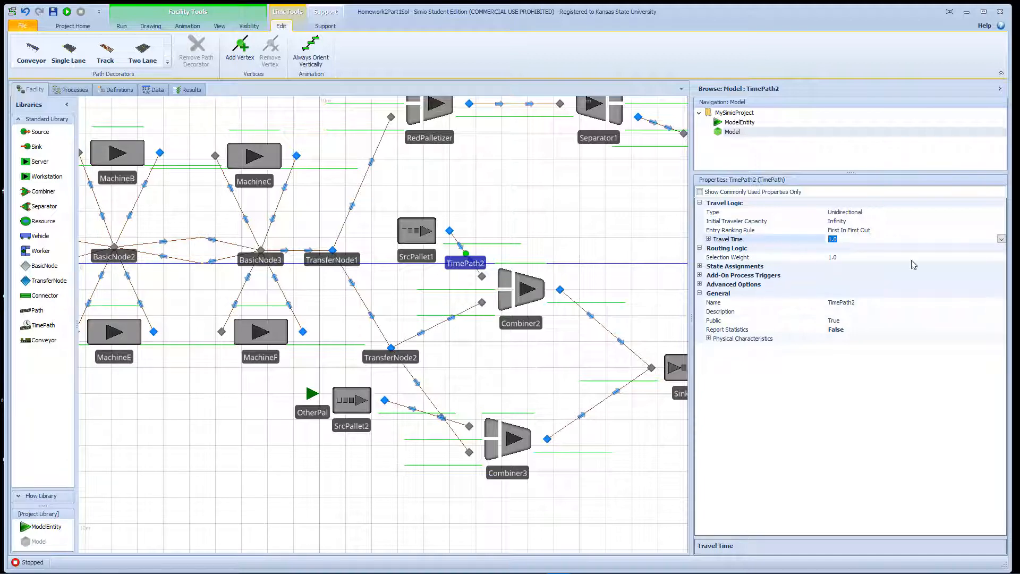
left_click(1001, 240)
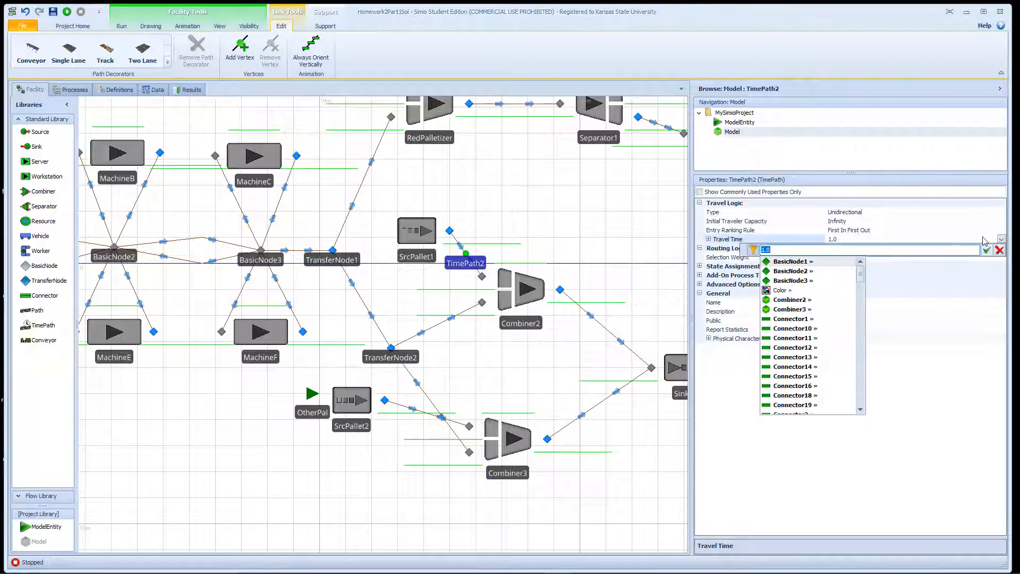
type("Random.")
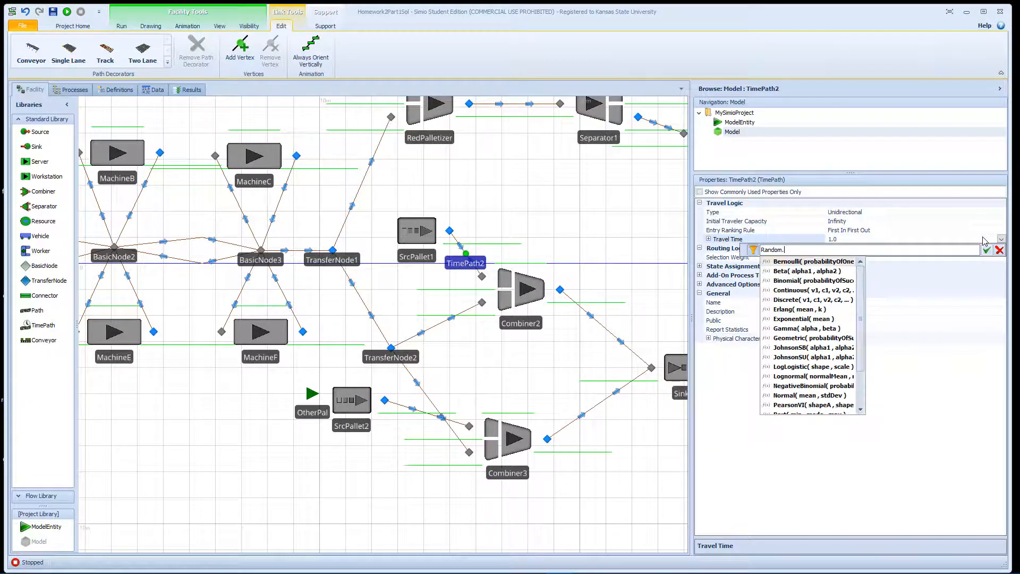
type("Un")
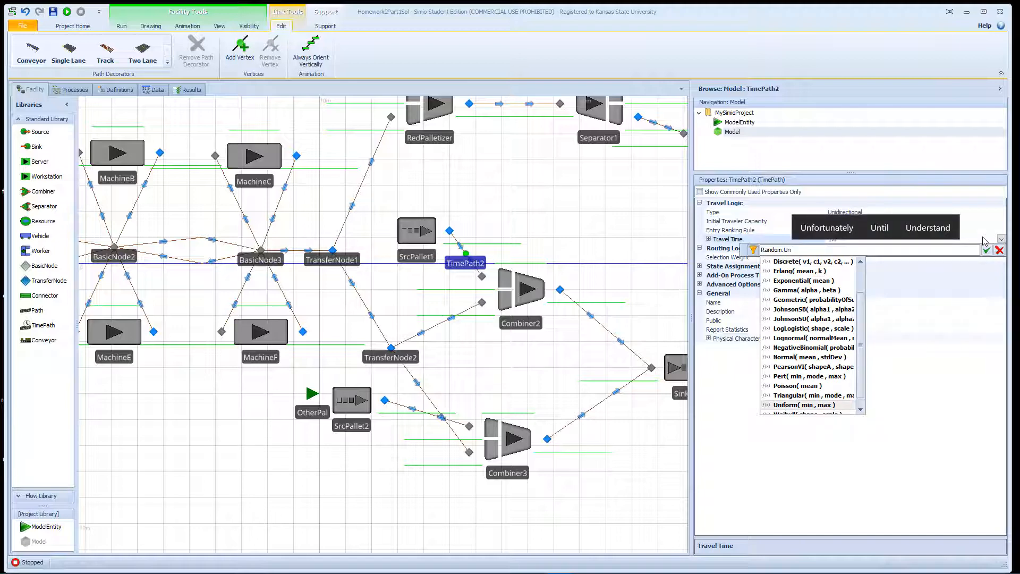
key("Tab")
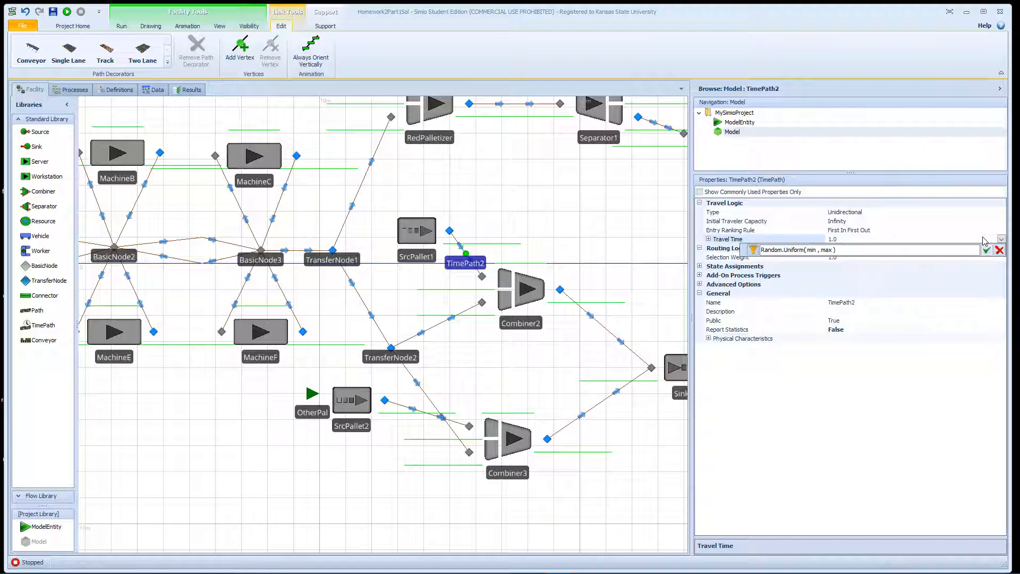
key("shift+Right")
key("shift+Right")
key("shift+Right")
key("shift+Right")
key("shift+Right")
key("shift+Right")
key("shift+Right")
key("shift+Right")
key("shift+Right")
key("shift+Right")
type("0,5")
key("Return")
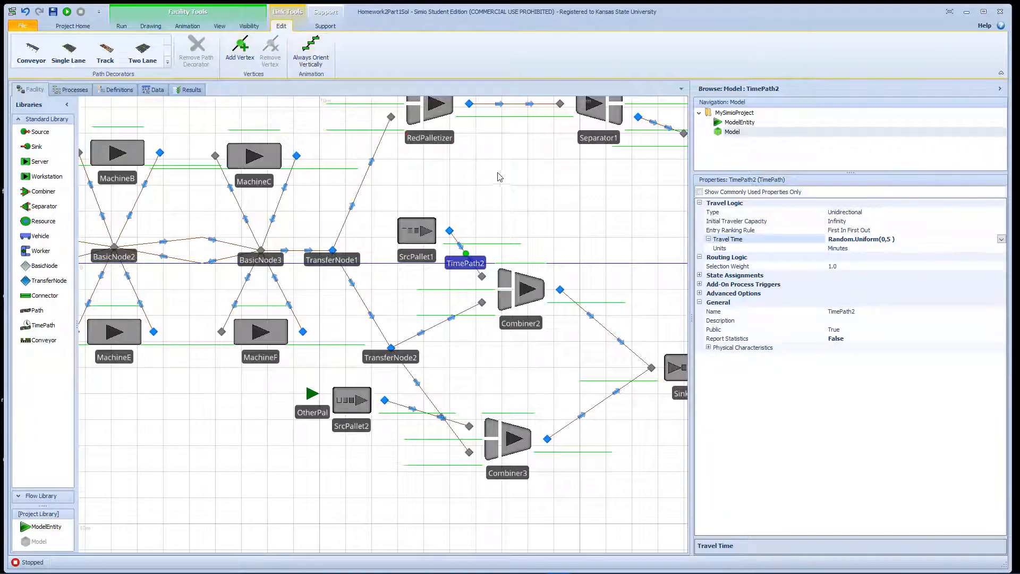
left_click_drag(498, 176, 495, 266)
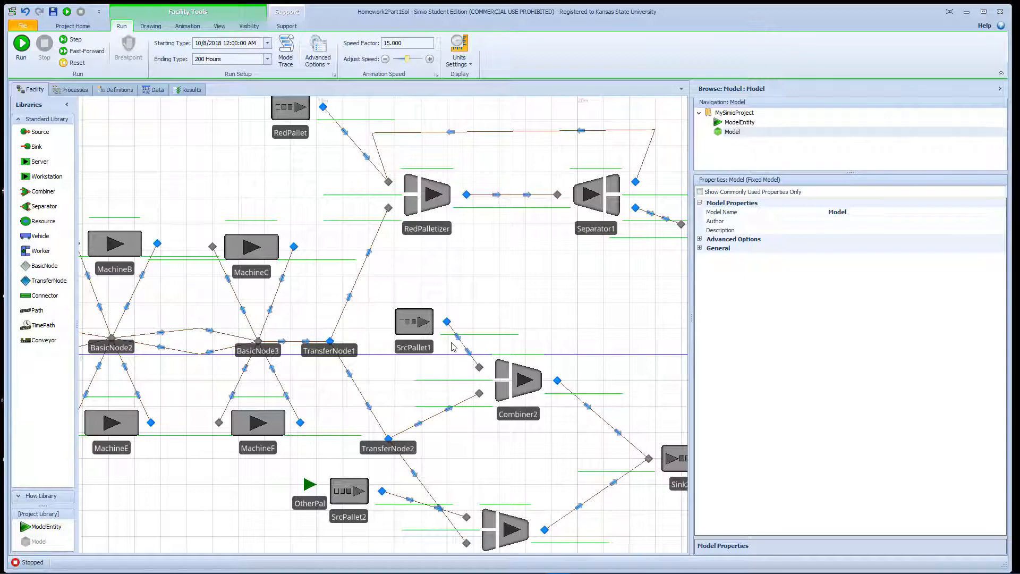
left_click_drag(490, 277, 469, 326)
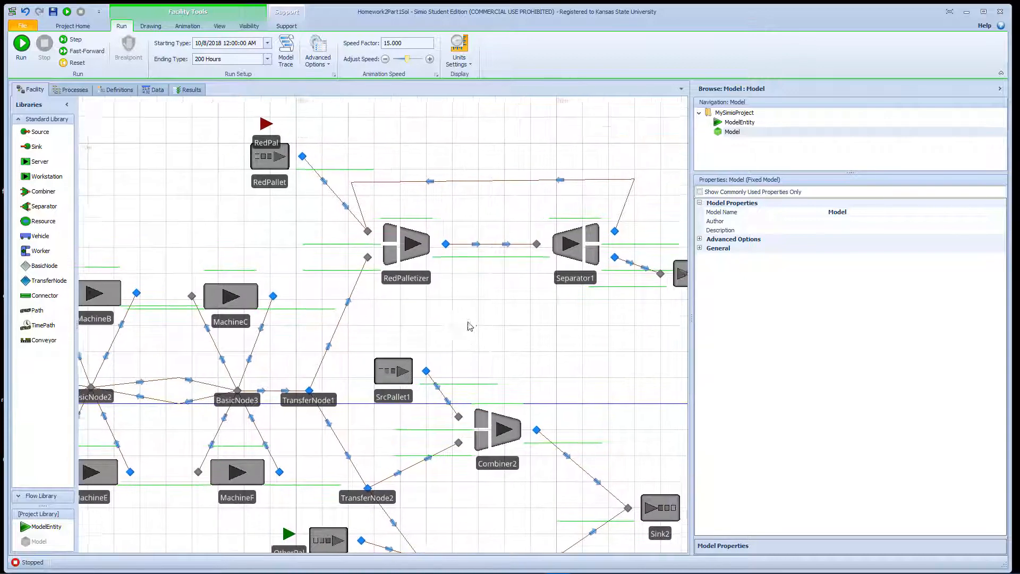